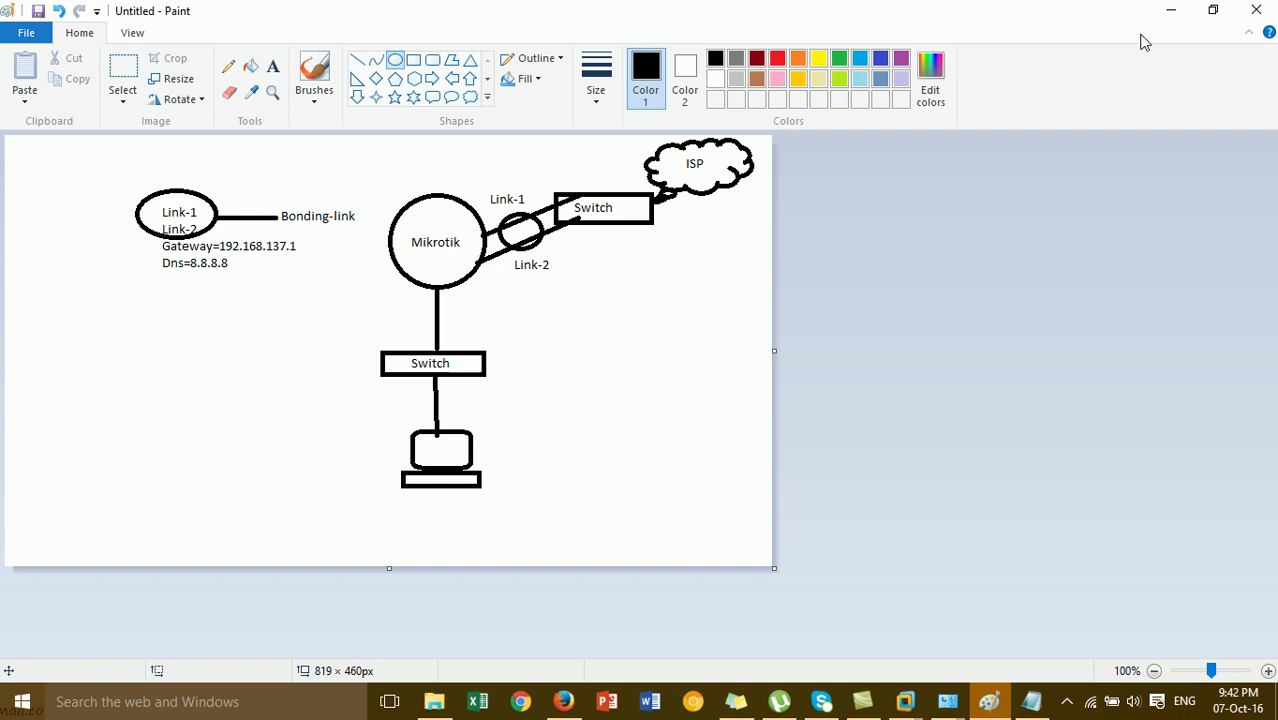
Switch to VMware Workstation and launch WinBox on the Client-xp-01 virtual machine.
click(1169, 10)
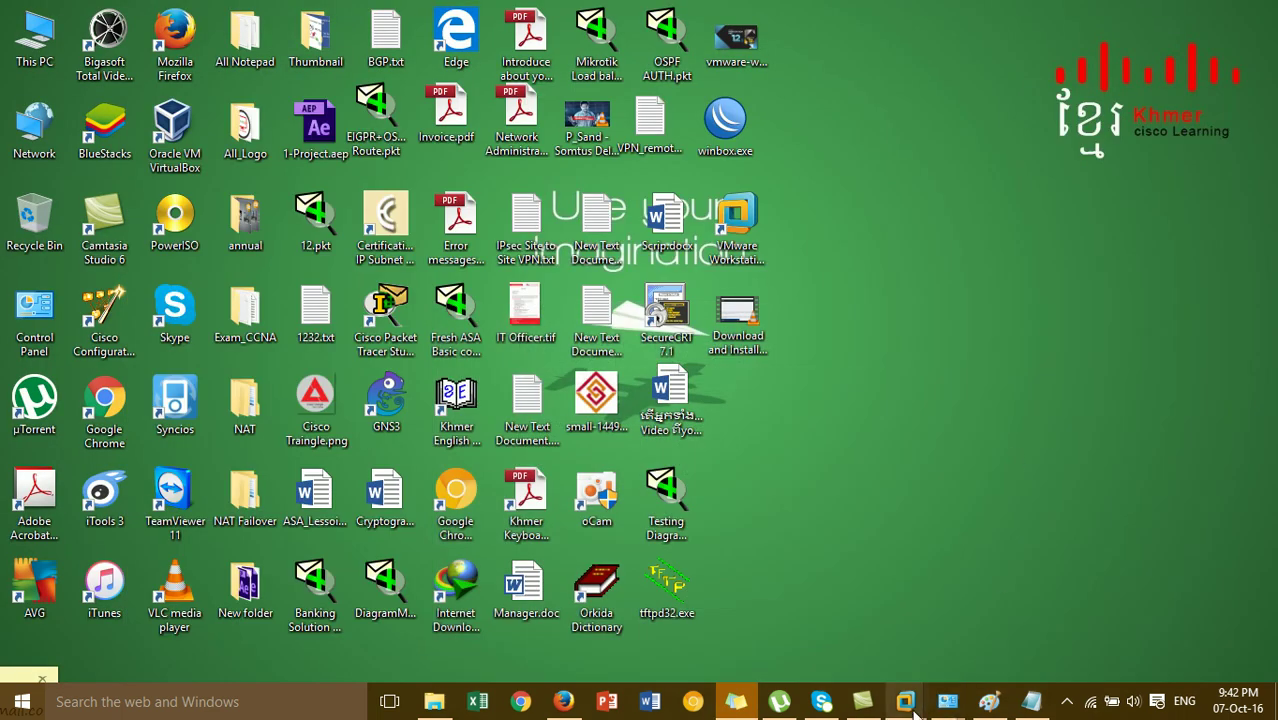
mouse_move(905, 700)
click(896, 604)
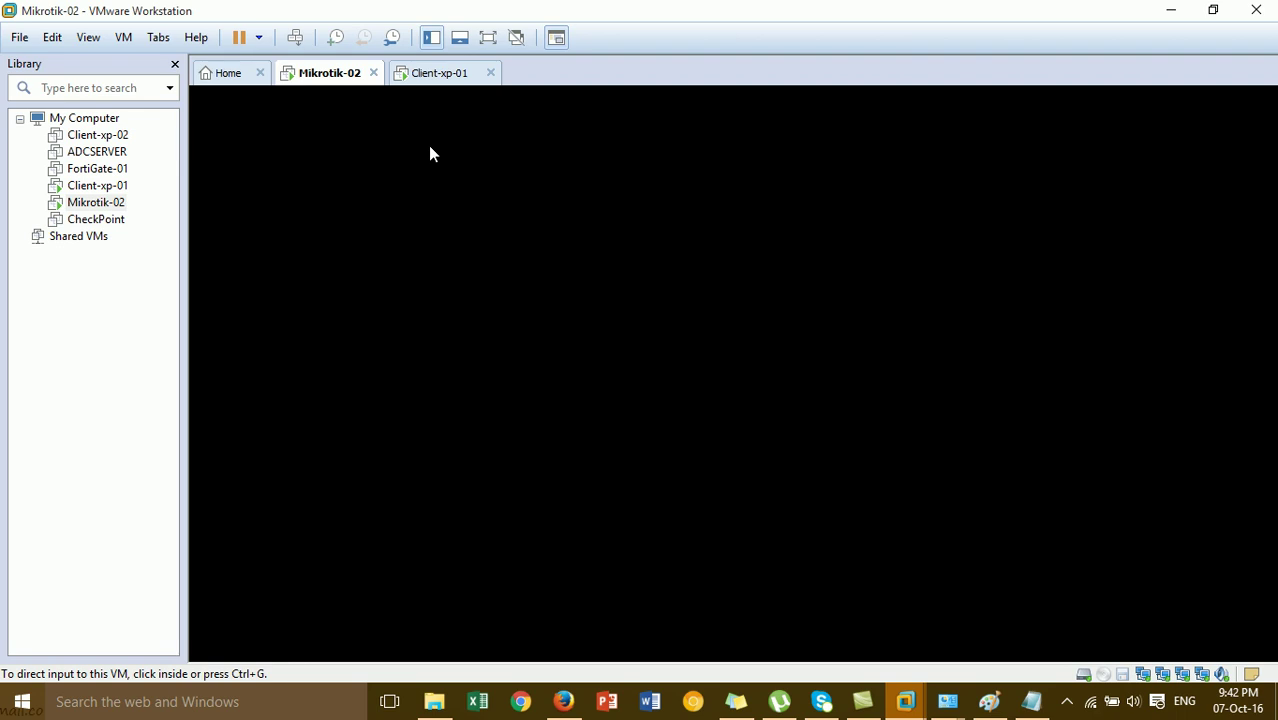
click(440, 76)
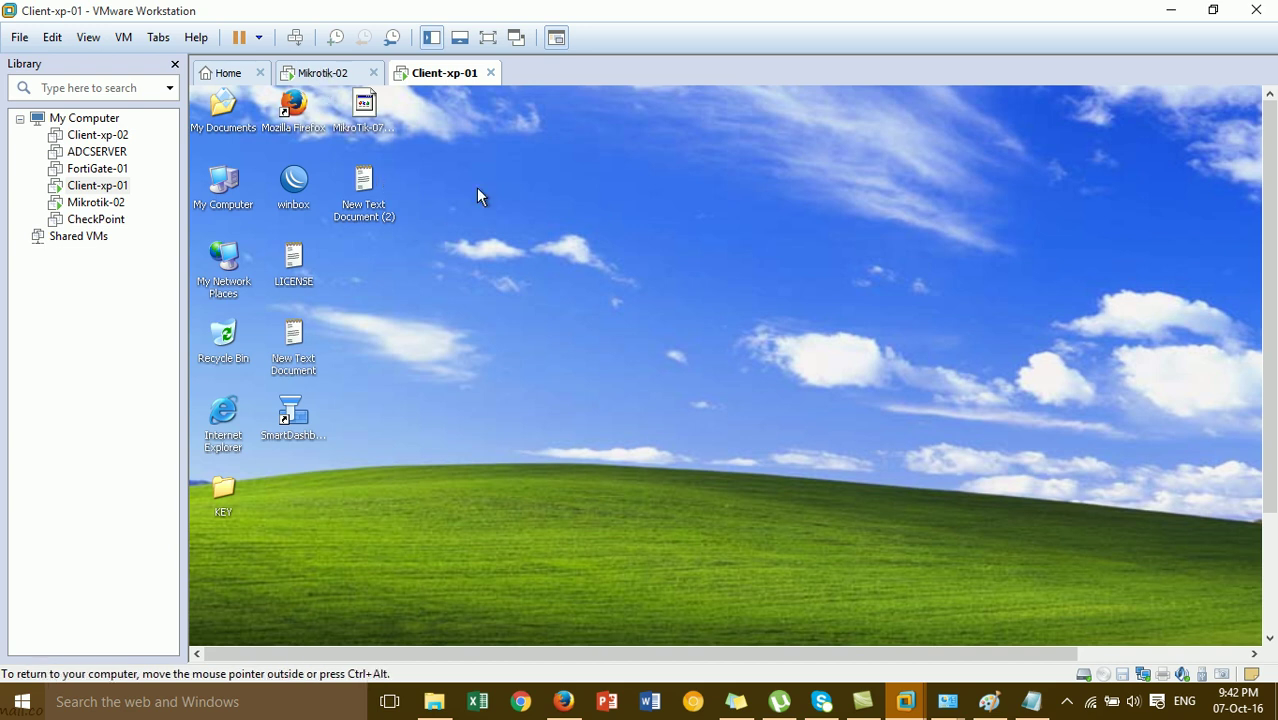
double_click(288, 185)
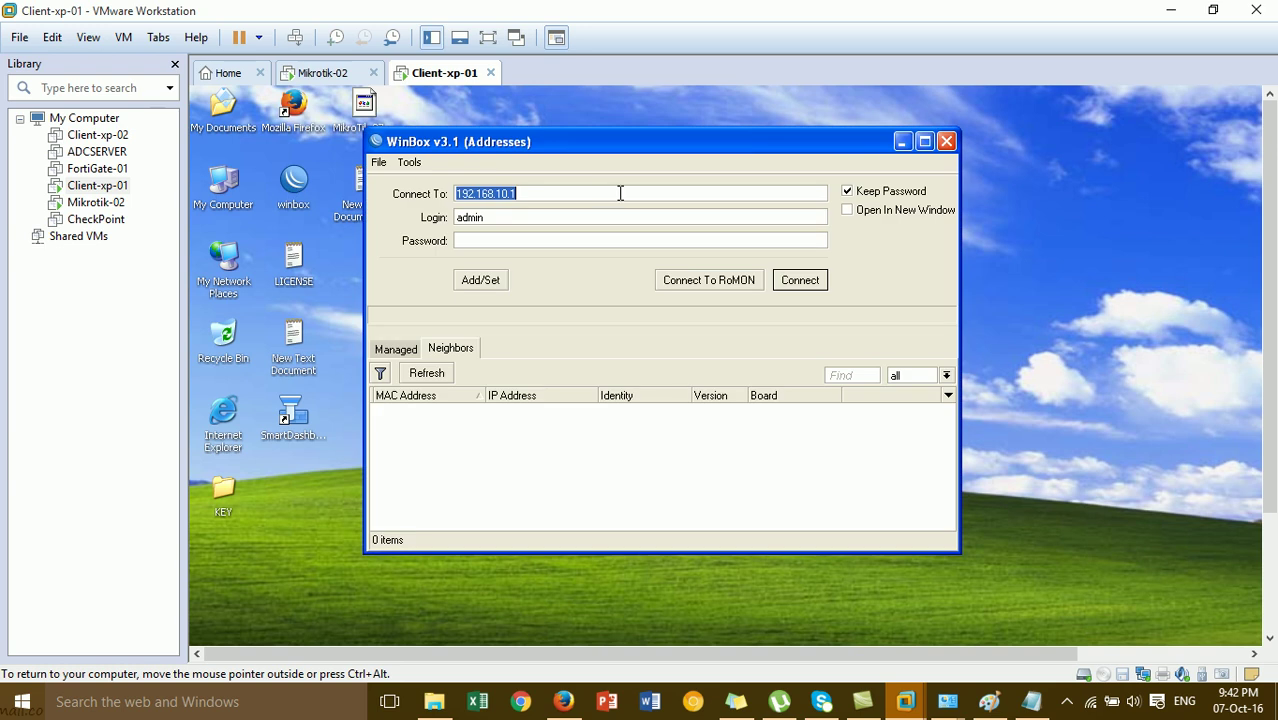
Refresh the WinBox neighbors, connect to the discovered MikroTik router by its MAC address, and maximize the session window.
click(441, 377)
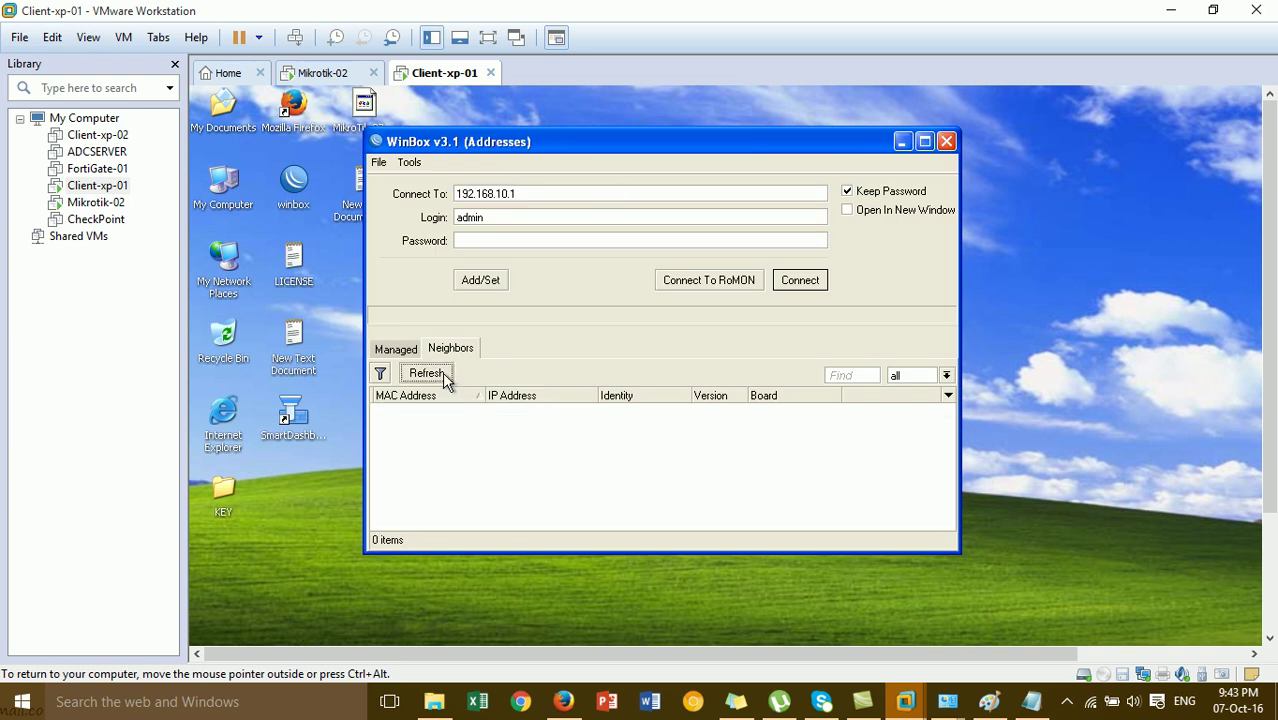
click(442, 411)
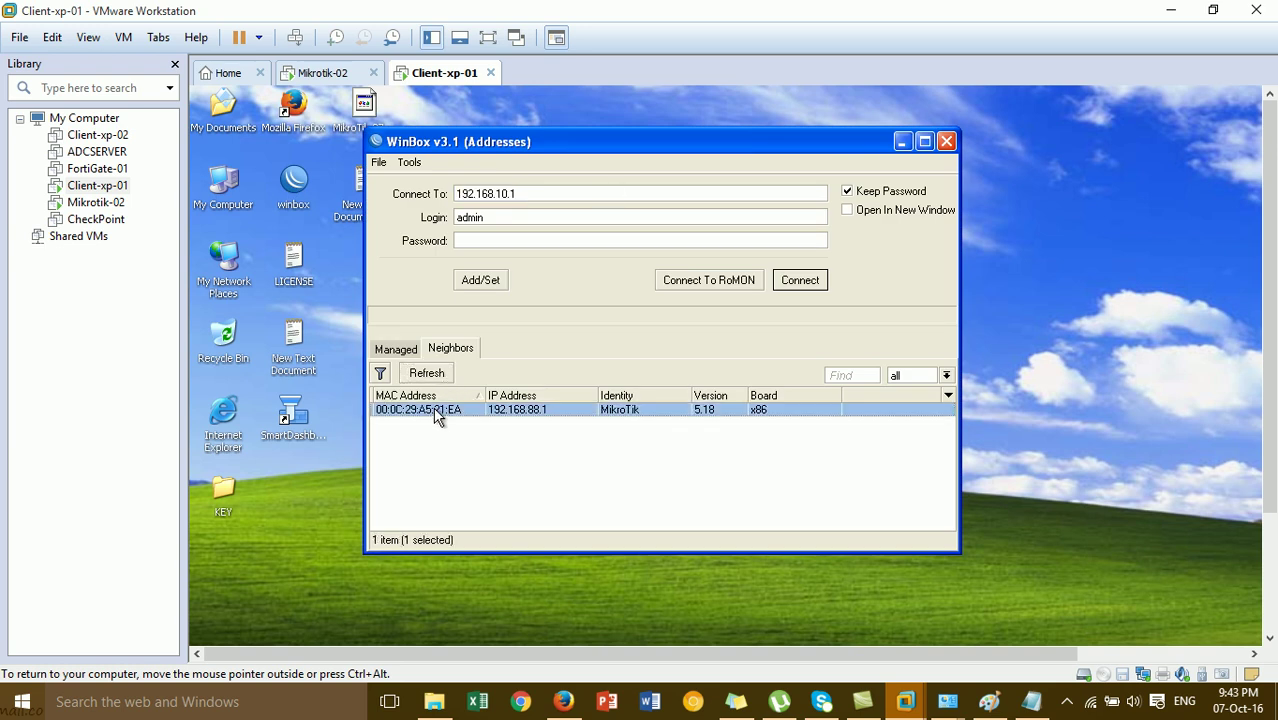
click(820, 281)
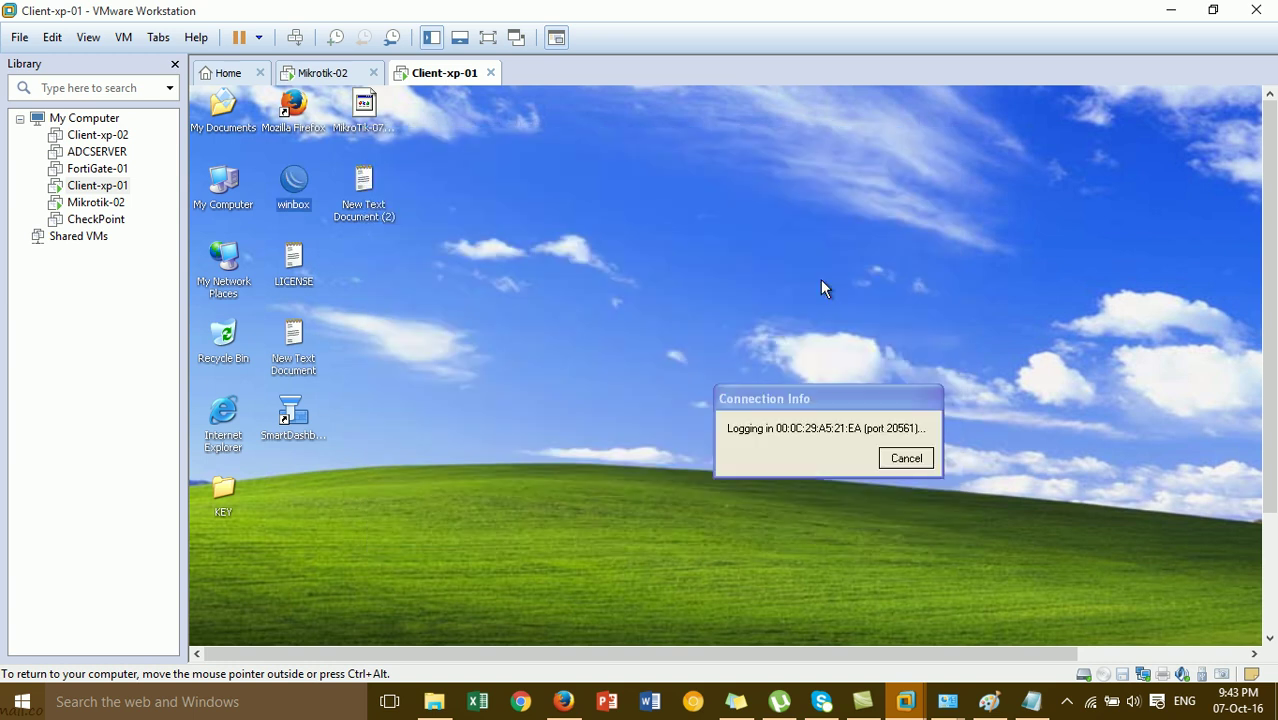
click(1008, 573)
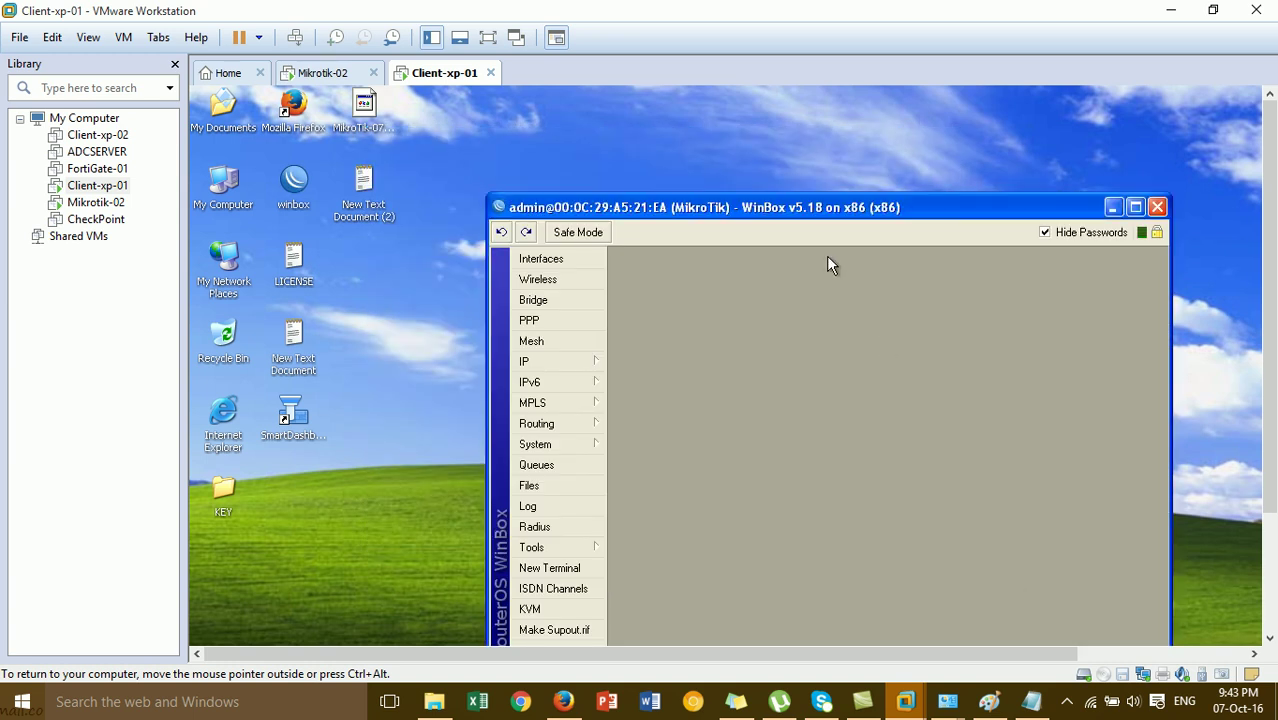
drag(813, 213, 719, 133)
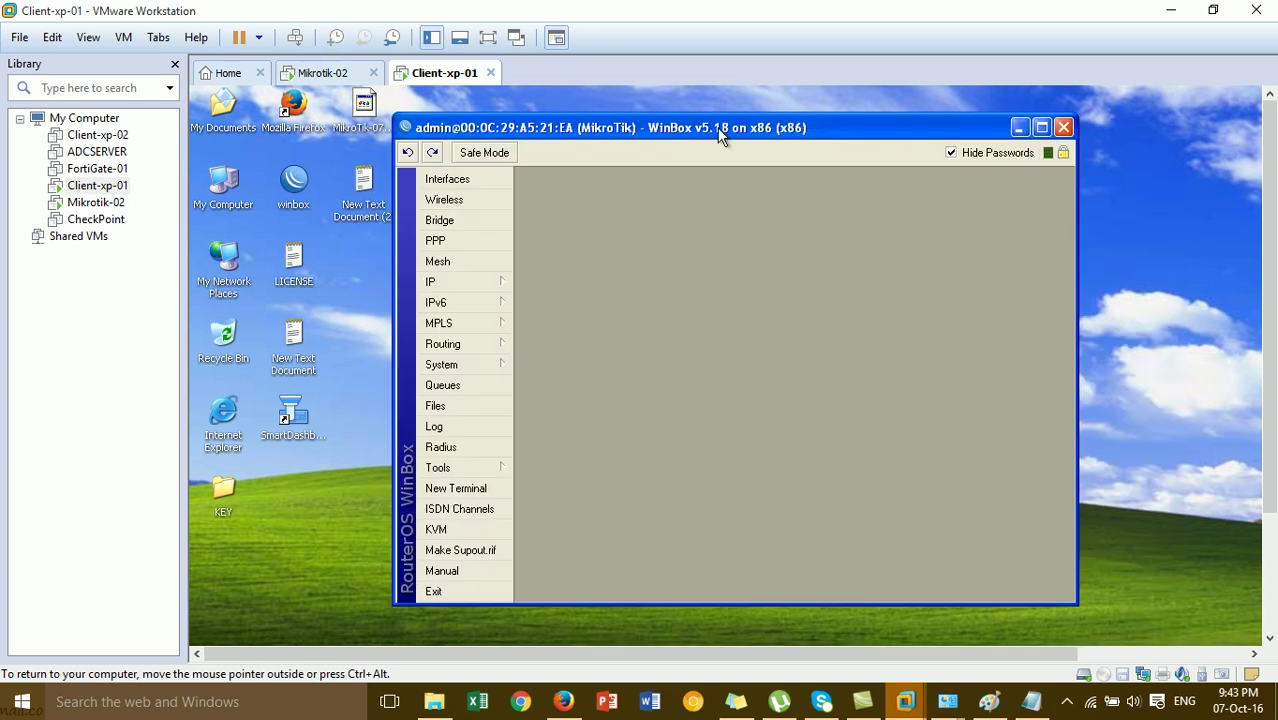
click(1041, 127)
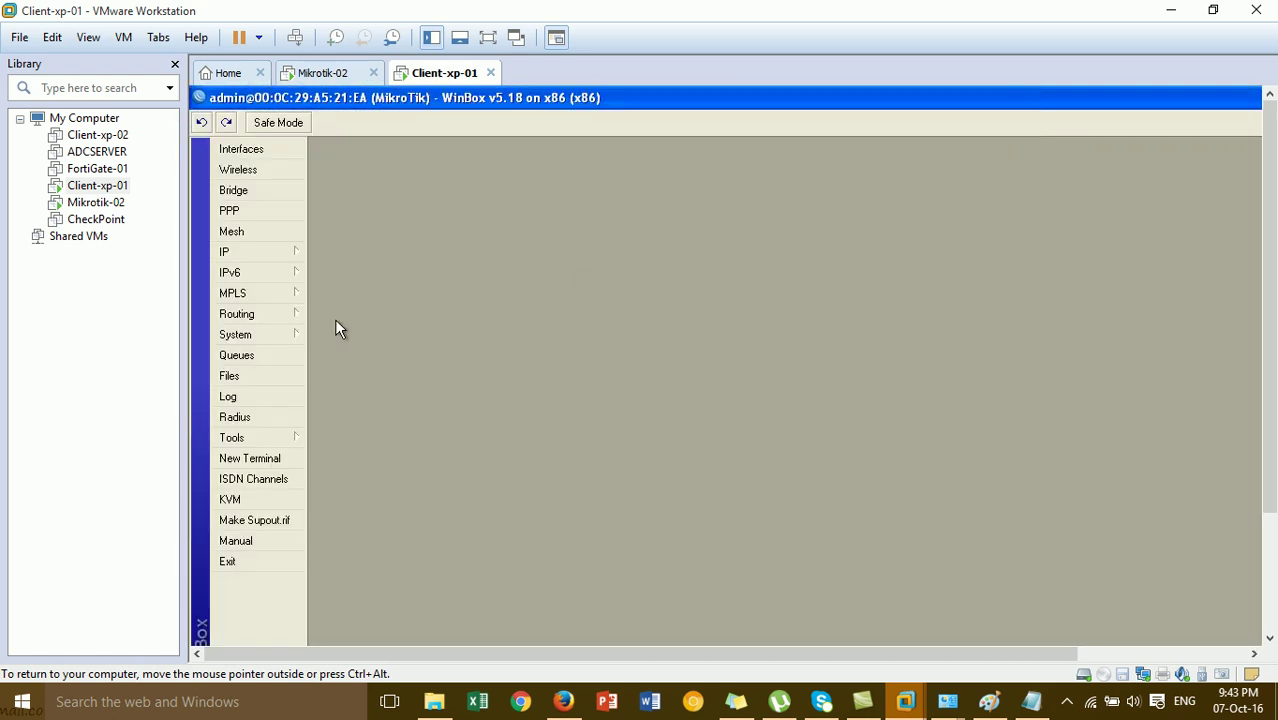
Open the router's interface list and disable the ether4 interface.
click(250, 153)
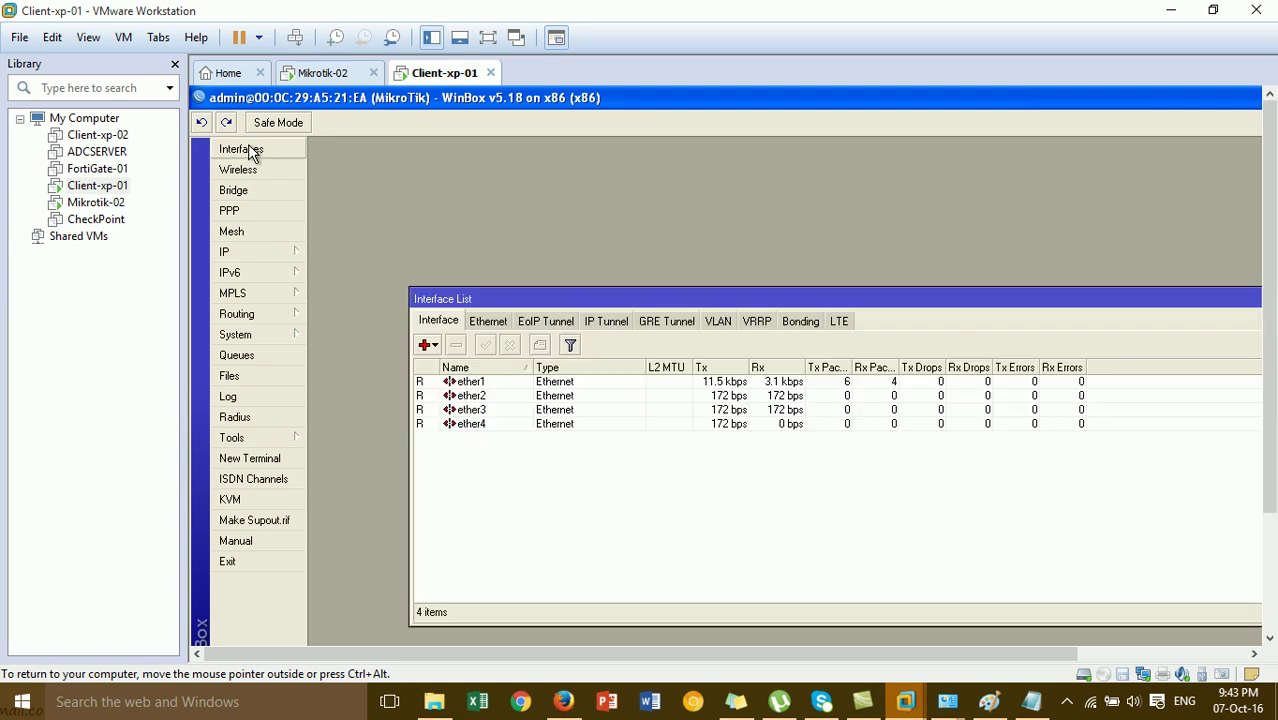
drag(515, 300, 433, 168)
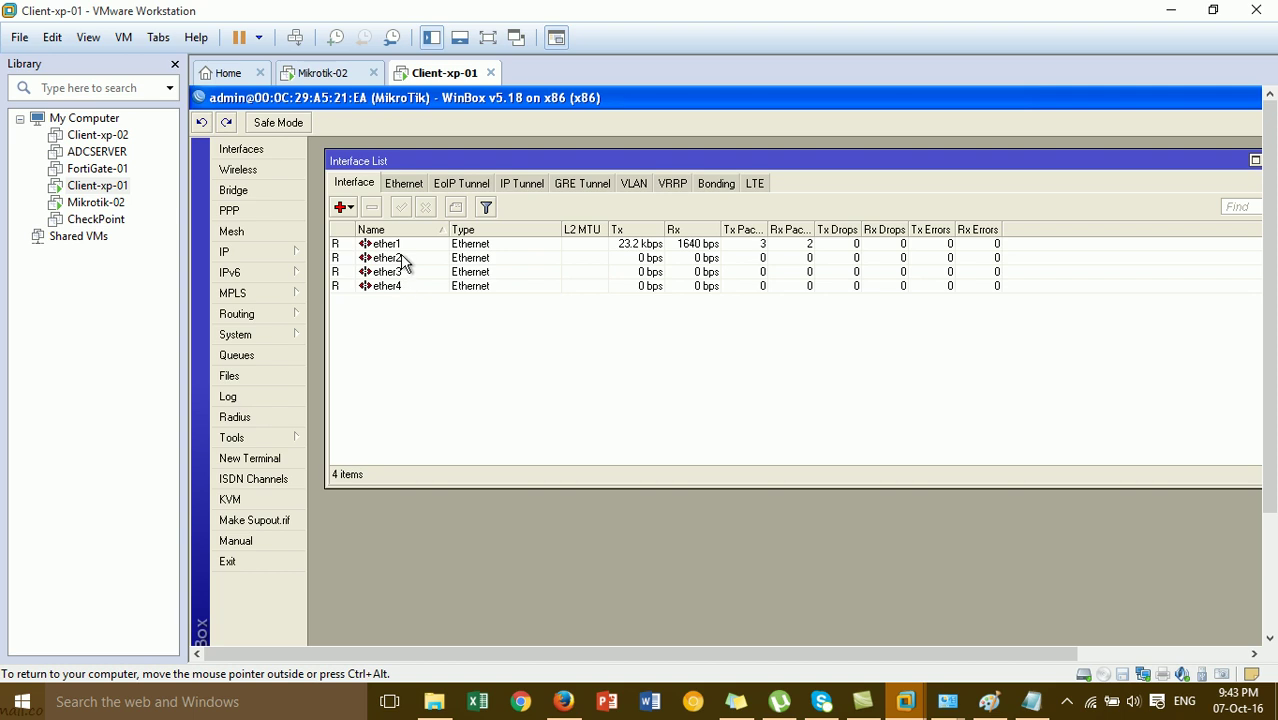
click(404, 287)
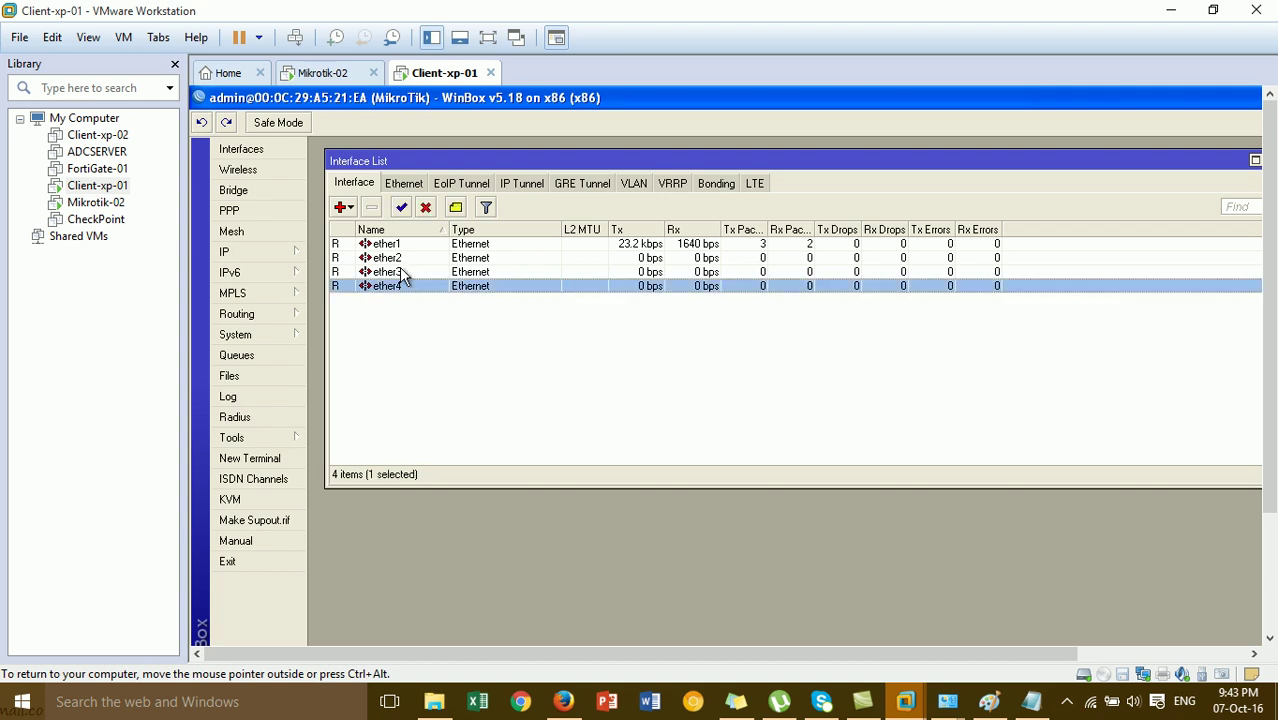
click(425, 207)
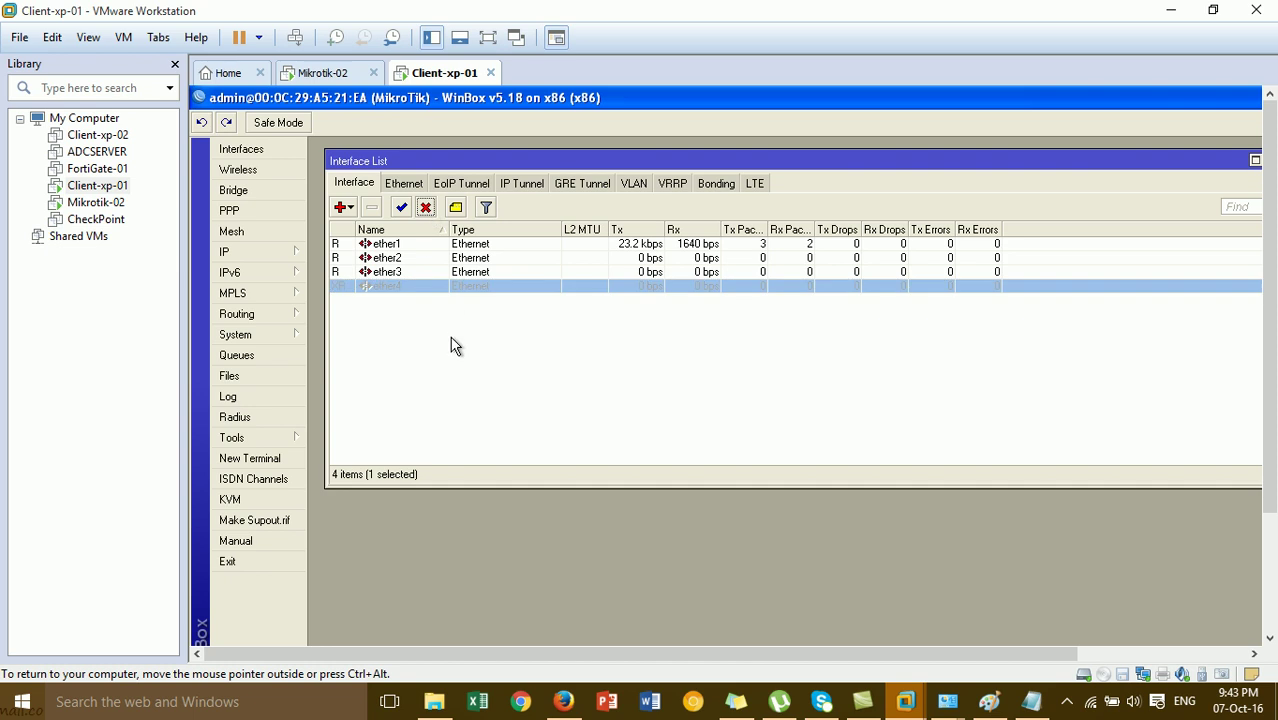
Rename the ether1 interface to LAN and apply the change.
click(419, 248)
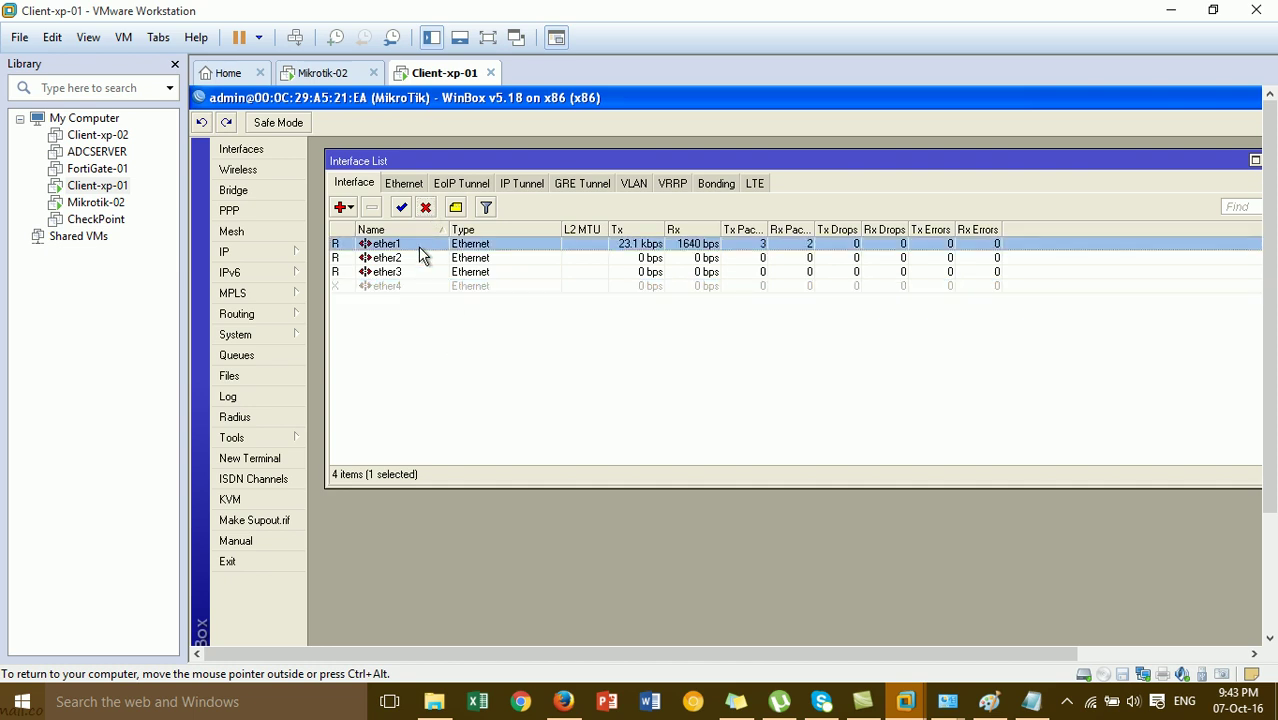
double_click(418, 246)
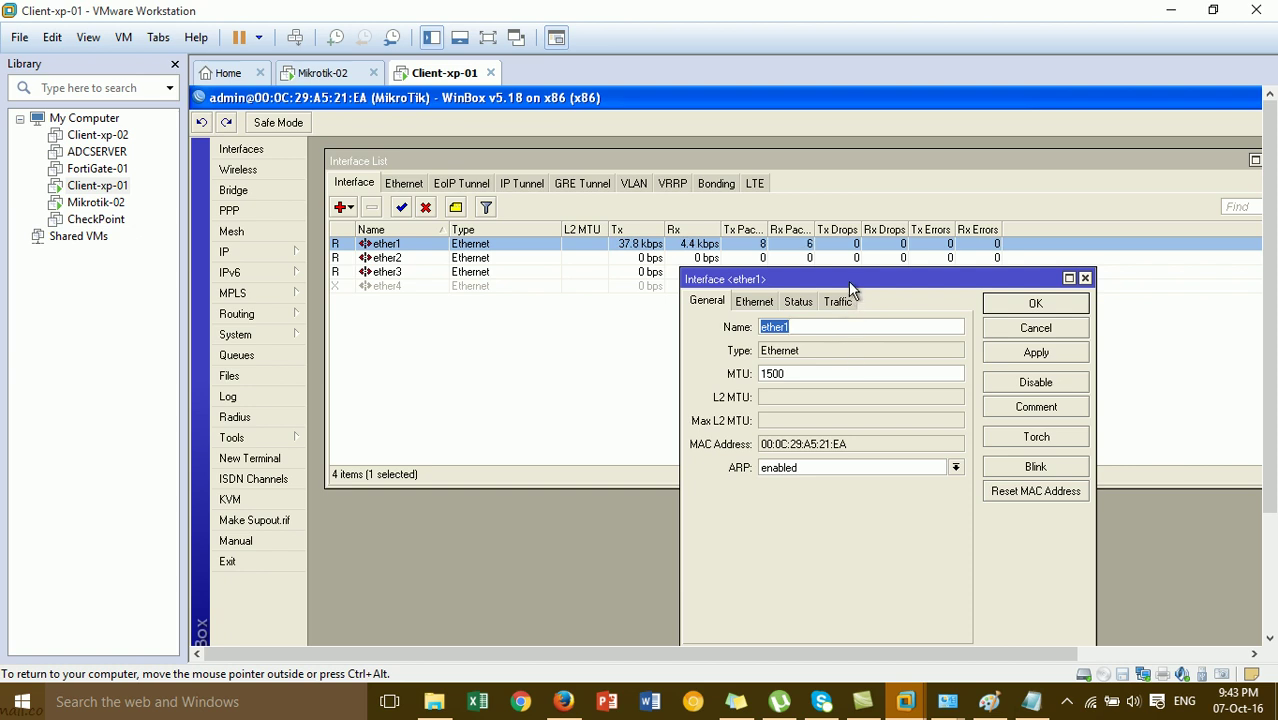
drag(850, 289, 853, 158)
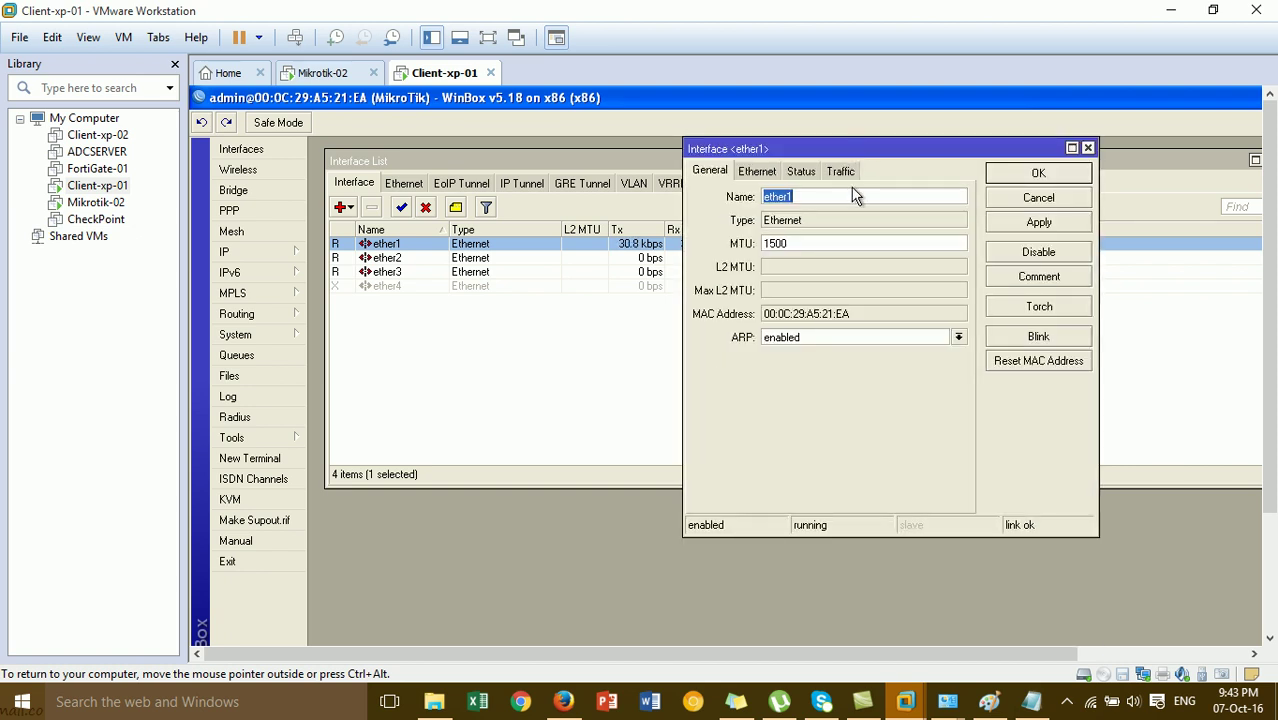
click(853, 195)
key(BackSpace)
text(1-LAN)
key(BackSpace)
key(BackSpace)
key(BackSpace)
key(BackSpace)
key(BackSpace)
key(BackSpace)
key(BackSpace)
key(BackSpace)
key(BackSpace)
key(BackSpace)
text(LAN)
click(1040, 222)
click(1045, 175)
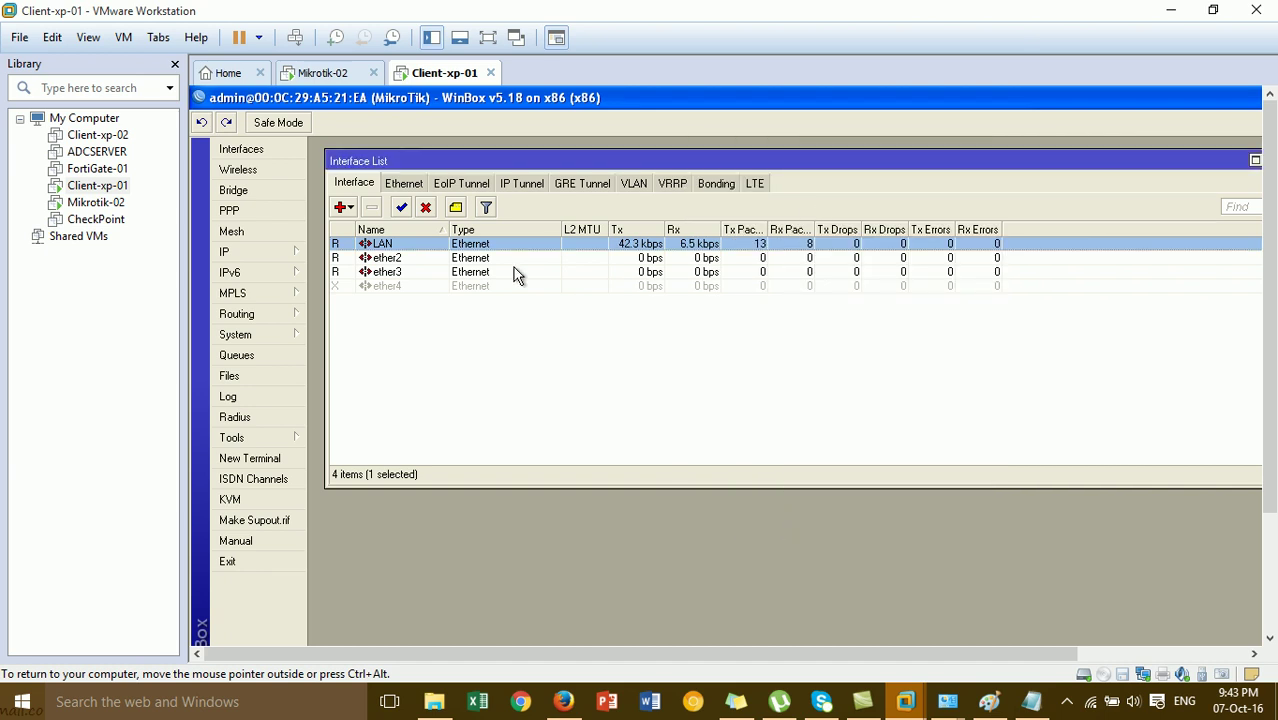
Rename the ether2 interface to Link-1 and apply the change.
double_click(466, 260)
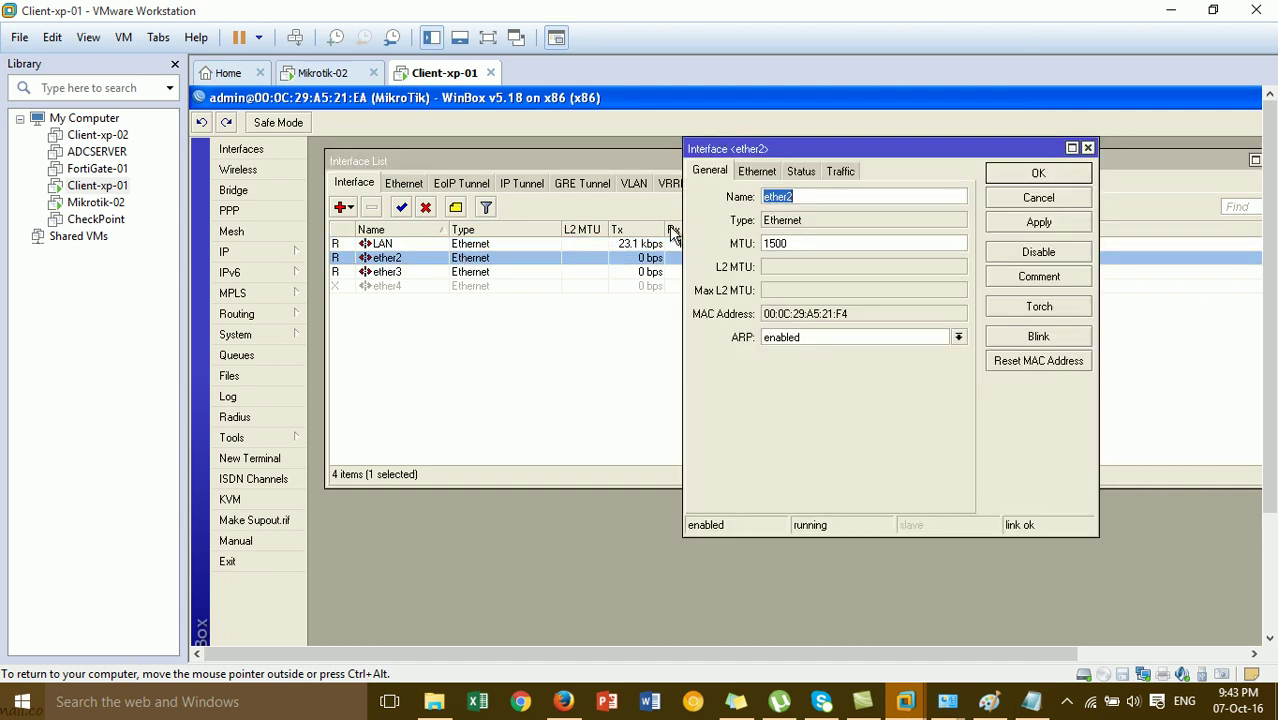
key(BackSpace)
text(Link-1)
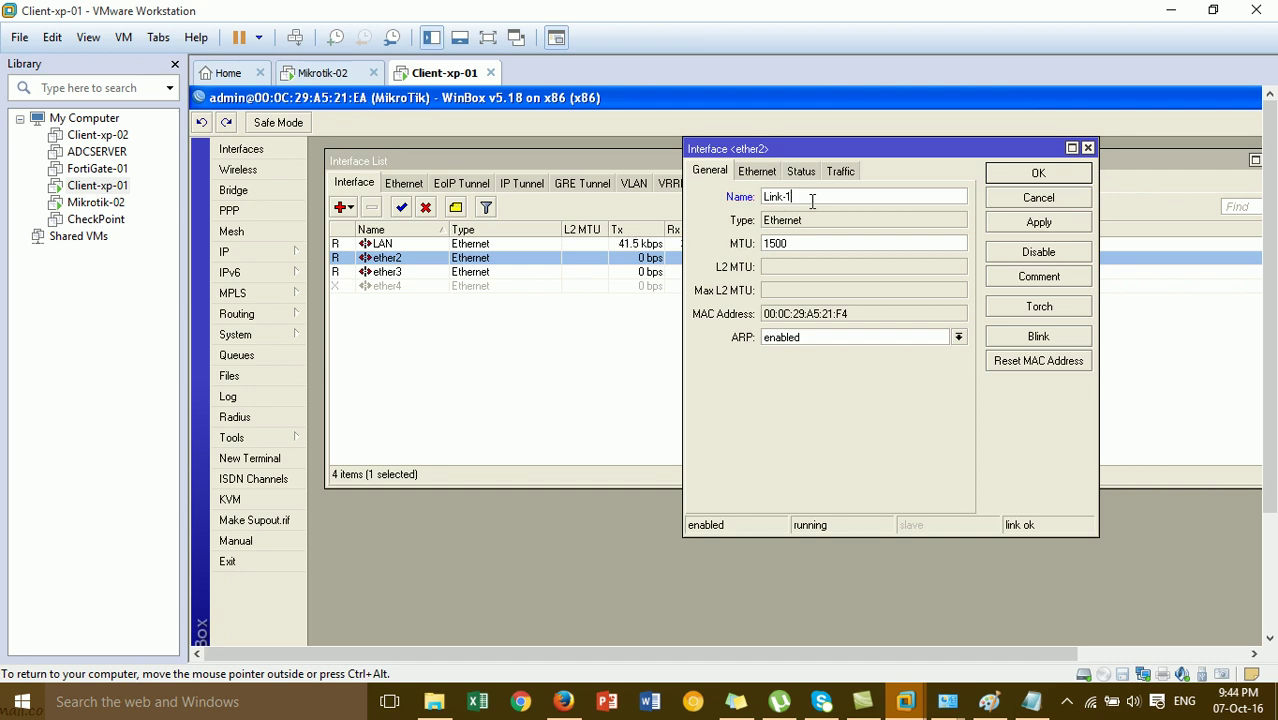
click(1030, 222)
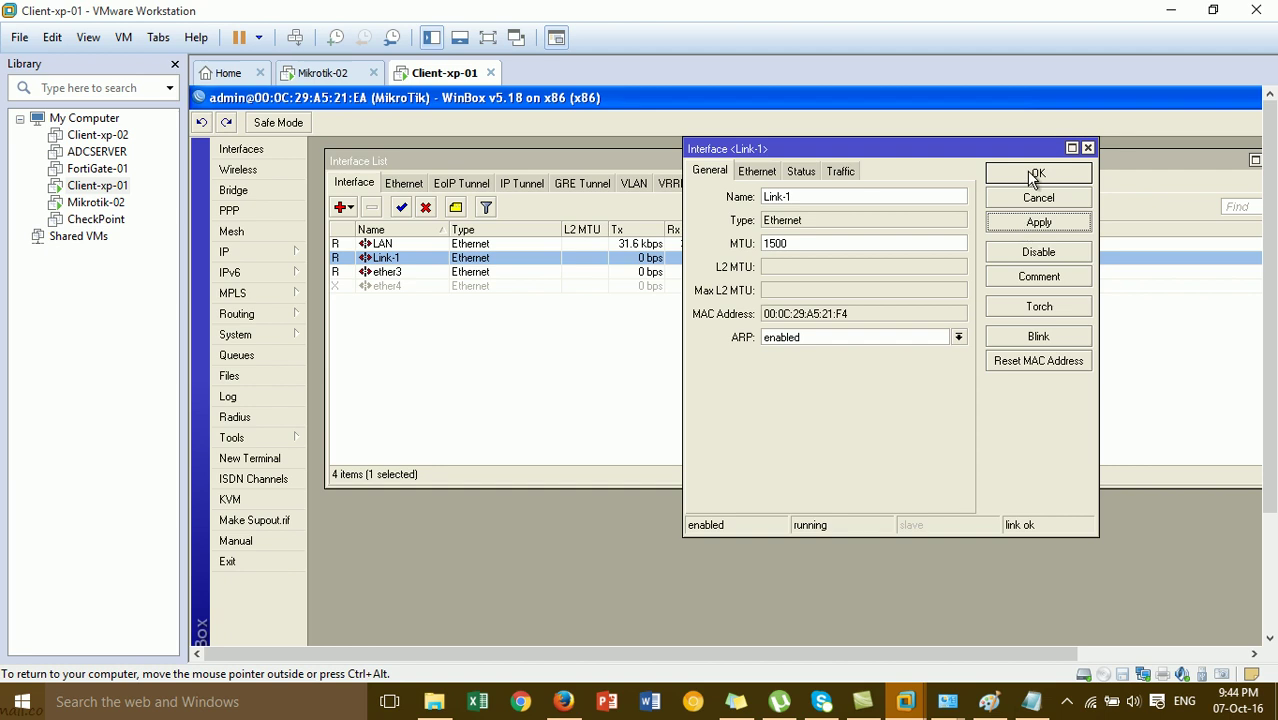
click(1033, 175)
Rename the ether3 interface to Link-2 and apply the change.
double_click(438, 274)
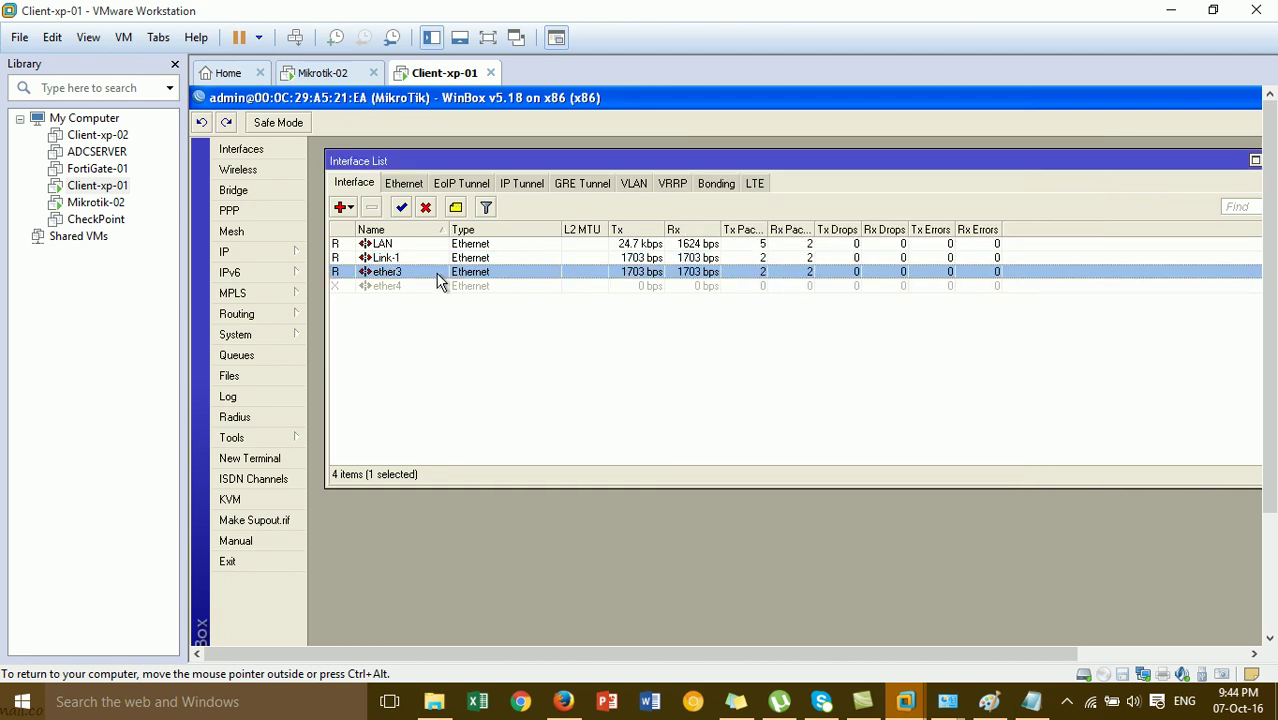
text(Li)
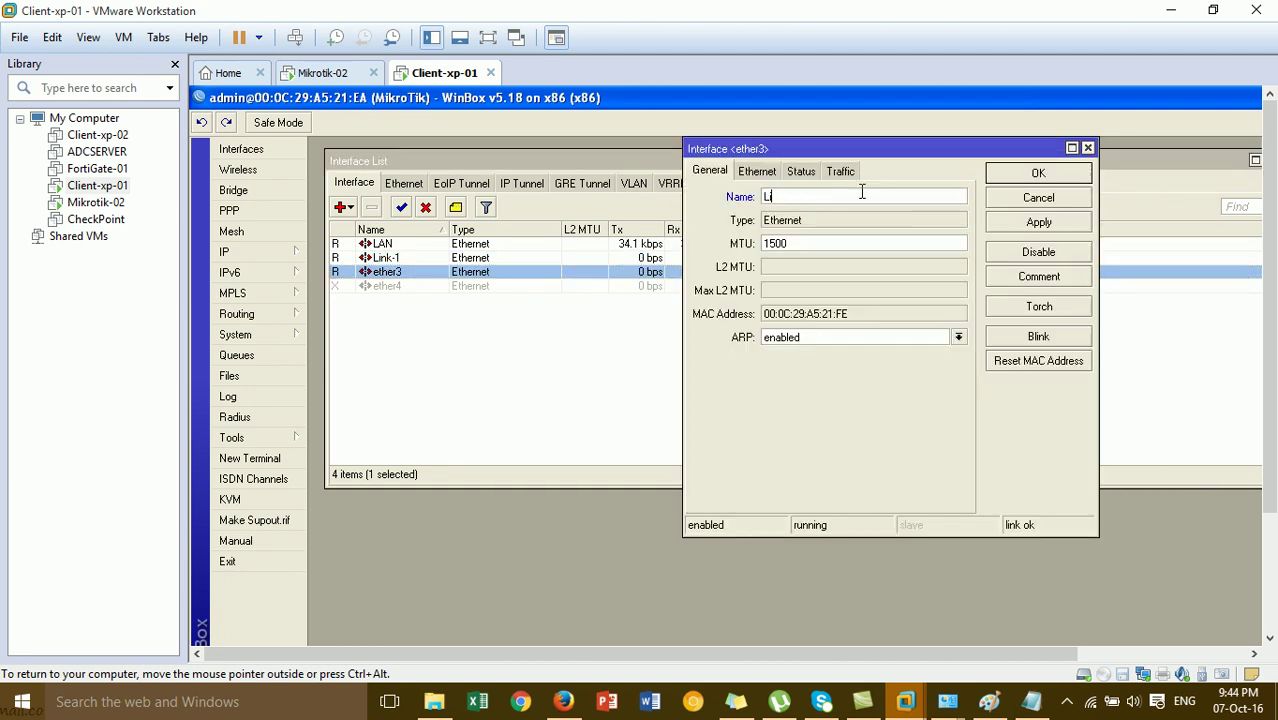
text(nk-2)
click(1012, 224)
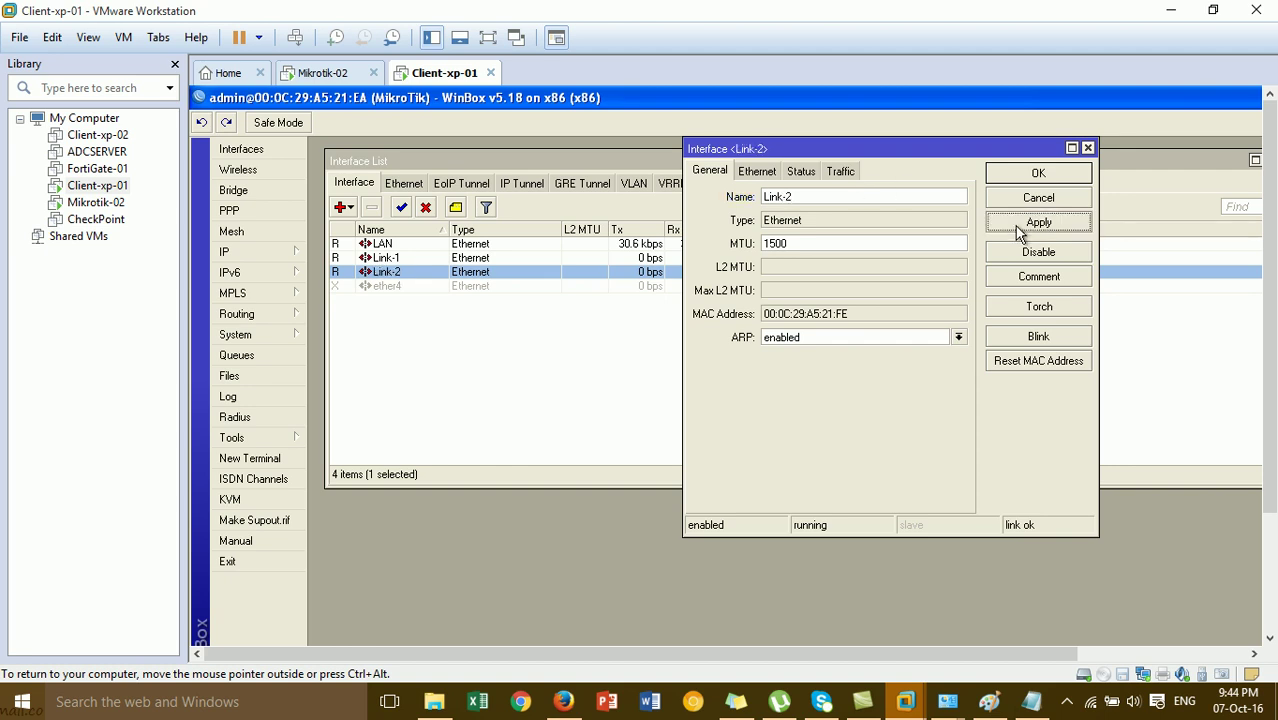
click(1037, 176)
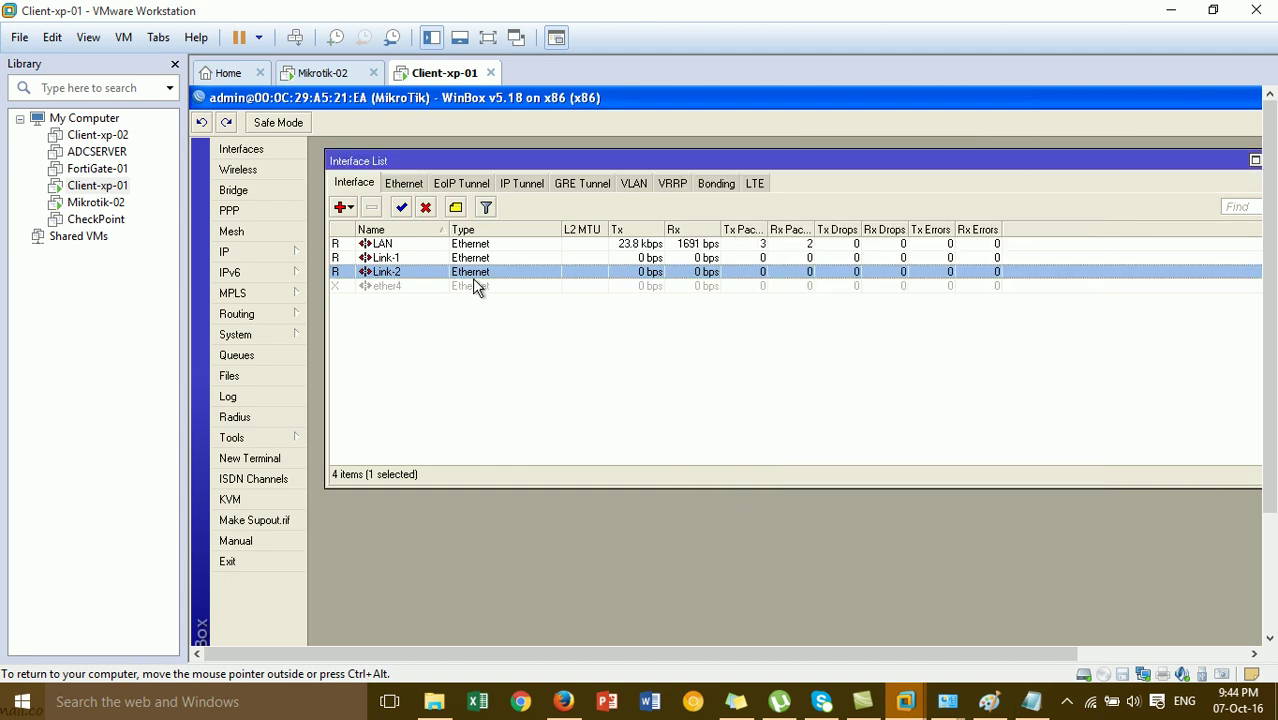
click(427, 247)
click(425, 258)
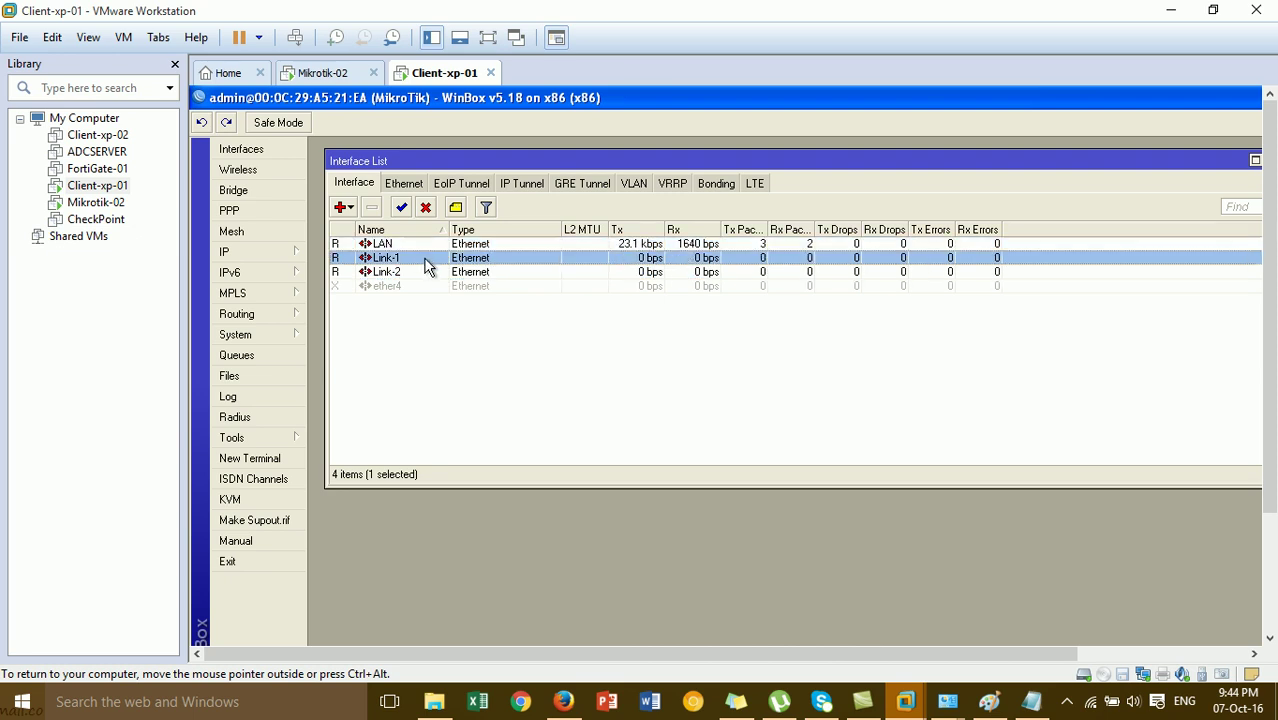
click(408, 272)
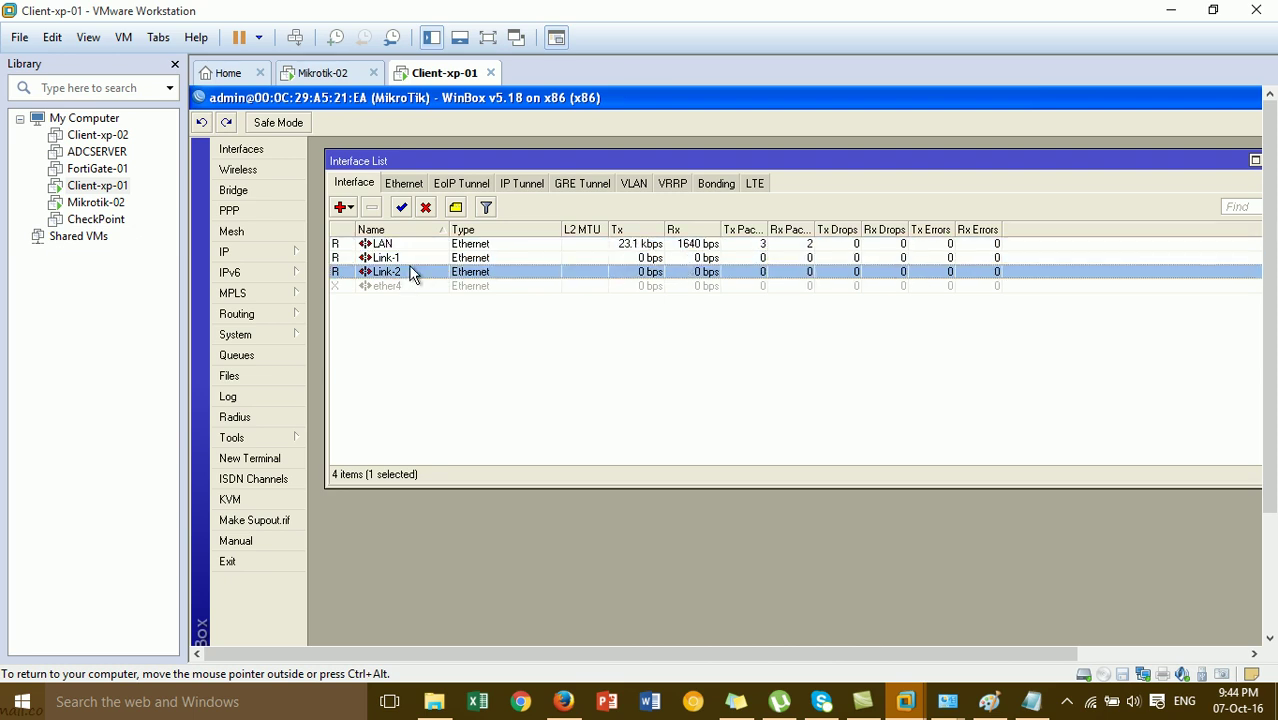
click(411, 262)
click(413, 274)
Start a new bonding interface and name it bonding-link.
click(716, 185)
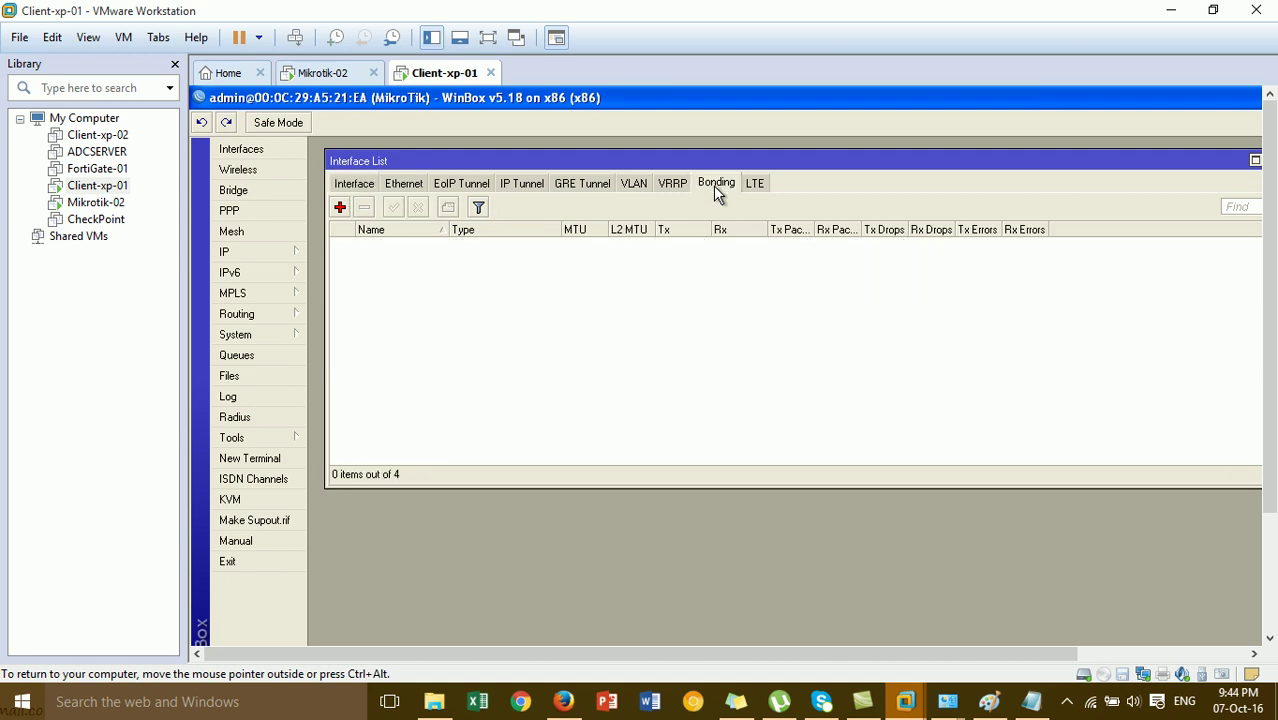
click(340, 207)
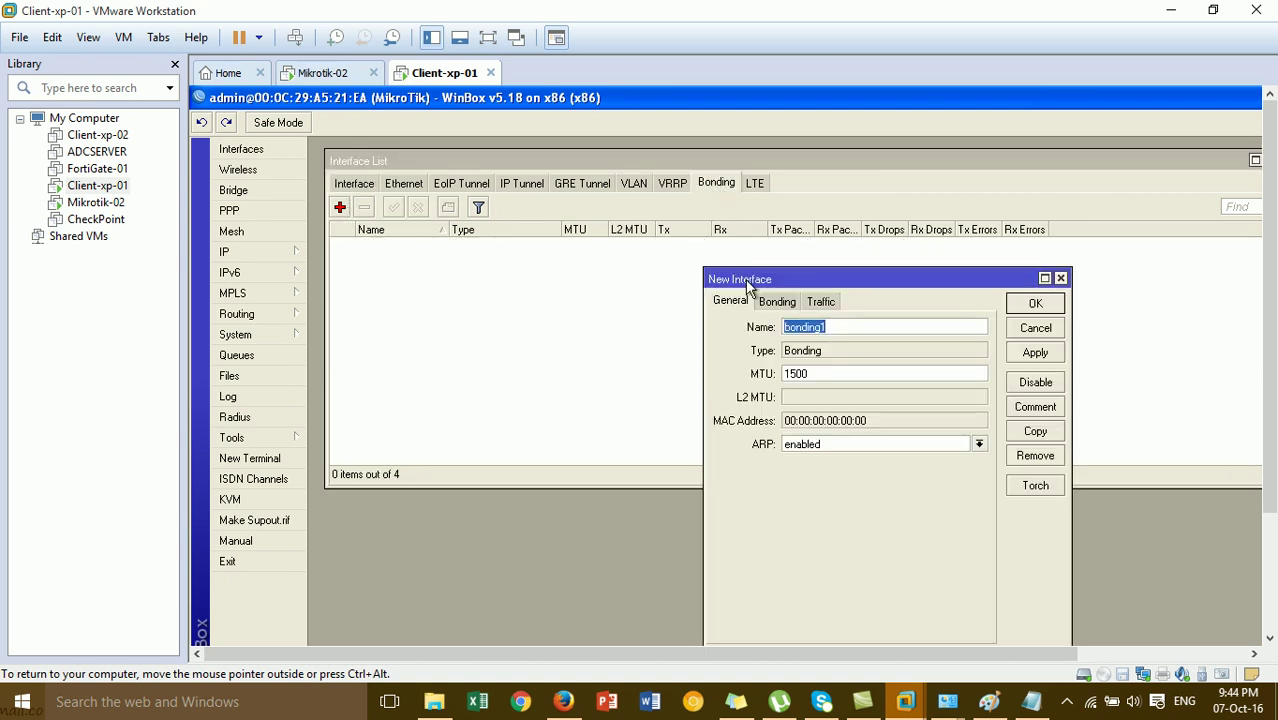
drag(750, 288, 726, 200)
click(805, 240)
key(BackSpace)
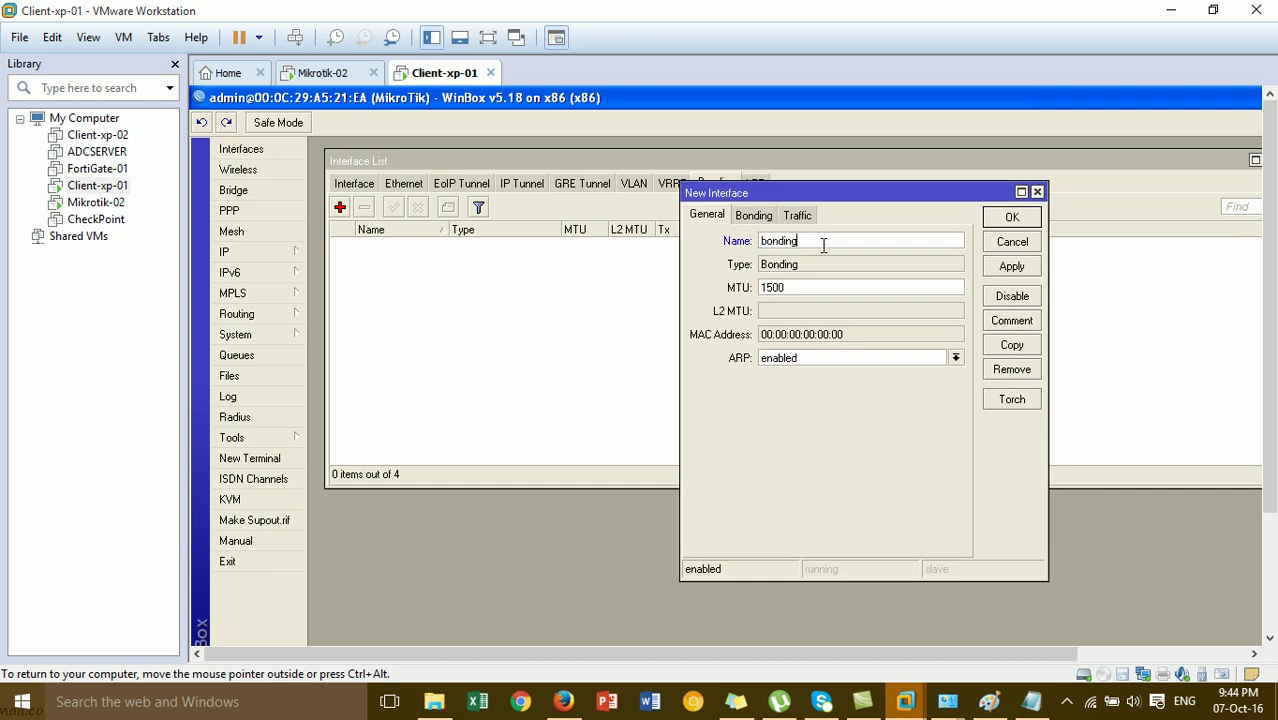
text(-link)
Give the new bonding interface two slave entries, setting both the first and the second to Link-1.
click(766, 218)
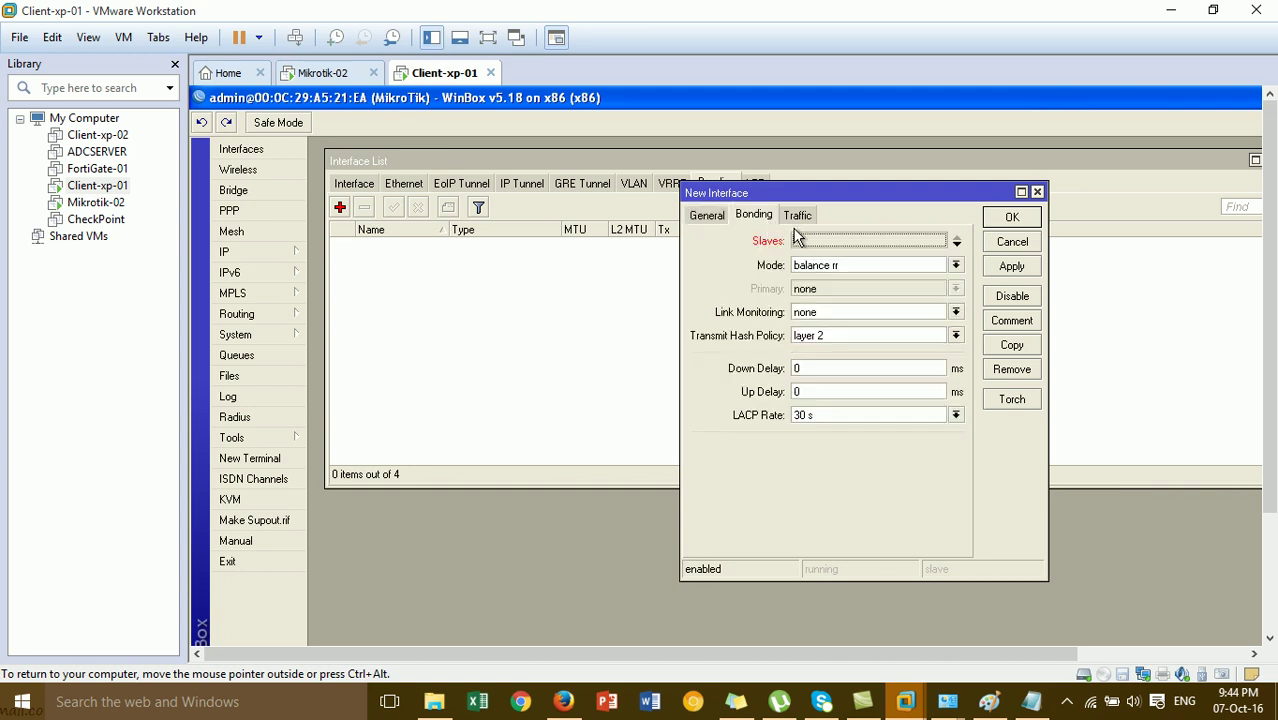
click(812, 240)
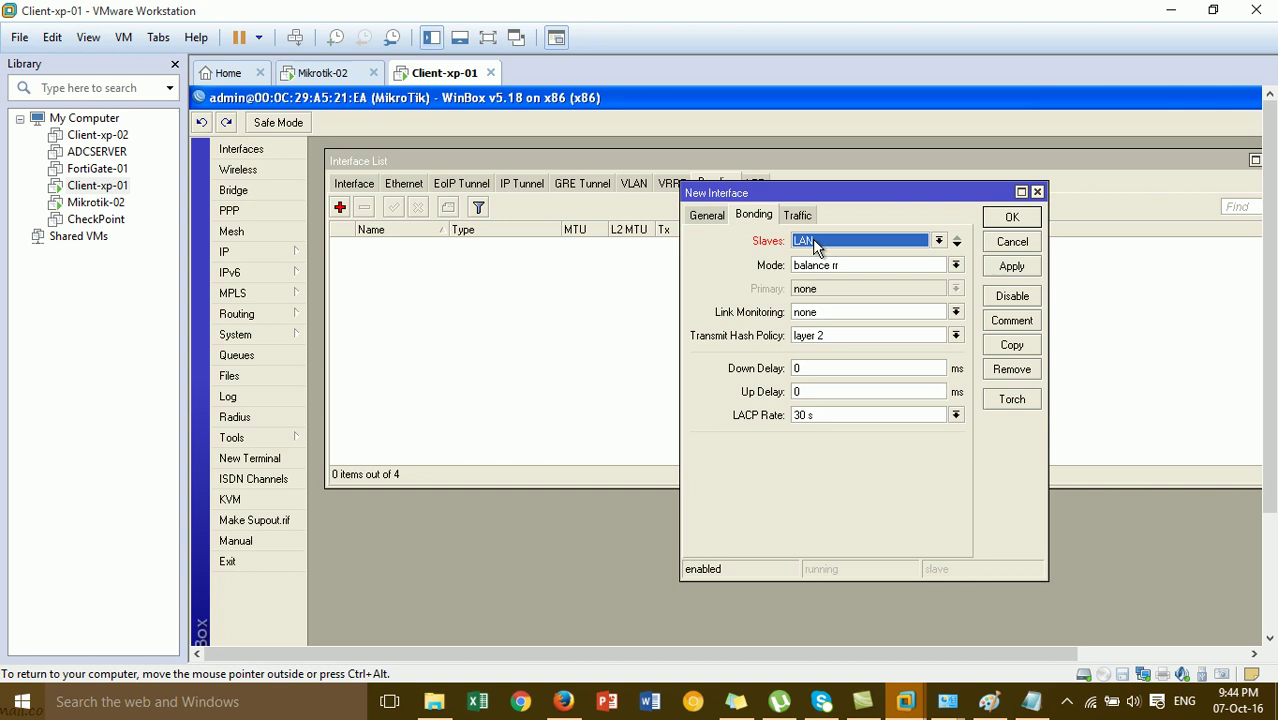
click(940, 242)
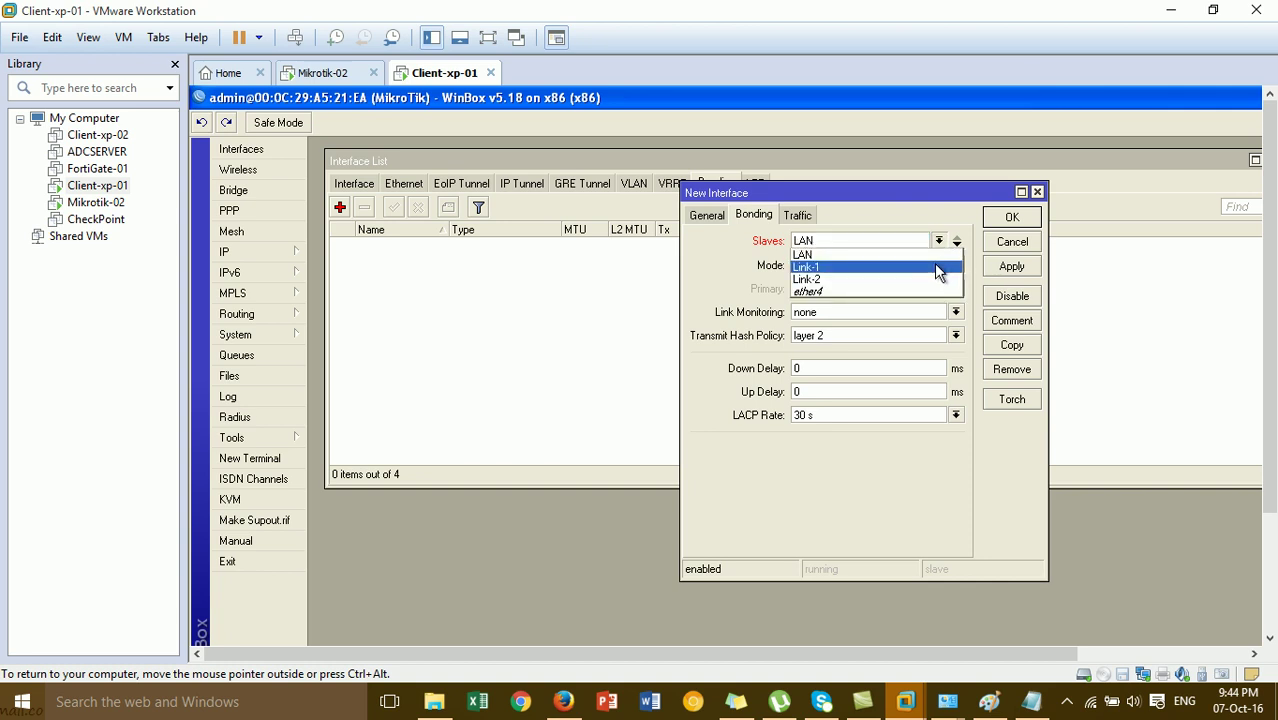
click(938, 272)
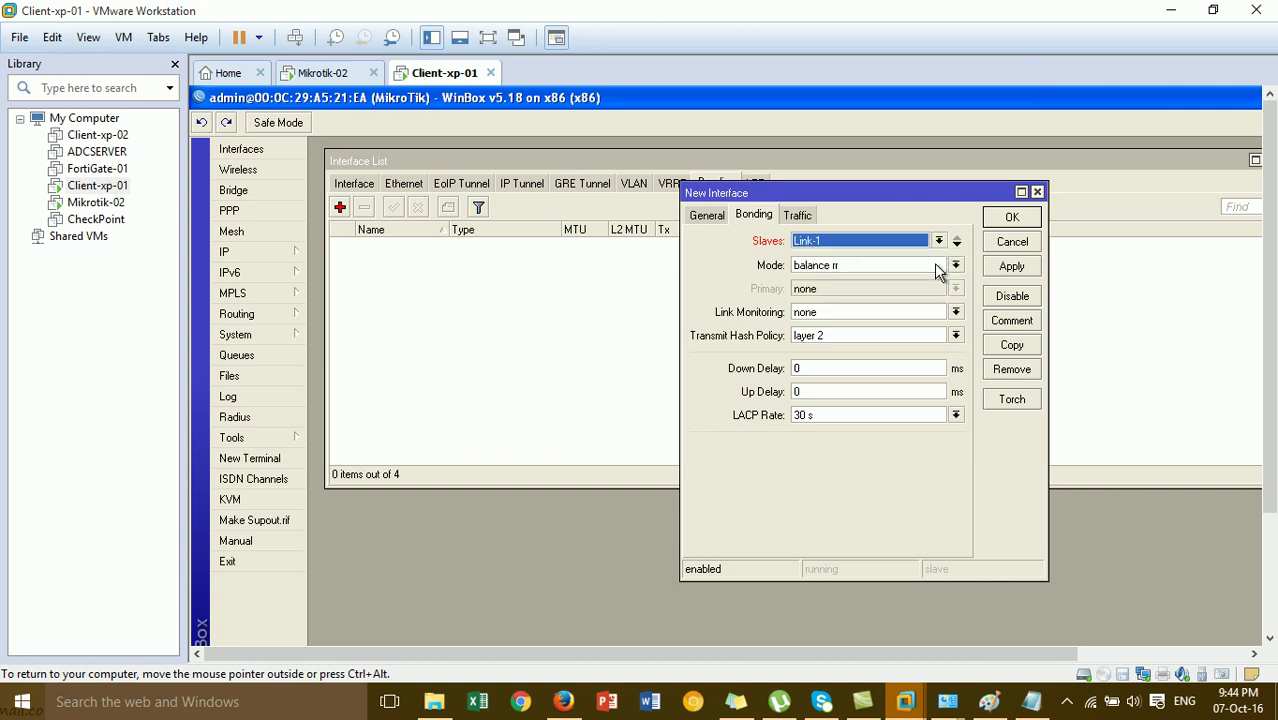
click(957, 246)
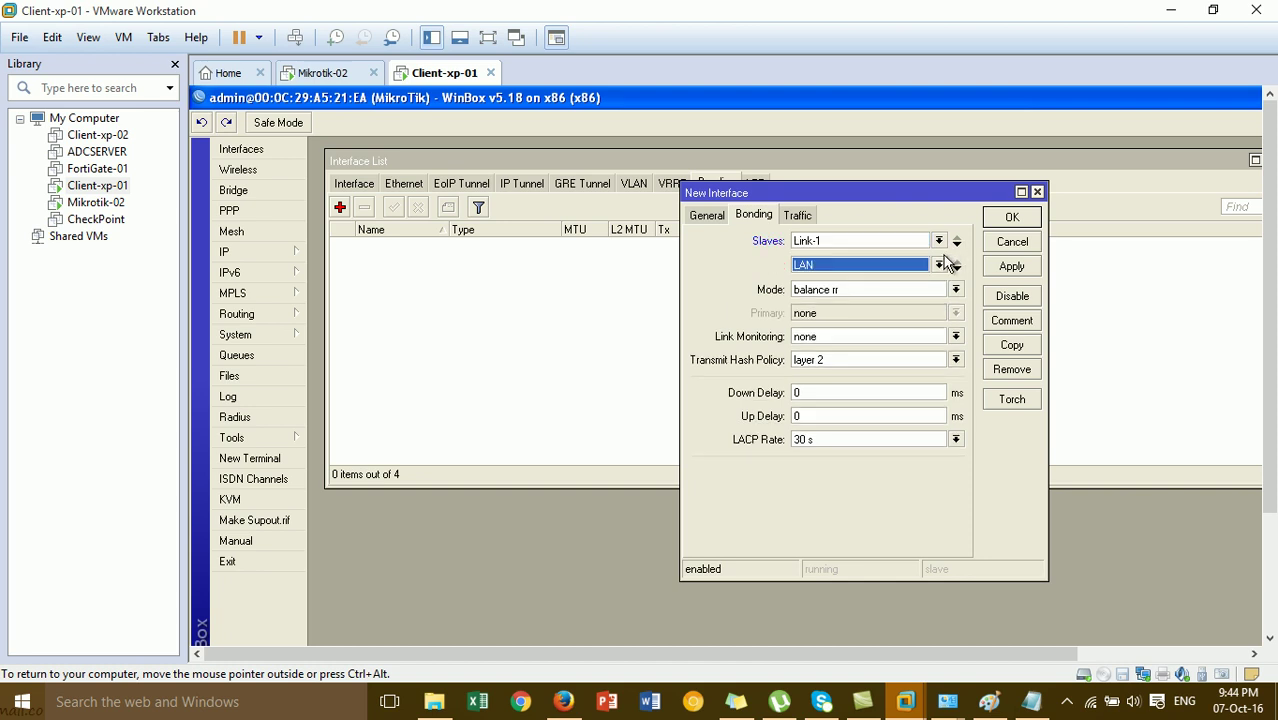
click(938, 265)
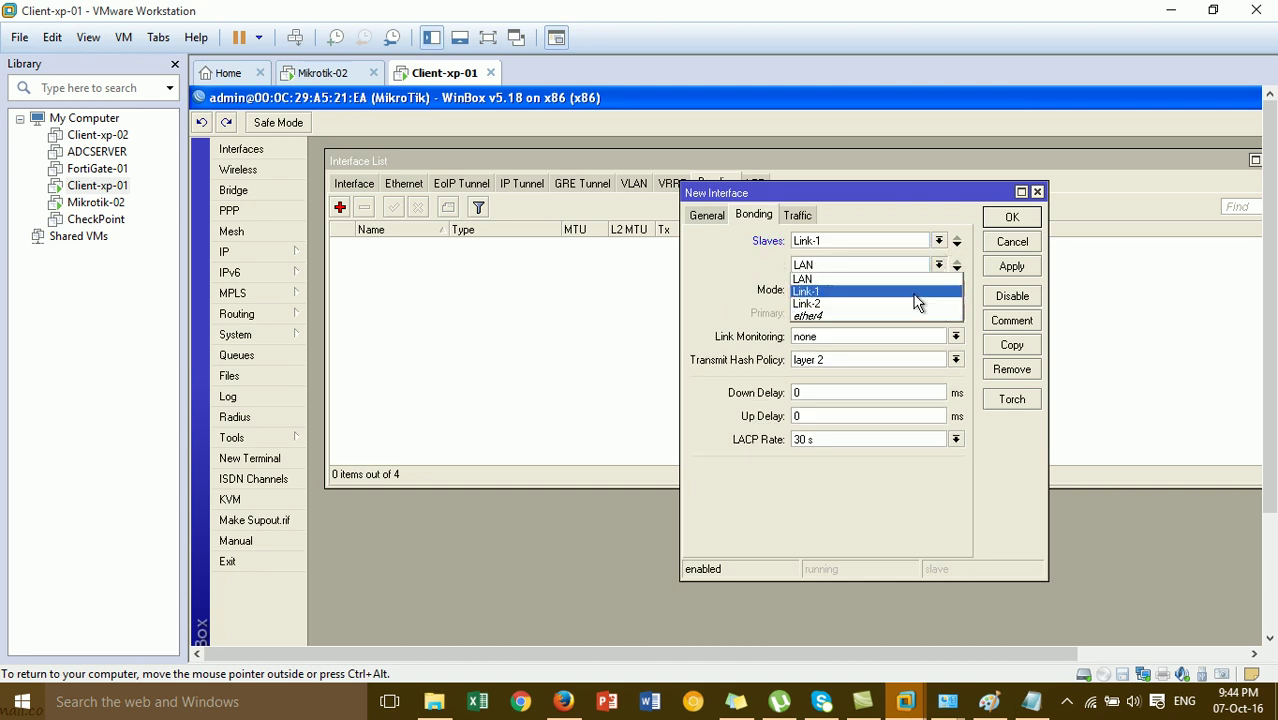
click(918, 291)
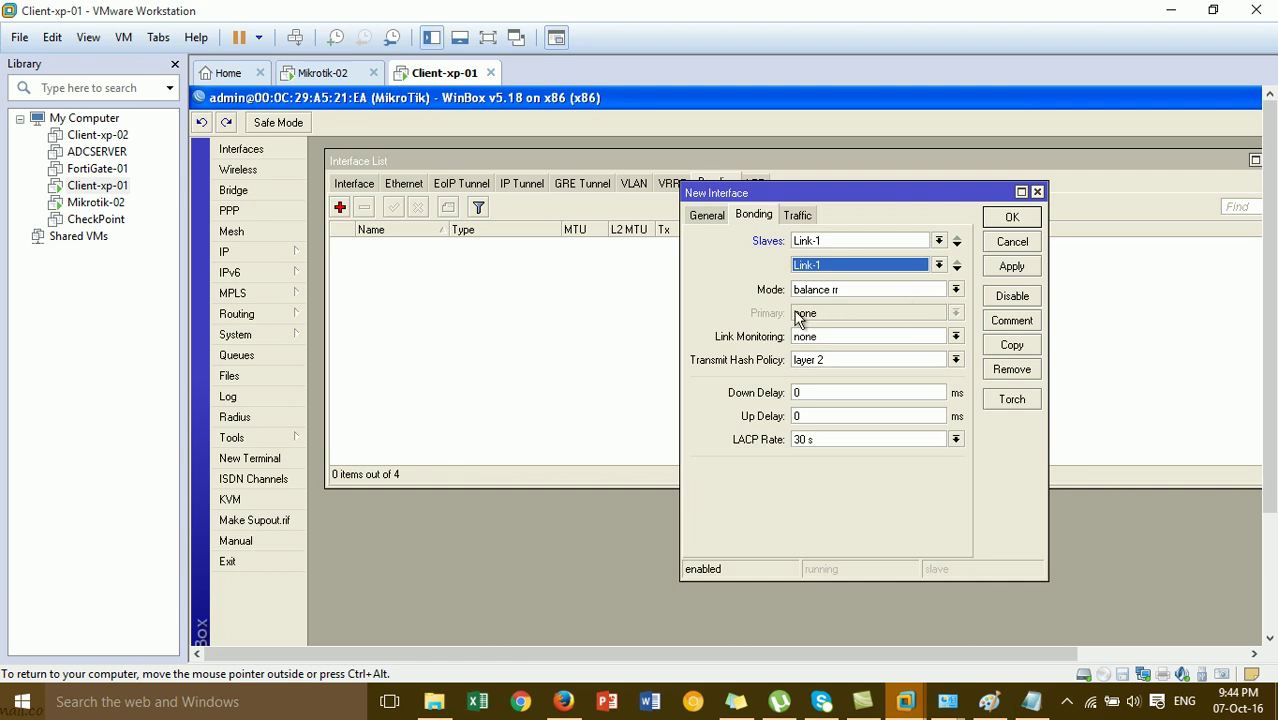
Set the bonding mode to active backup and try to apply the new interface.
click(857, 290)
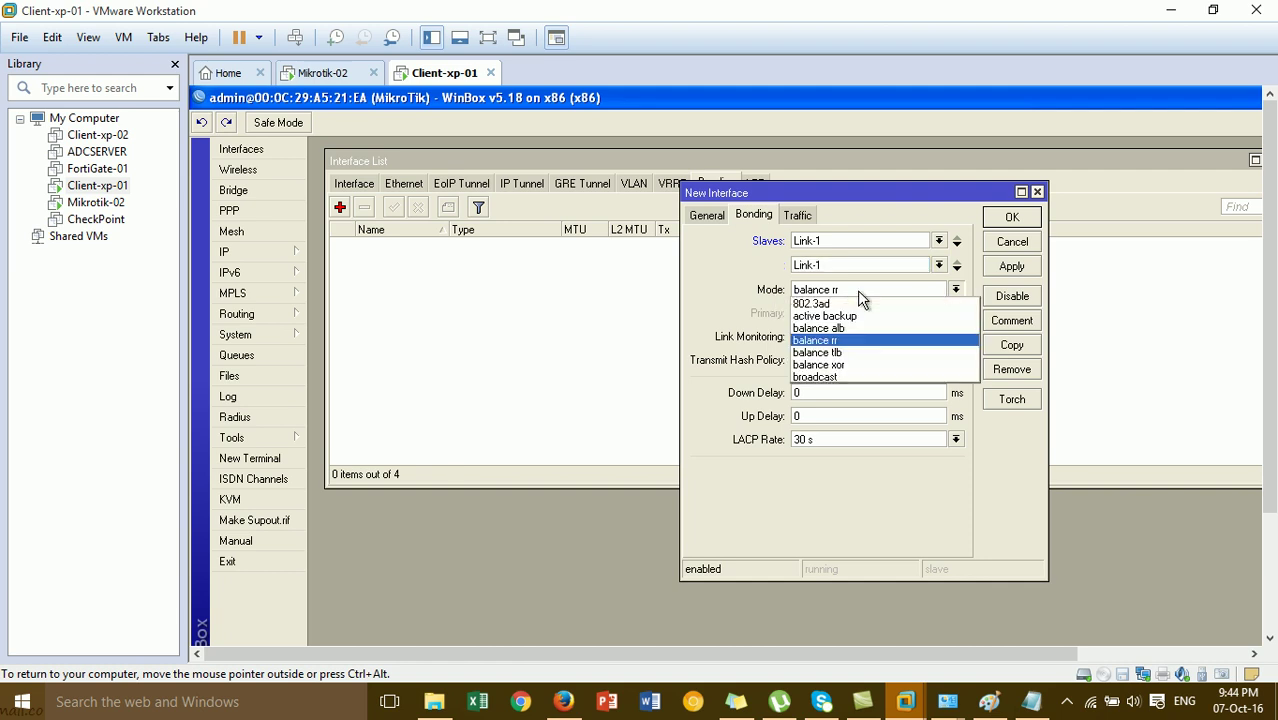
click(860, 316)
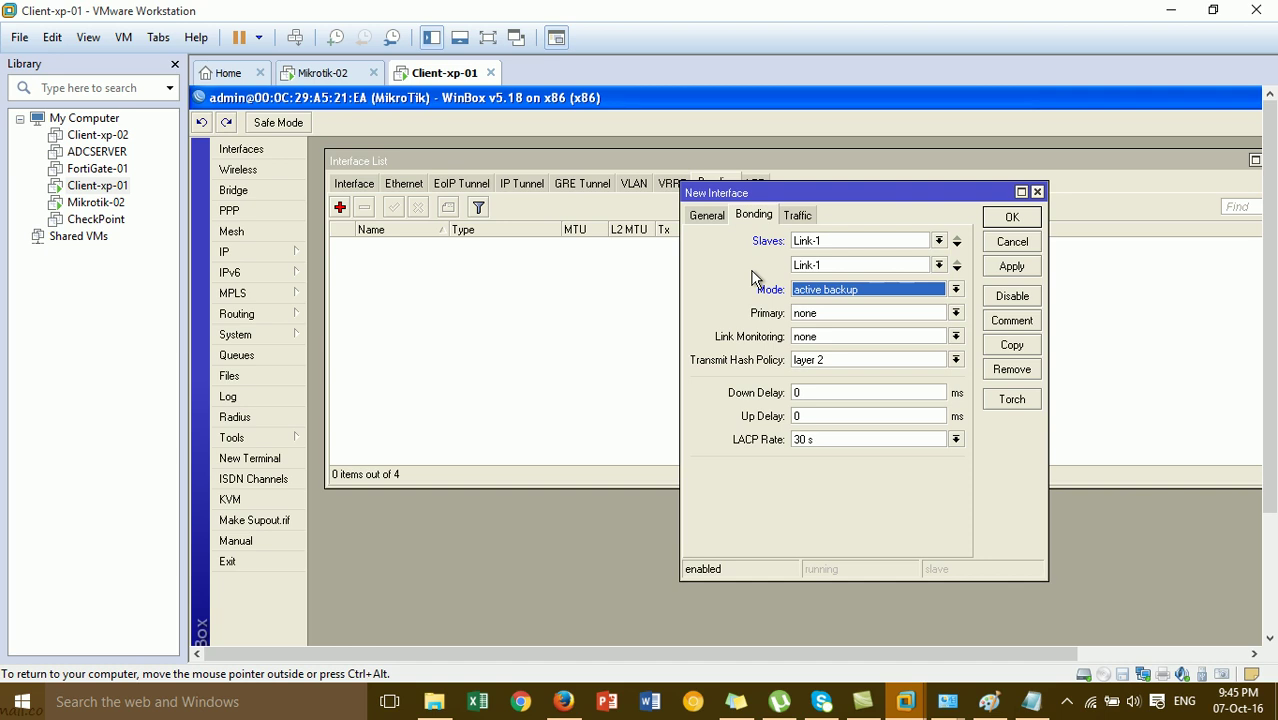
click(1008, 272)
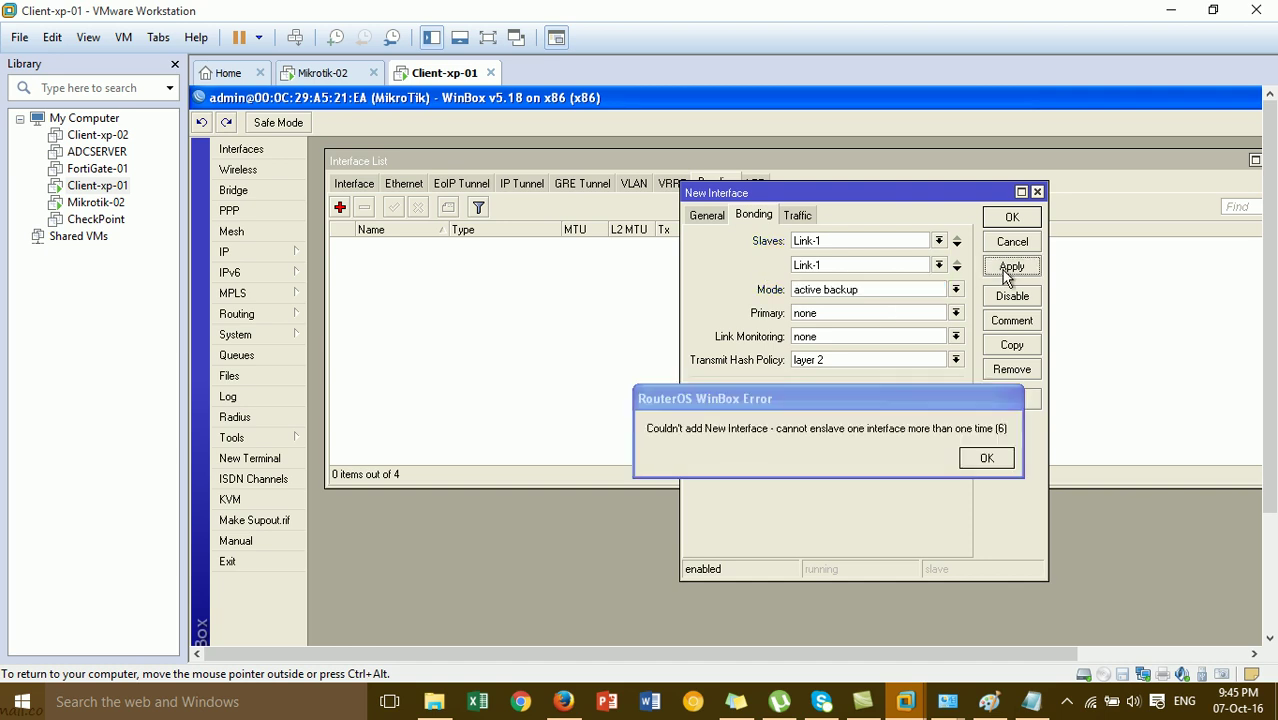
click(988, 457)
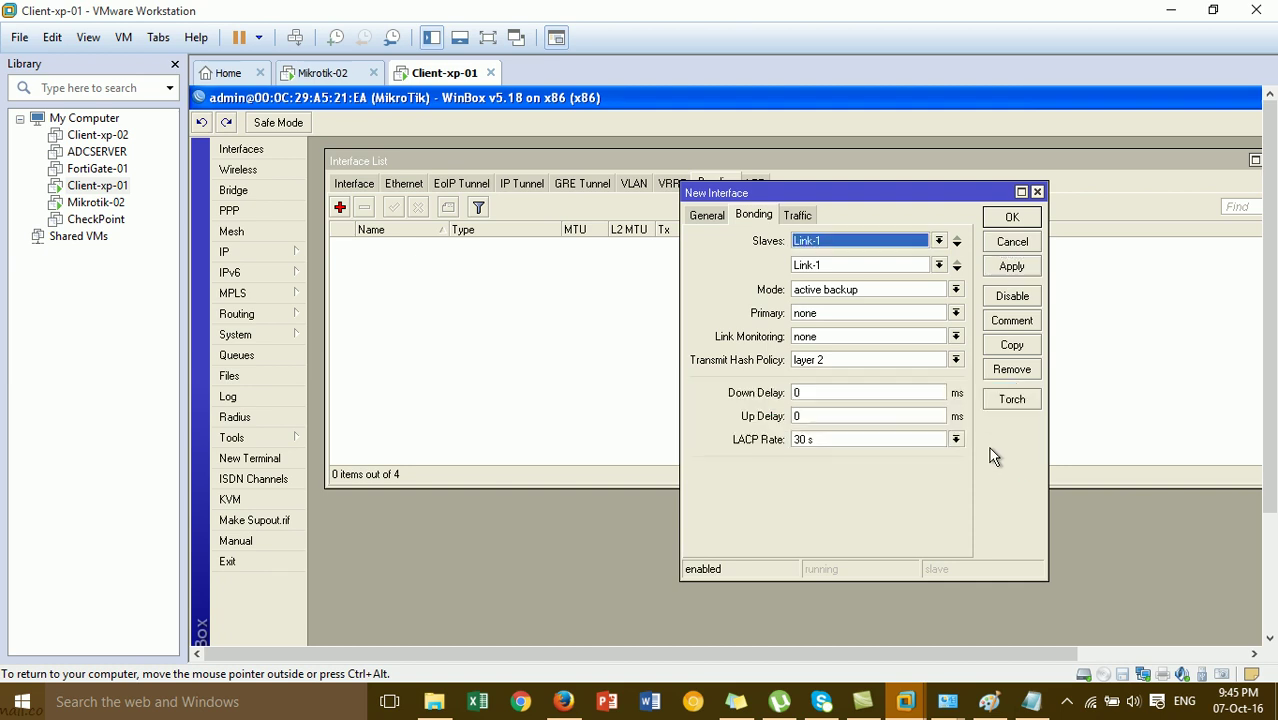
Change the bonding interface's second slave to Link-2, then apply and close its settings.
click(939, 264)
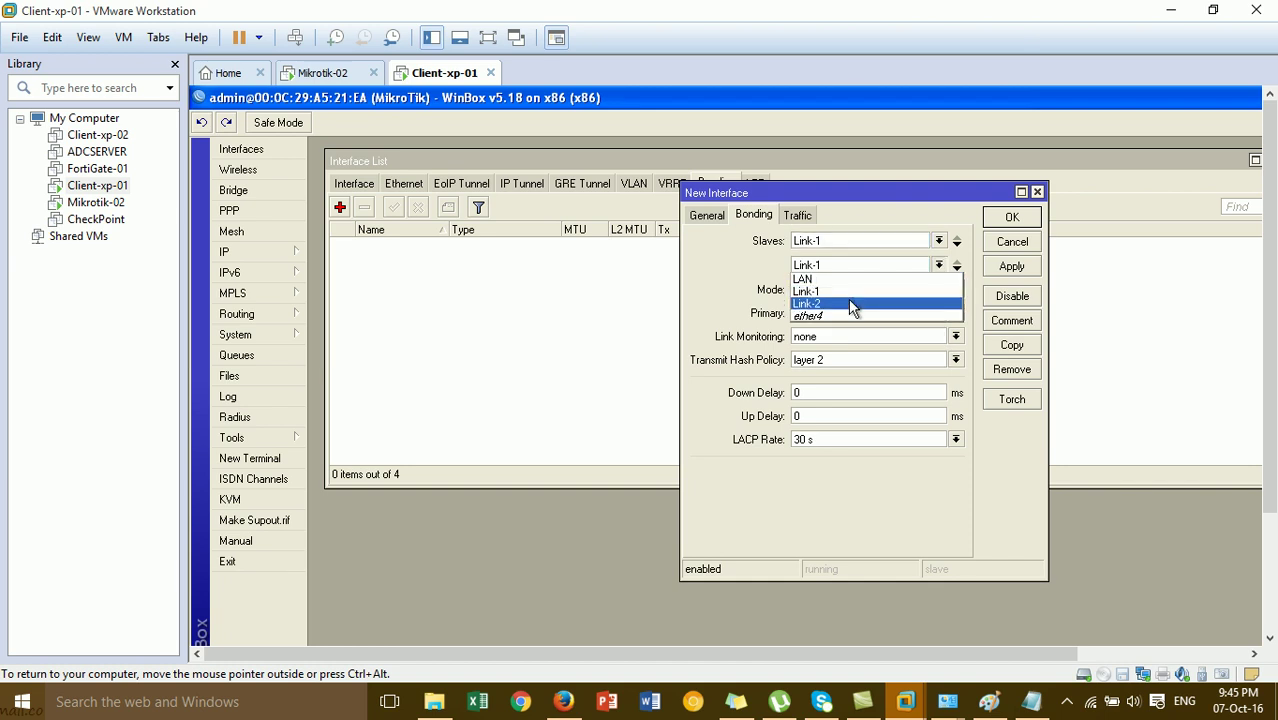
click(848, 302)
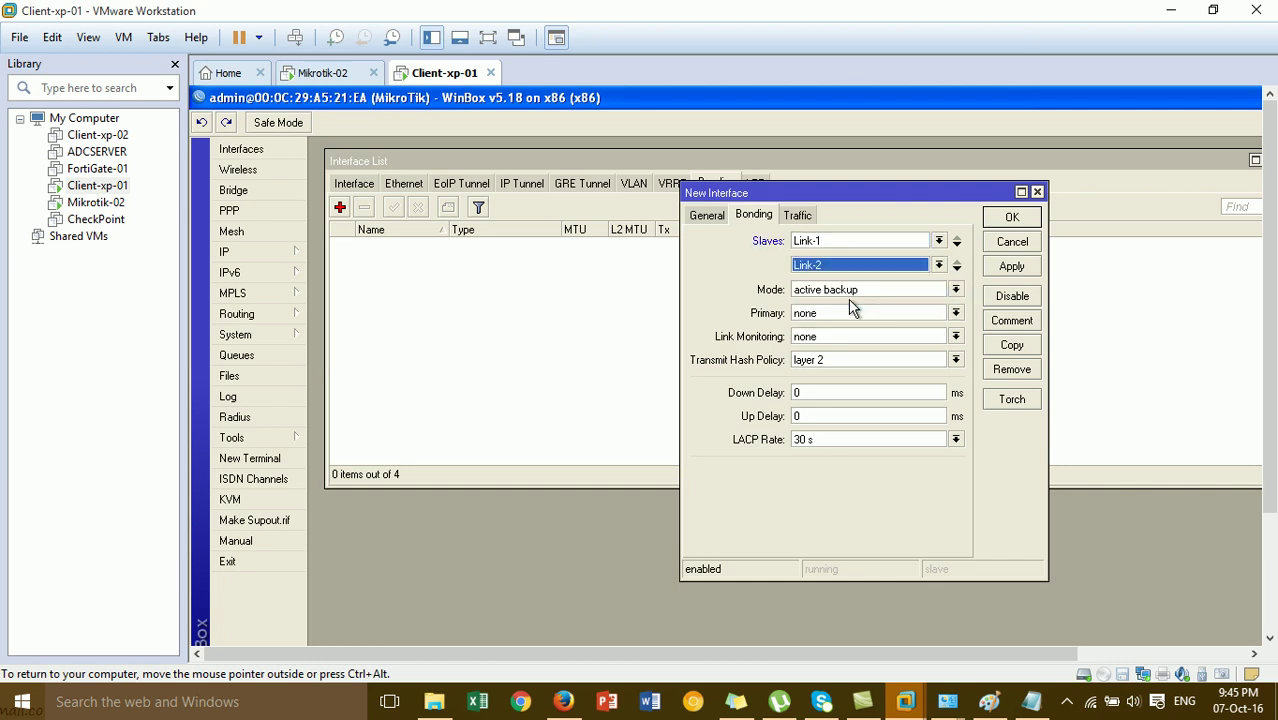
click(1012, 268)
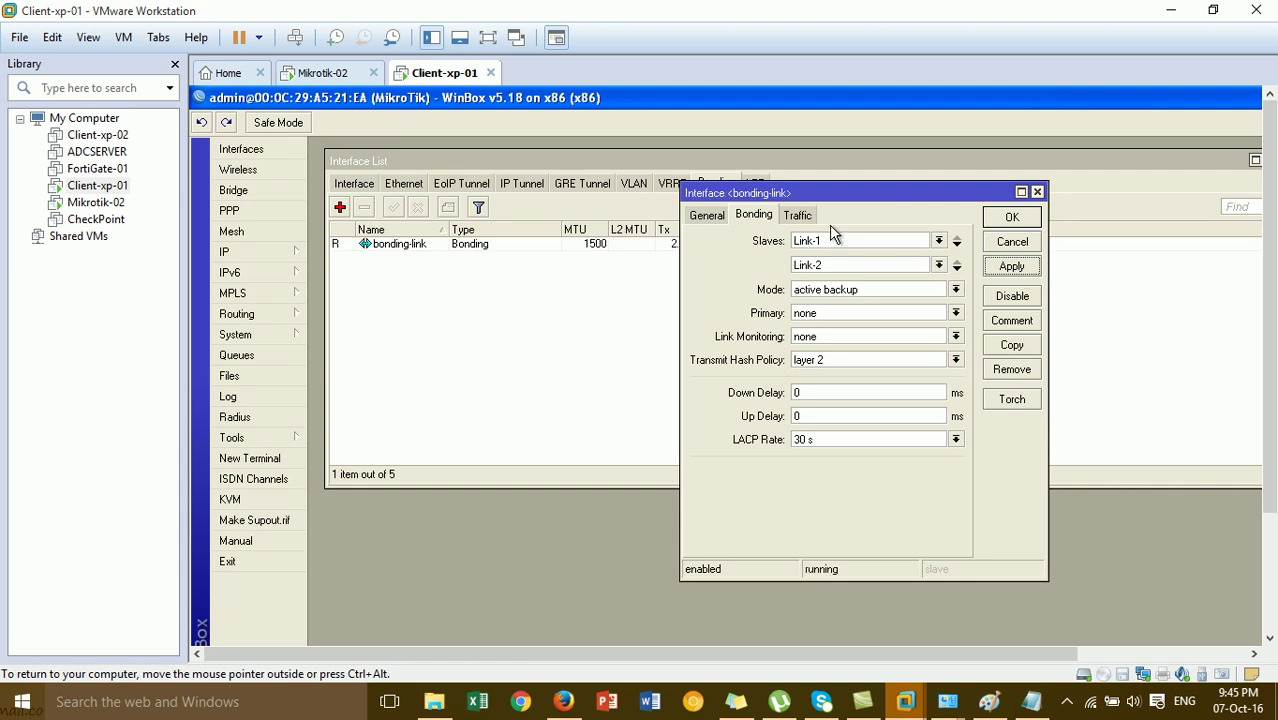
click(1010, 218)
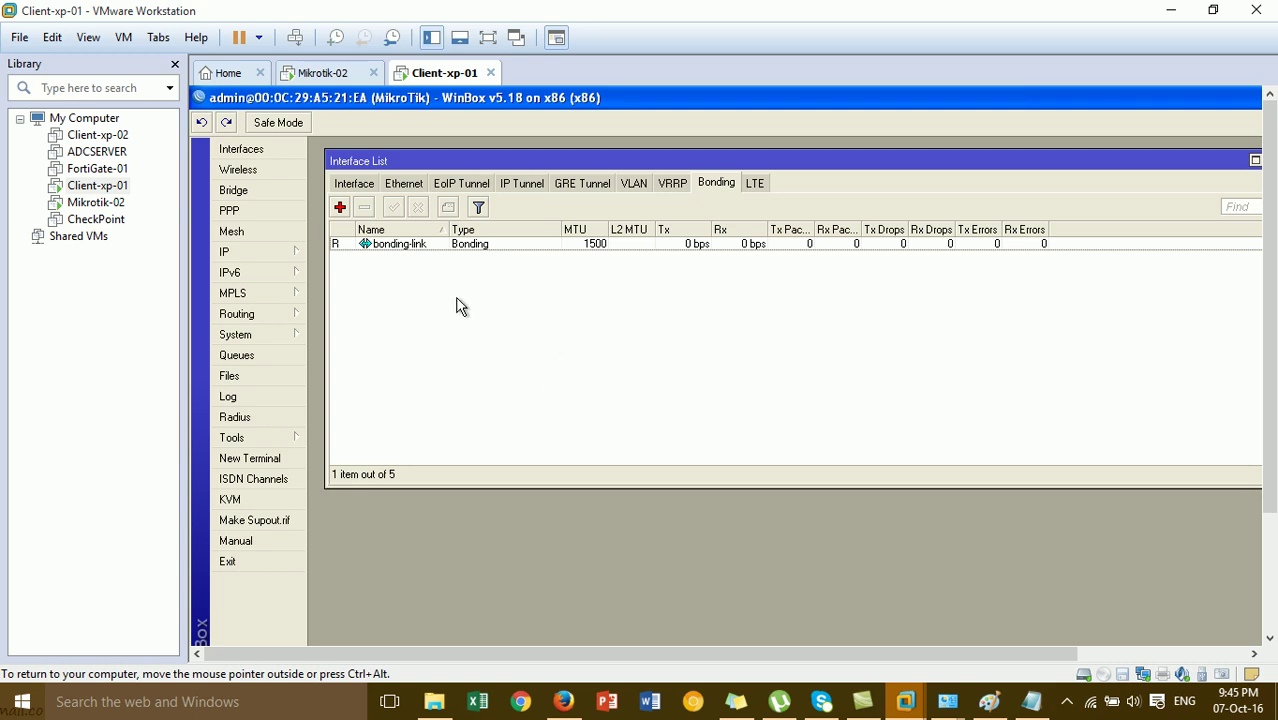
Examine bonding-link in the bonding list and compare it with LAN, Link-1 and Link-2 among all interfaces.
click(405, 250)
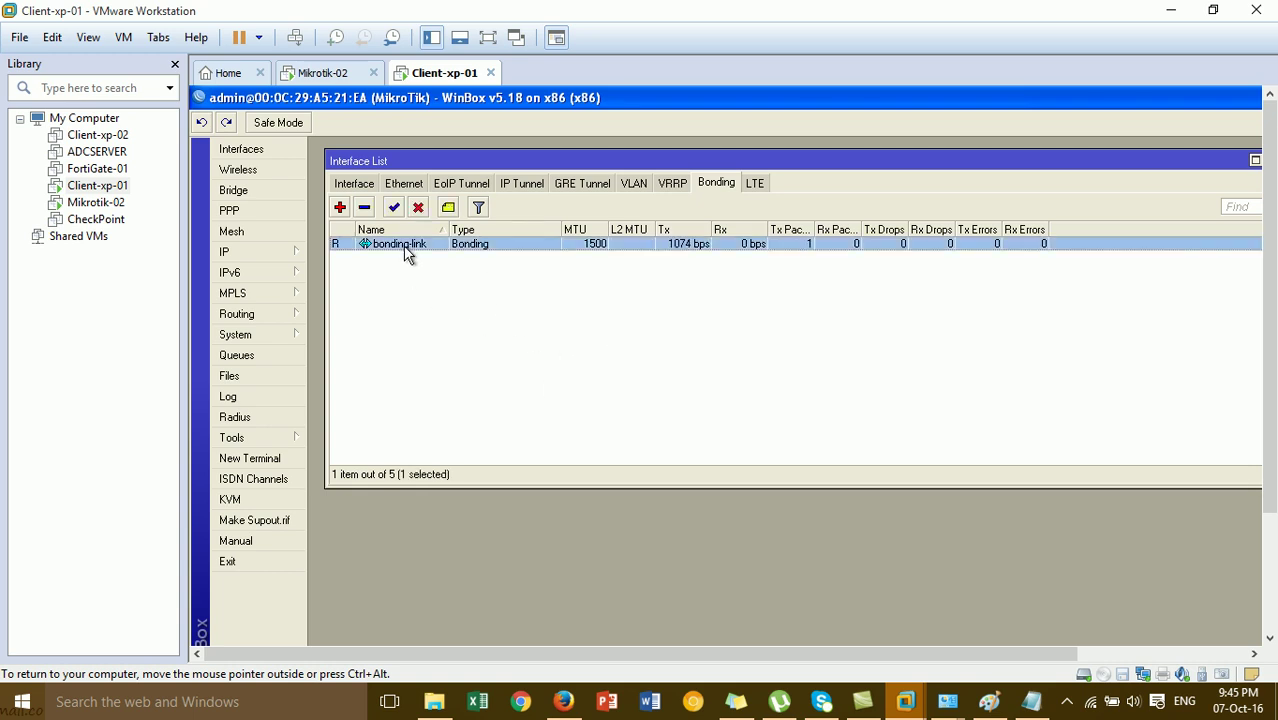
click(366, 184)
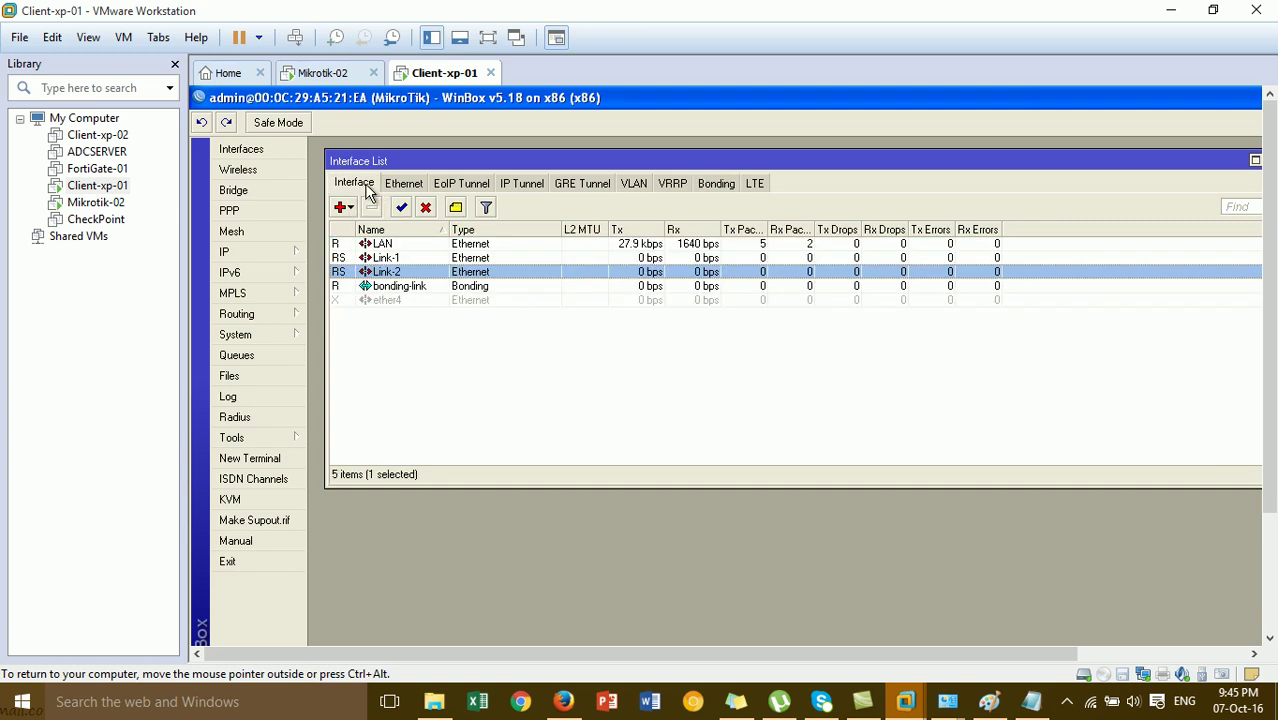
click(396, 289)
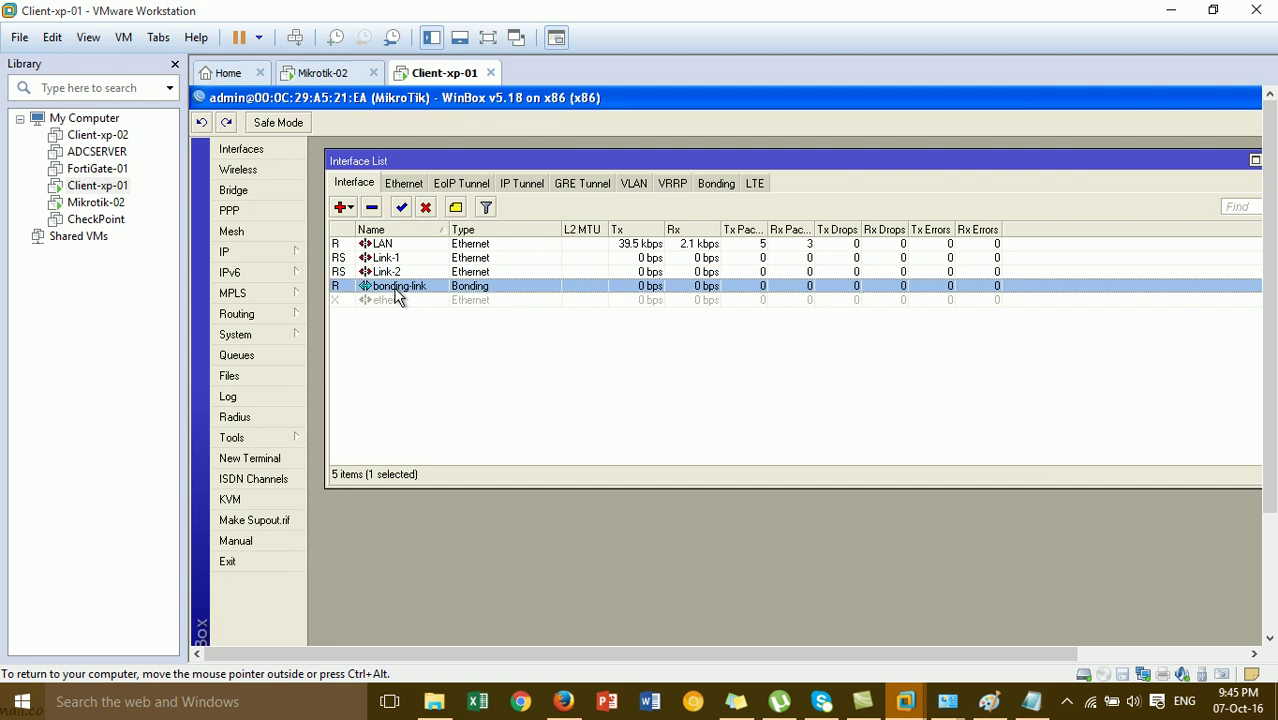
click(397, 259)
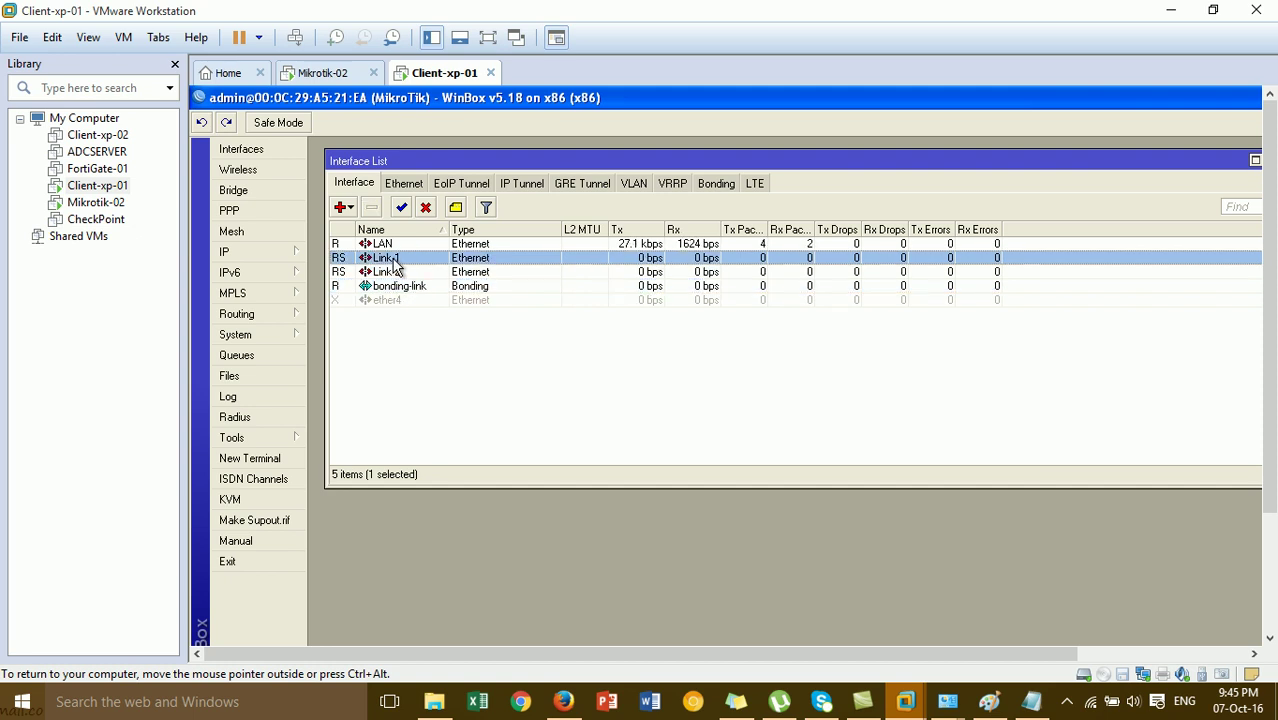
click(399, 272)
click(404, 288)
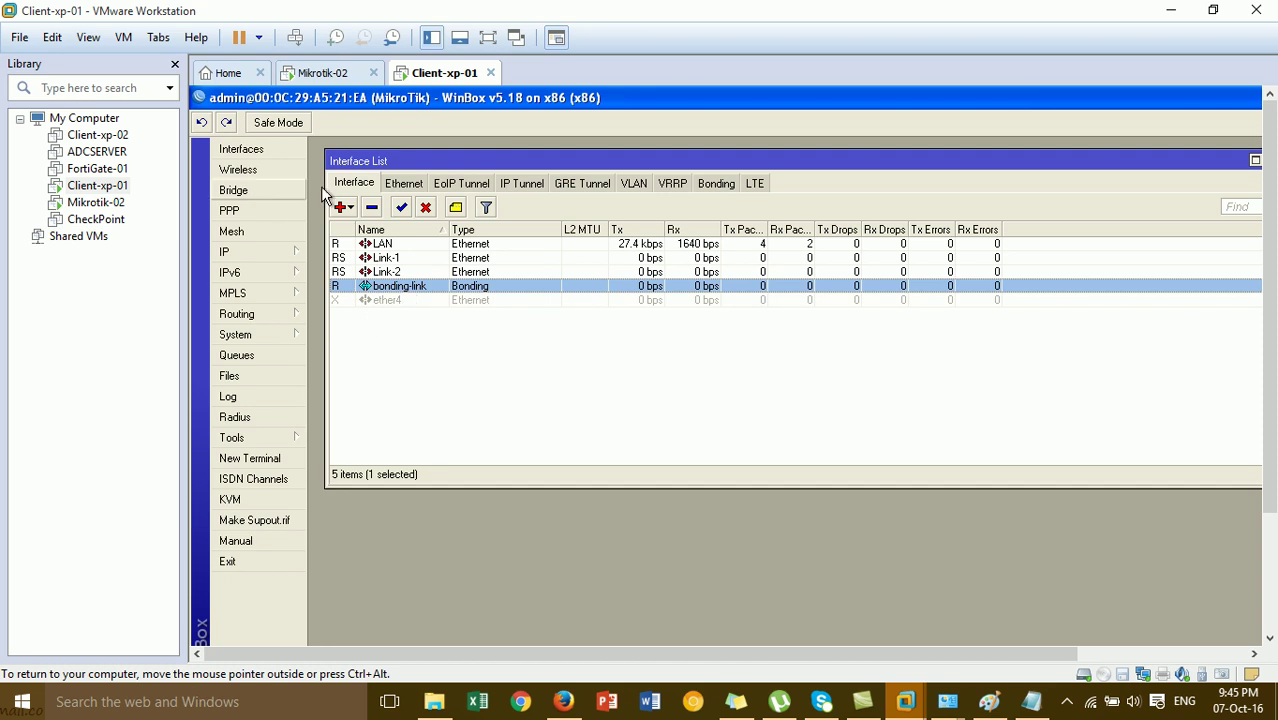
click(410, 249)
click(413, 258)
click(416, 272)
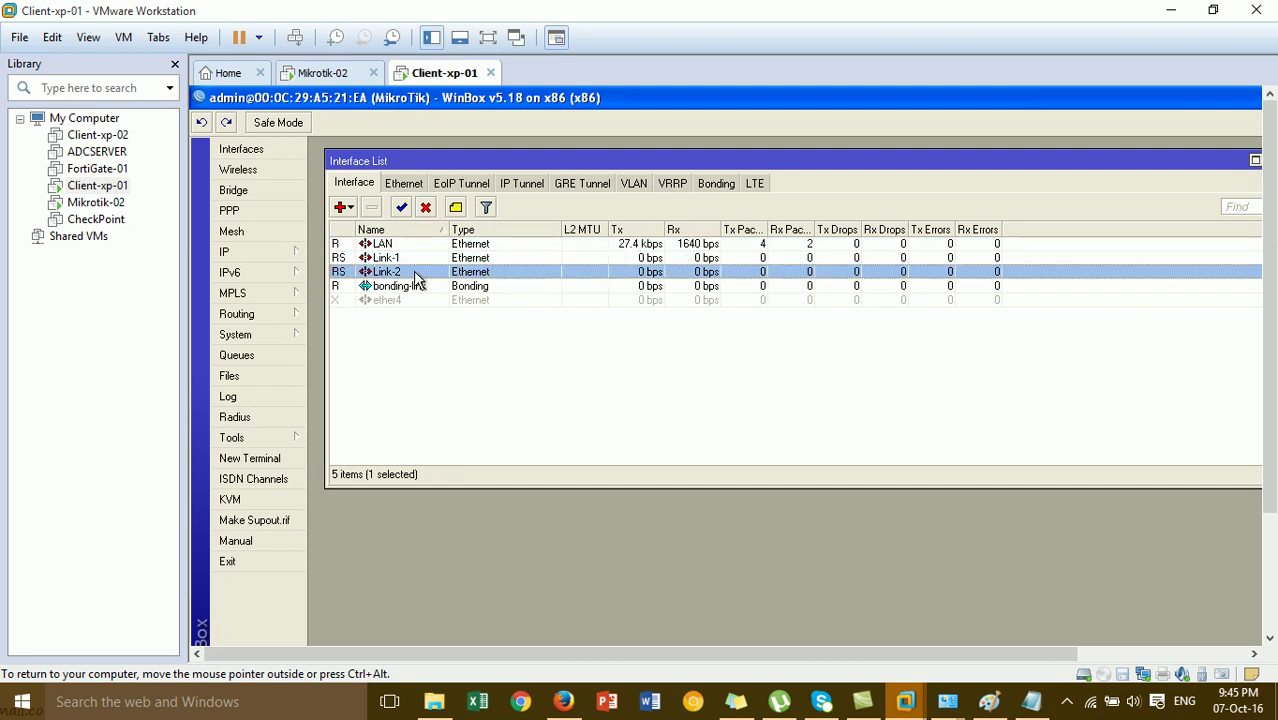
click(418, 286)
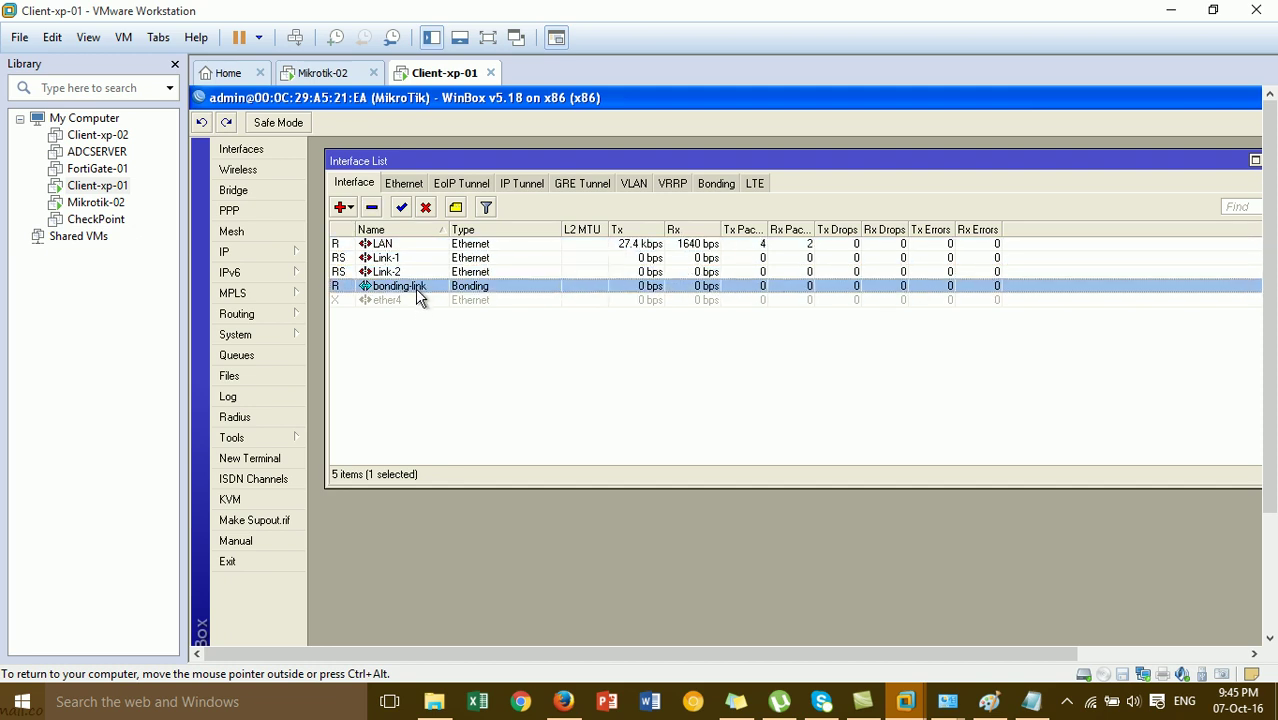
Remove the default configuration address 192.168.88.1 on LAN from the router's IP address list.
click(278, 251)
click(345, 297)
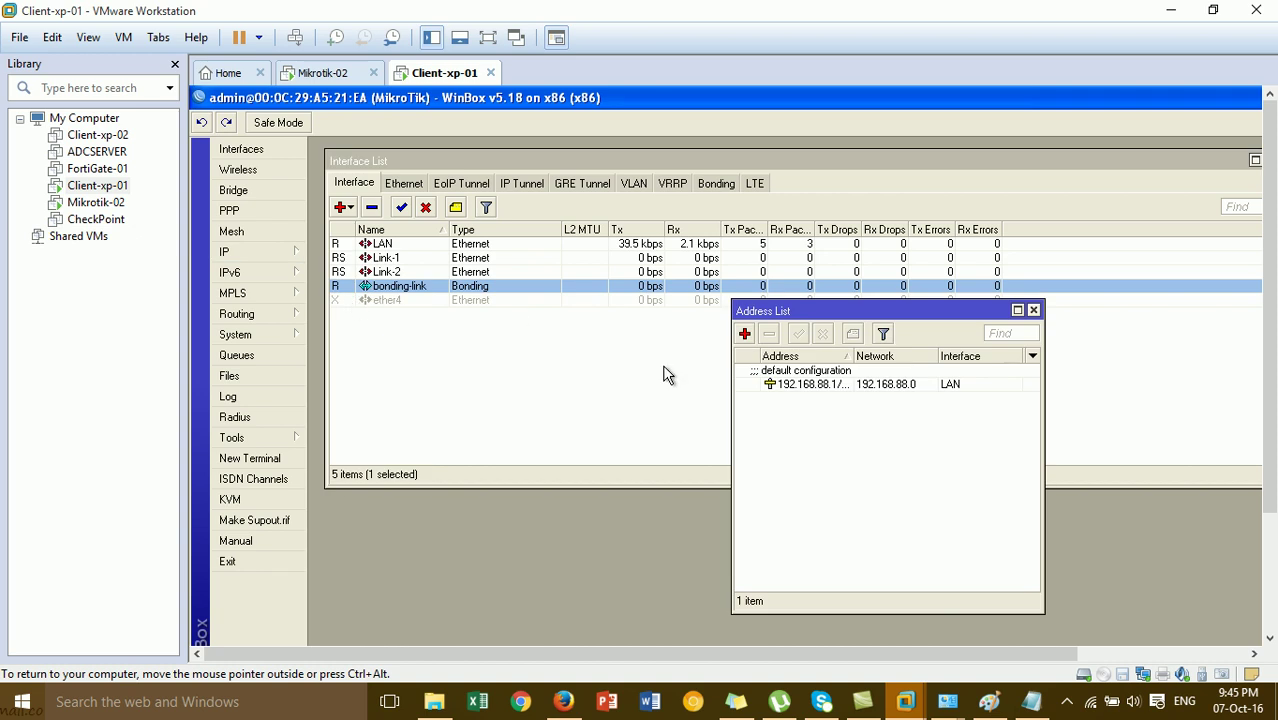
click(842, 386)
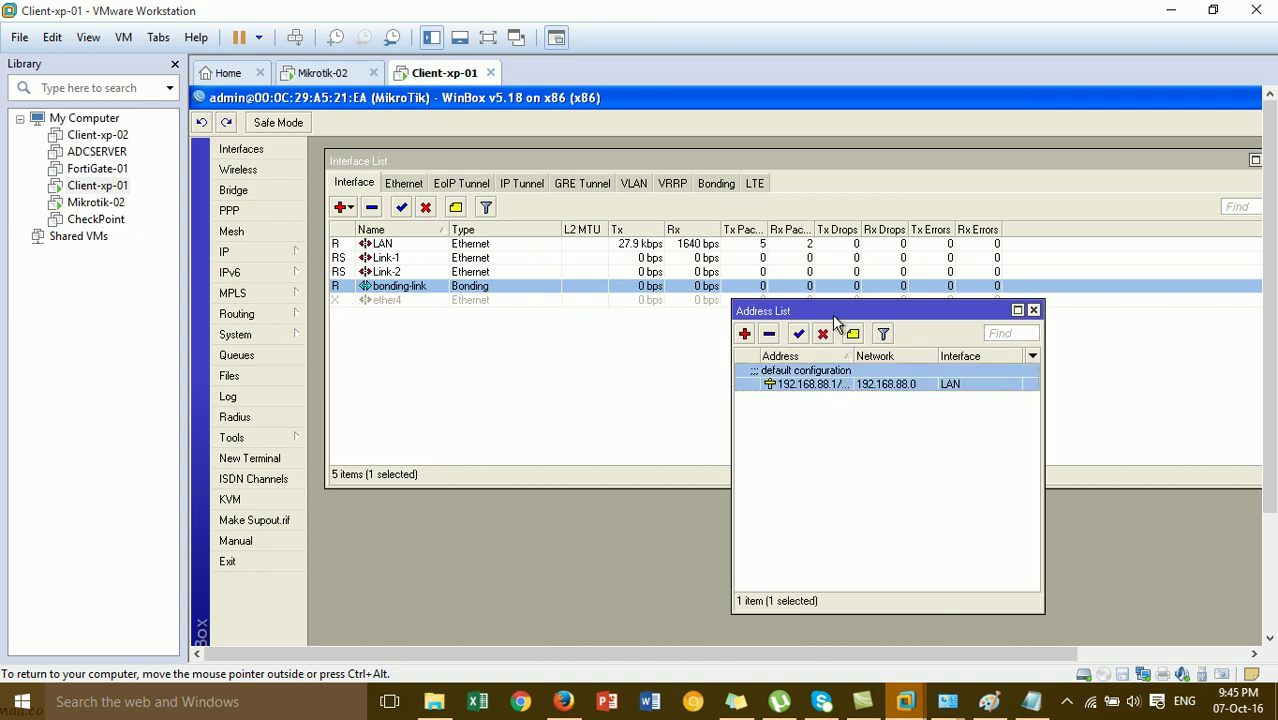
drag(834, 316, 787, 218)
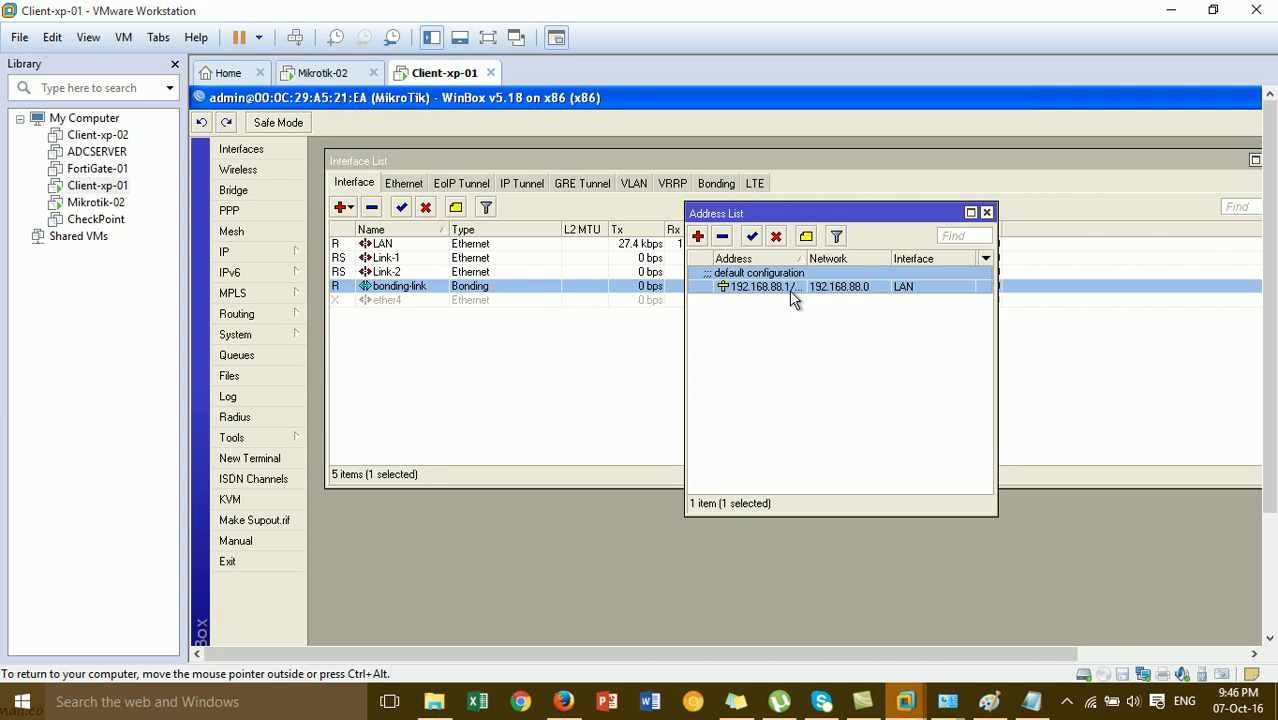
click(722, 236)
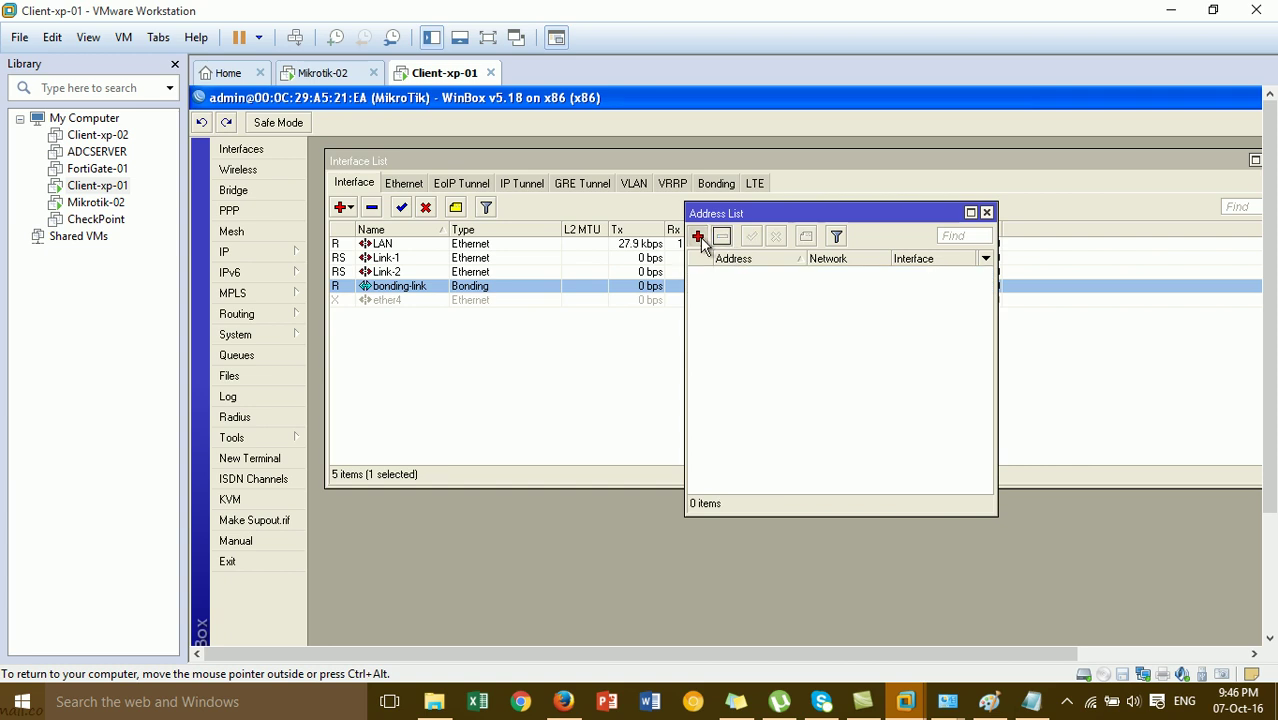
Add the IP address 192.168.10.1/24 to the LAN interface.
click(698, 236)
drag(846, 358, 802, 322)
text(192.168.10.1/24)
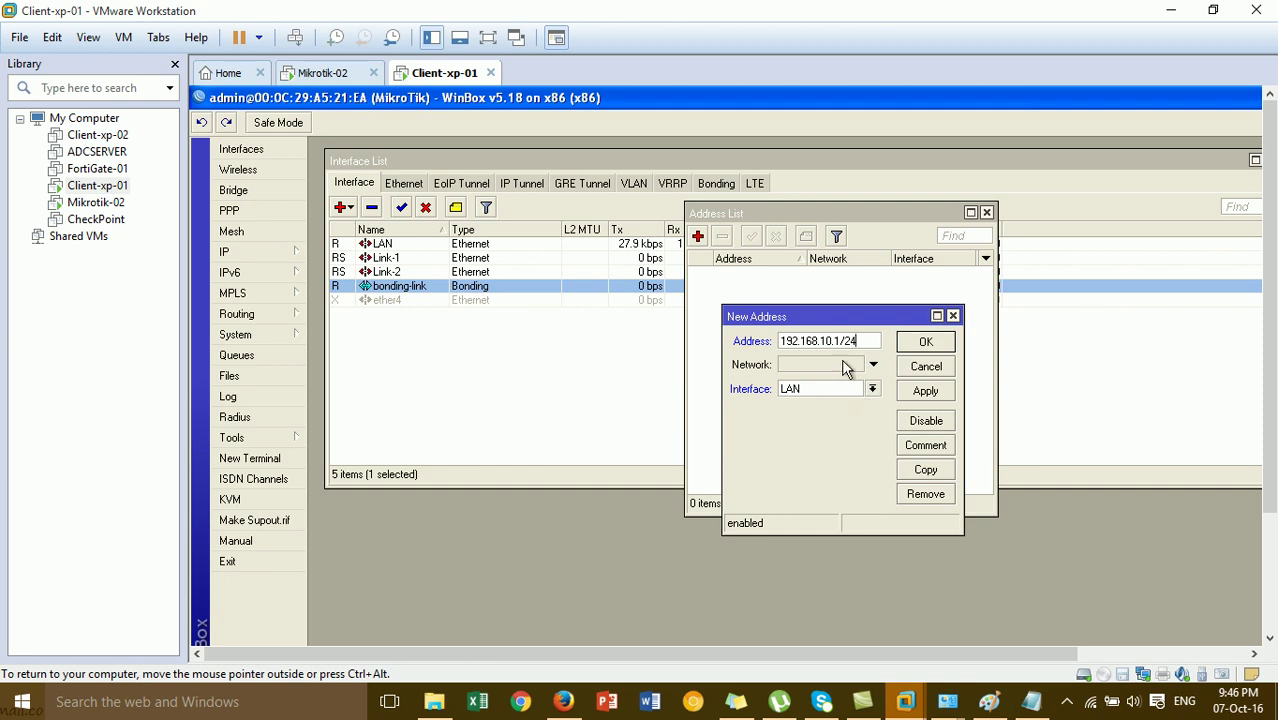
drag(864, 340, 790, 341)
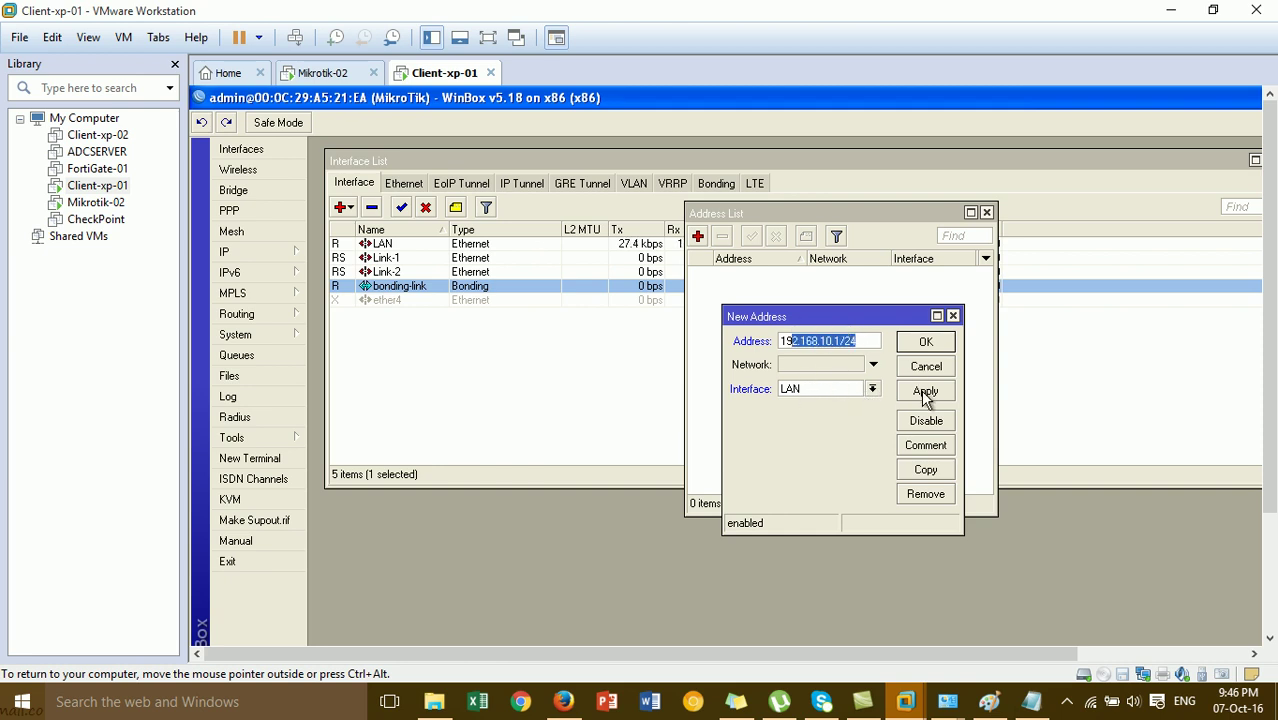
click(925, 393)
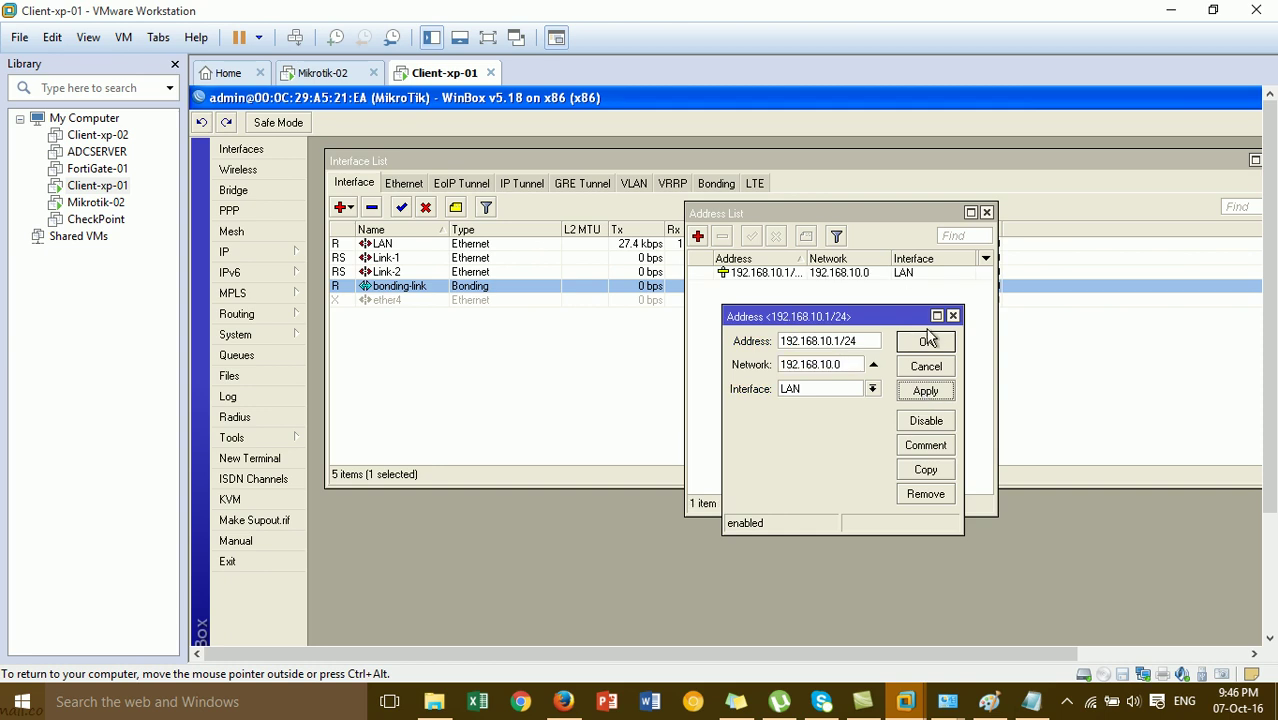
click(927, 342)
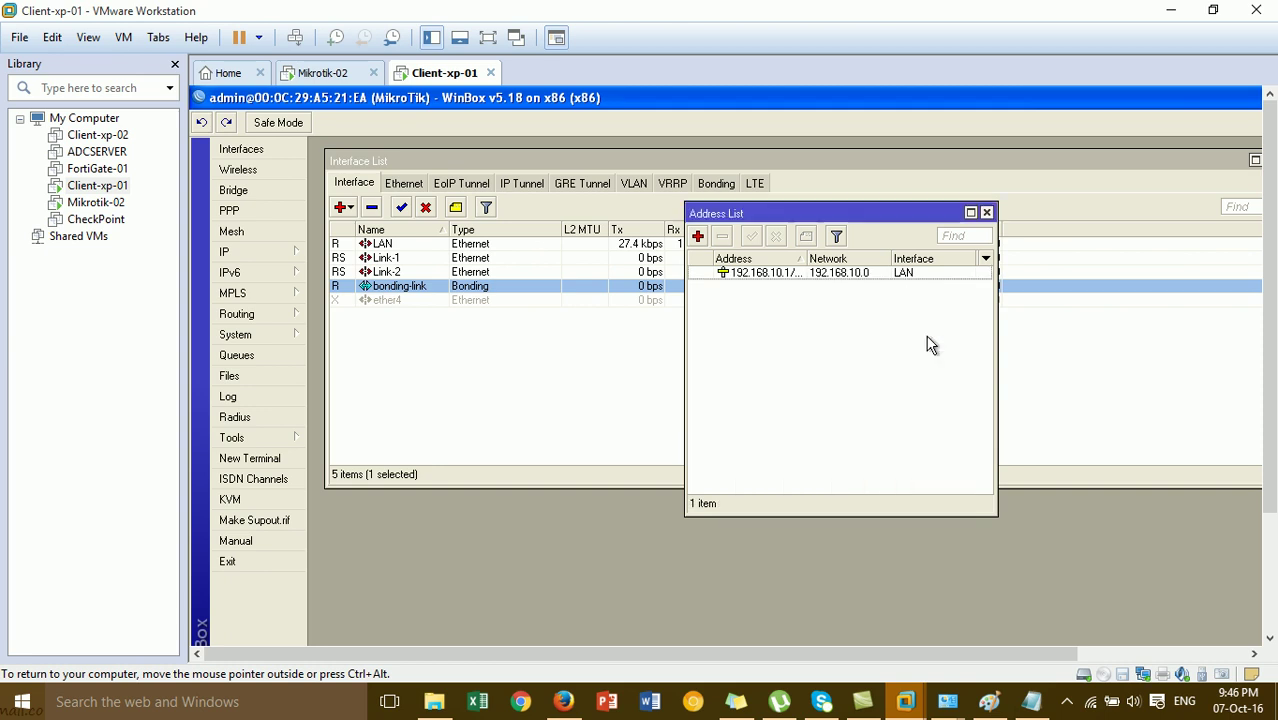
Add the IP address 192.168.137.2/24 to the bonding-link interface.
click(698, 237)
text(192.168.137.2)
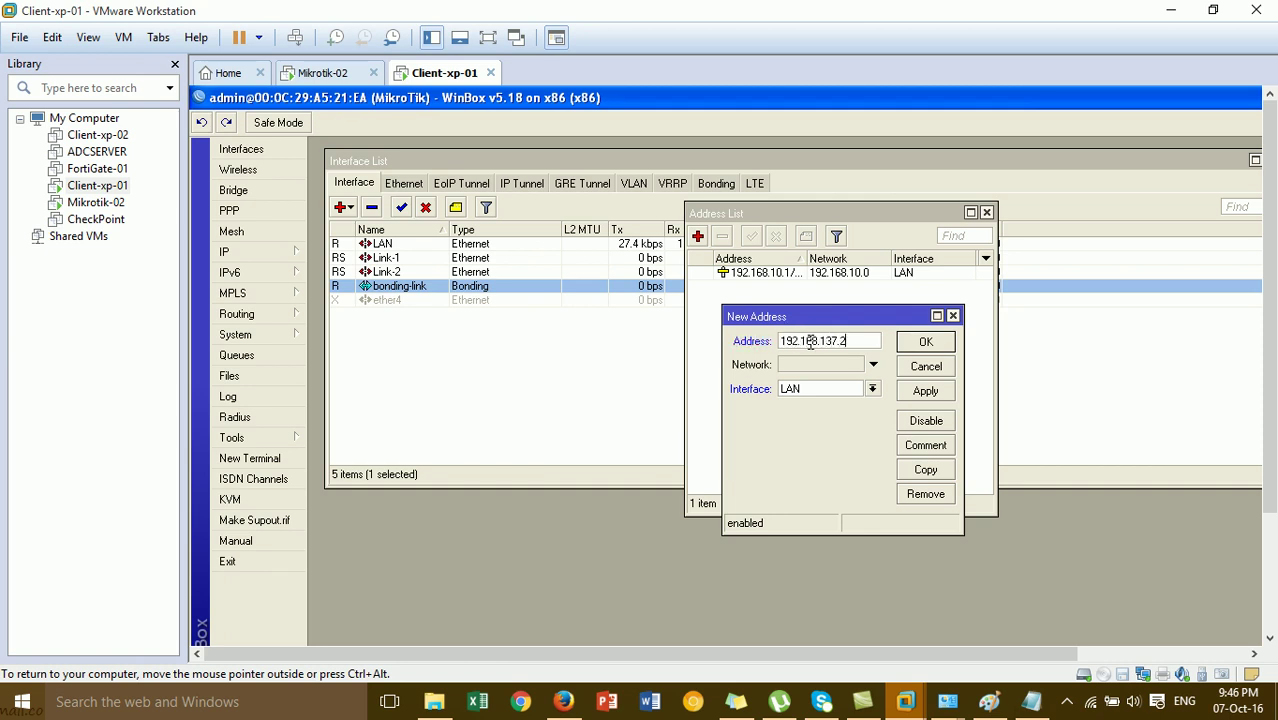
text(/24)
click(872, 390)
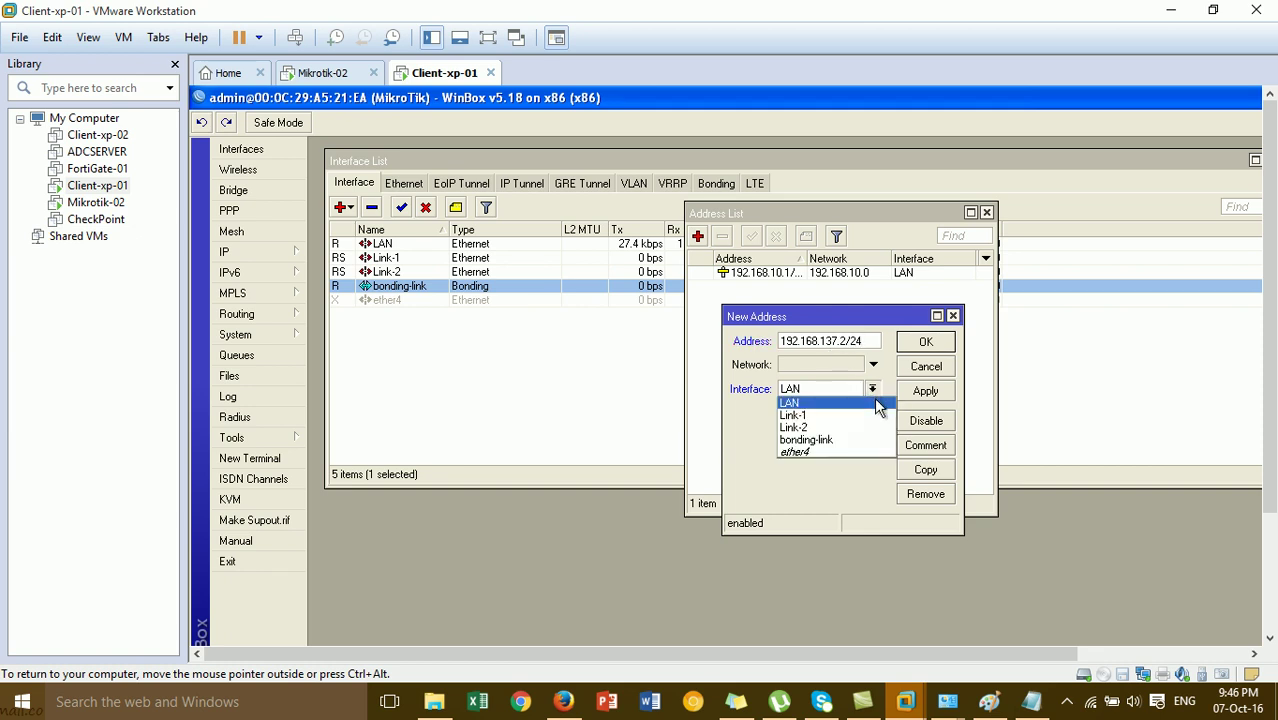
click(842, 441)
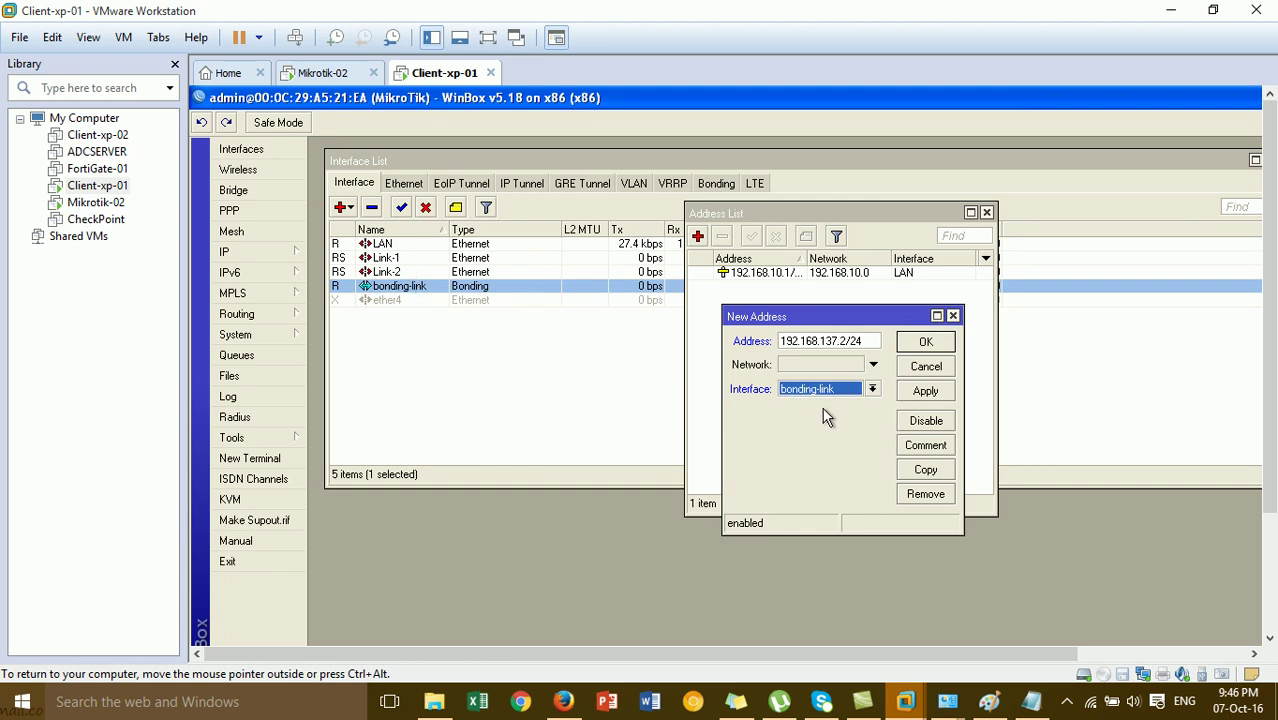
click(918, 389)
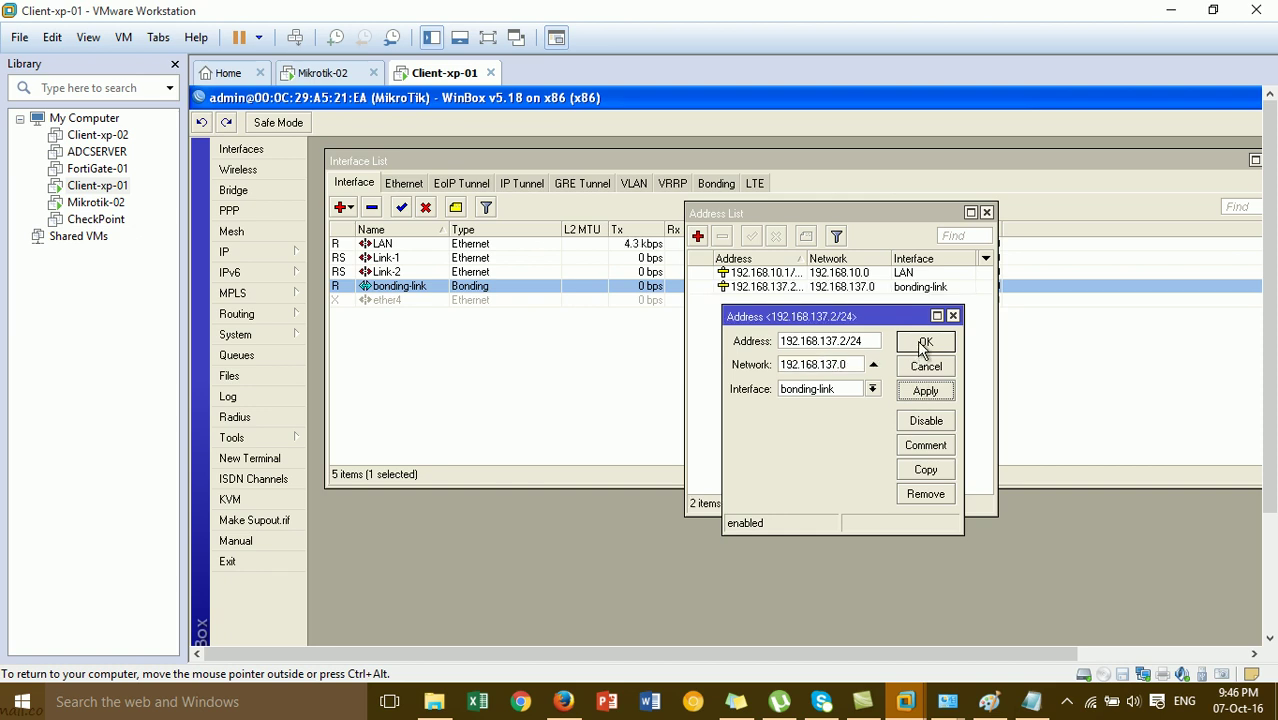
click(924, 343)
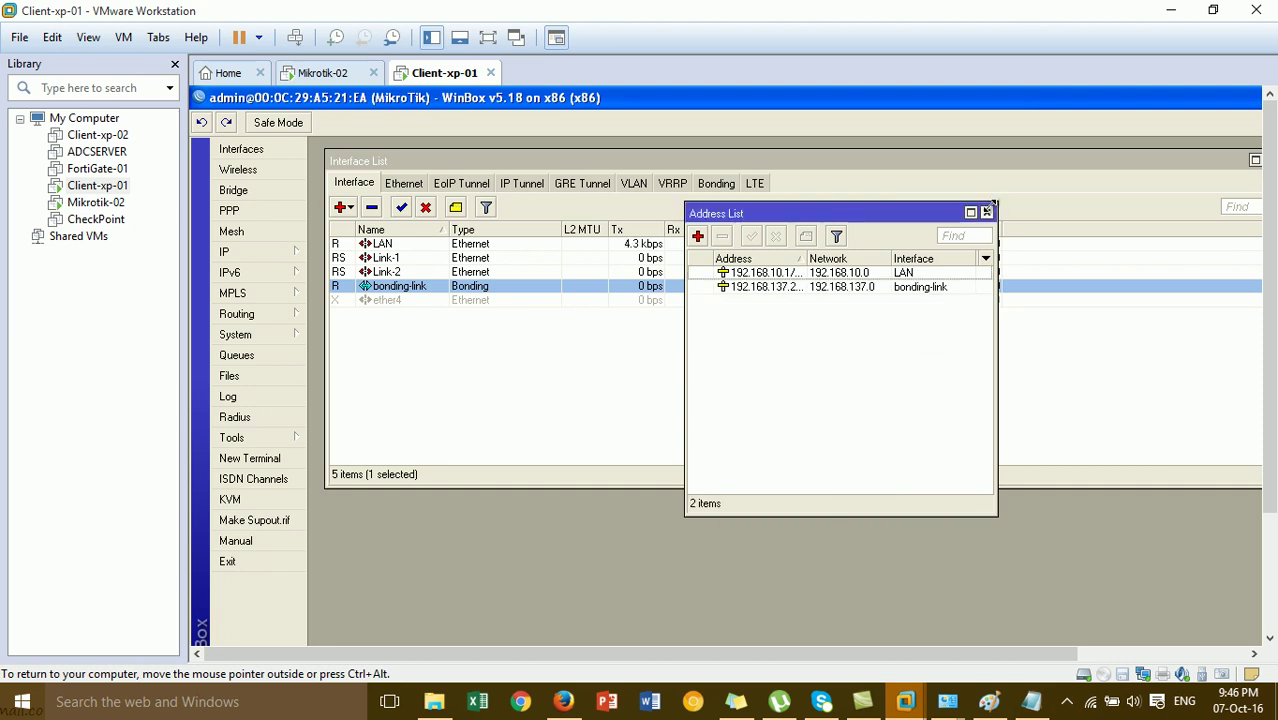
click(987, 212)
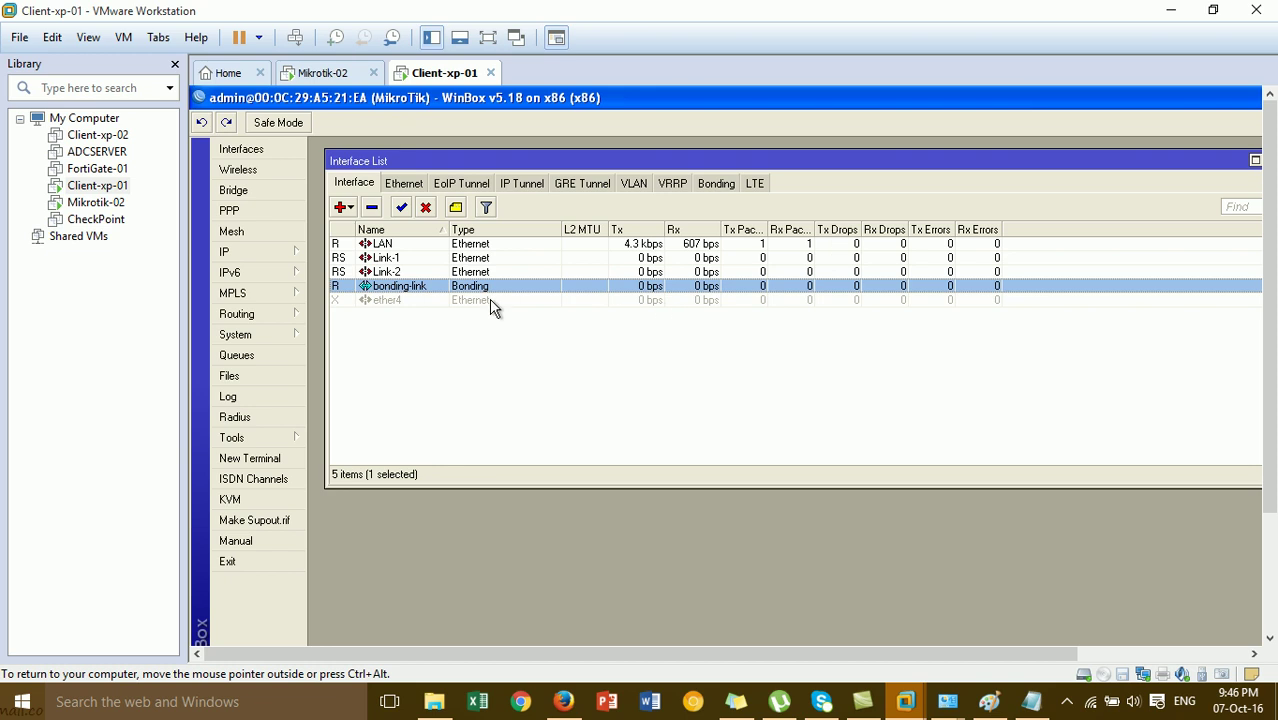
click(262, 254)
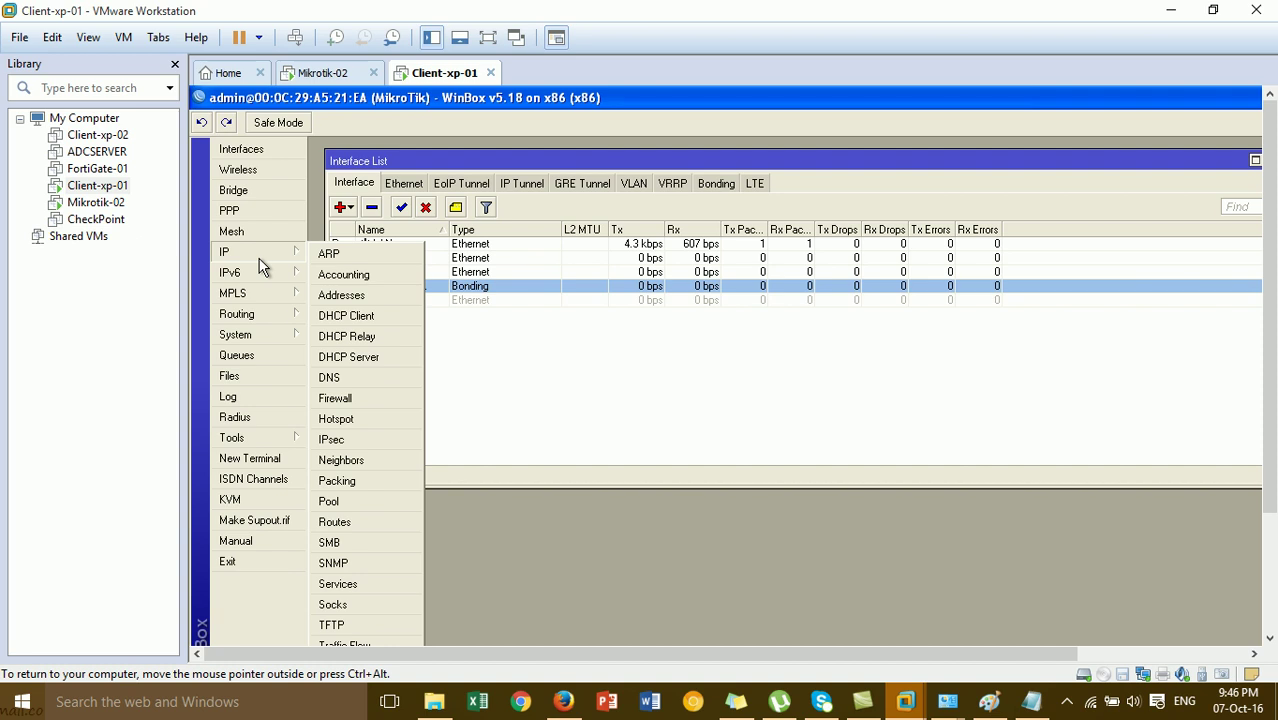
click(370, 358)
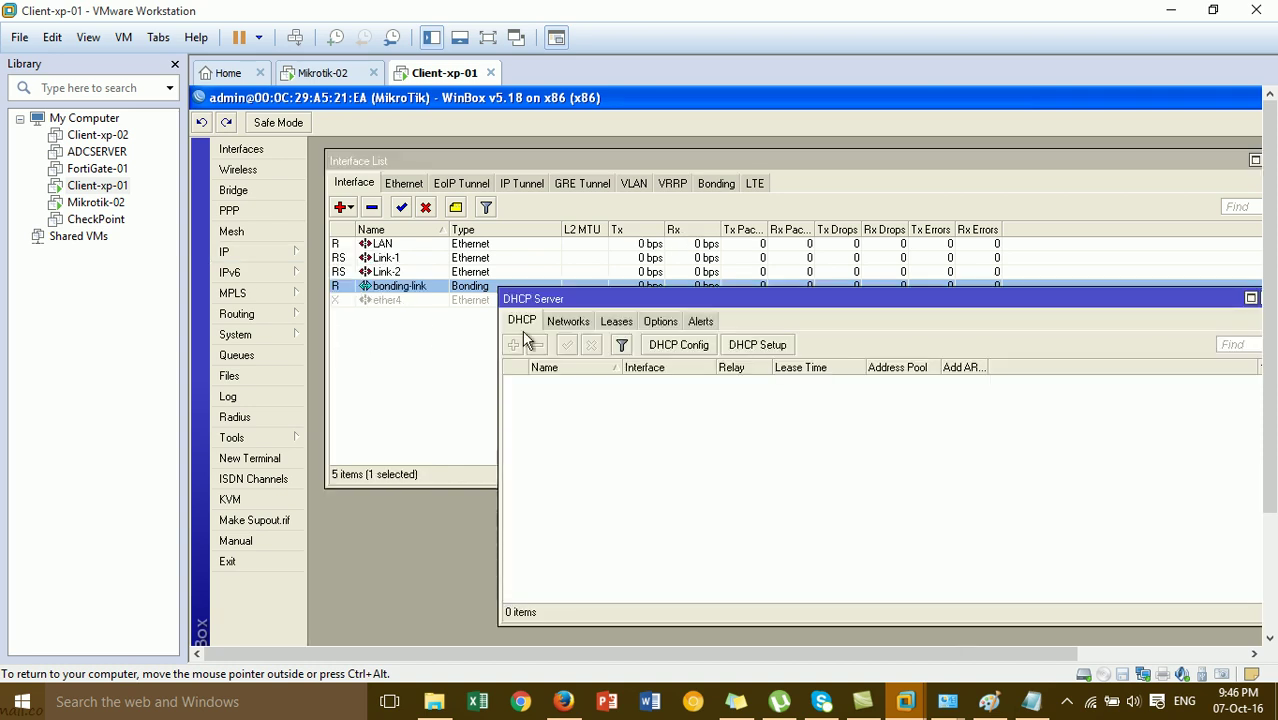
drag(647, 305, 631, 161)
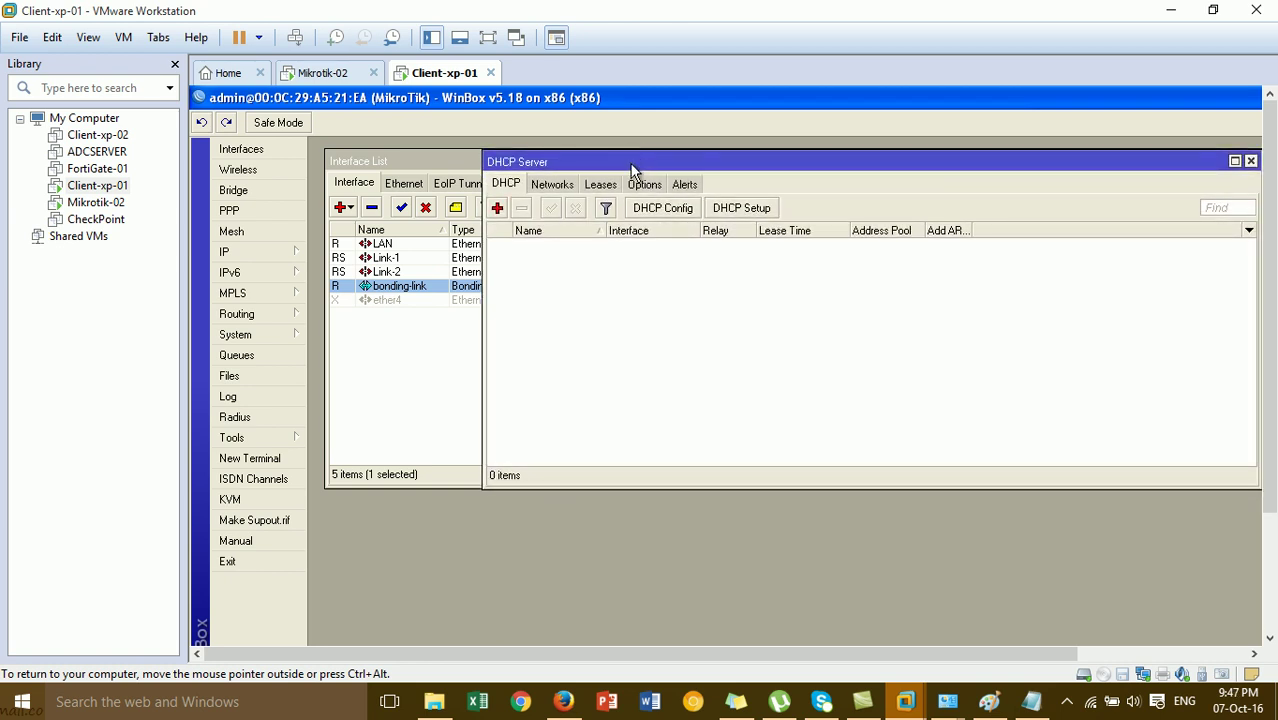
click(757, 211)
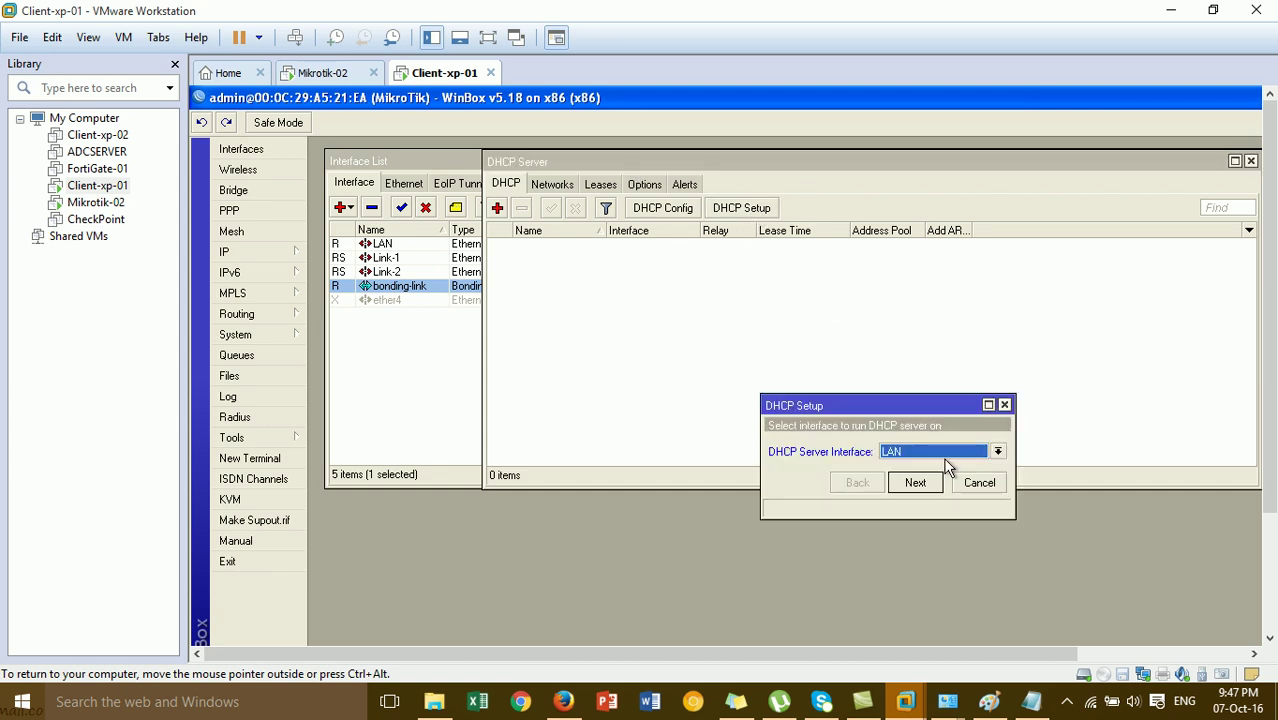
drag(907, 410, 843, 341)
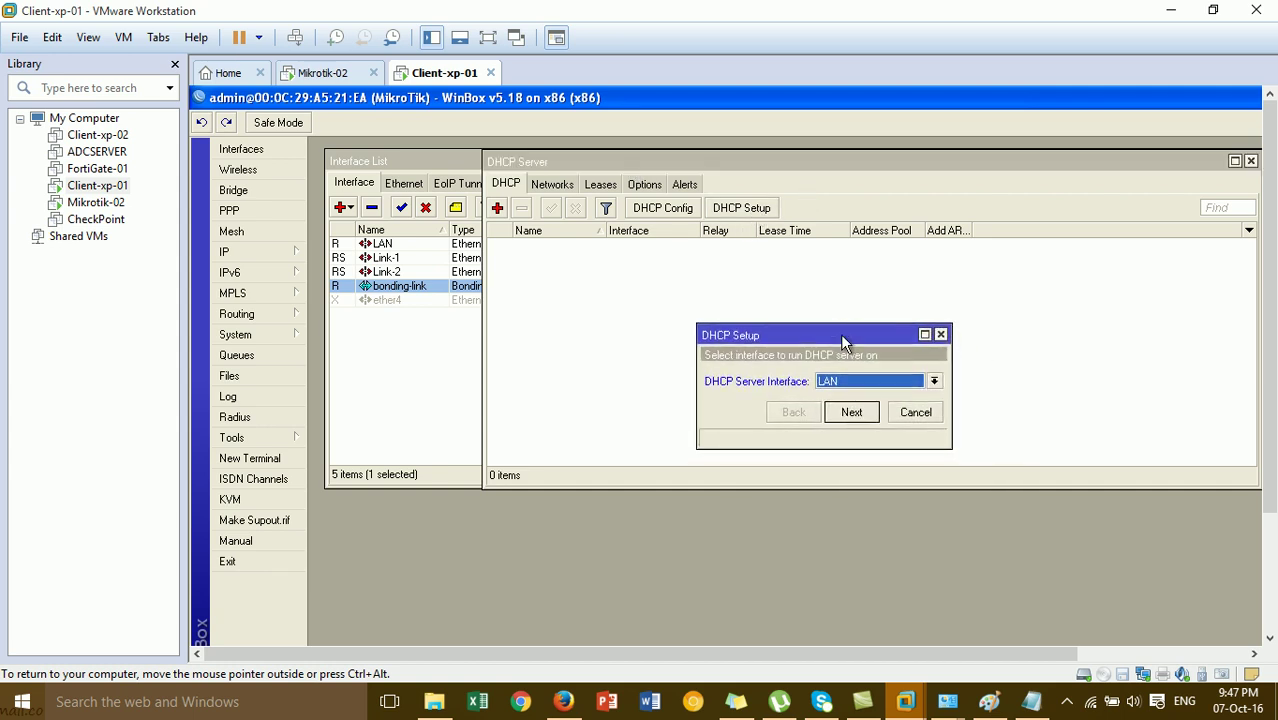
click(849, 414)
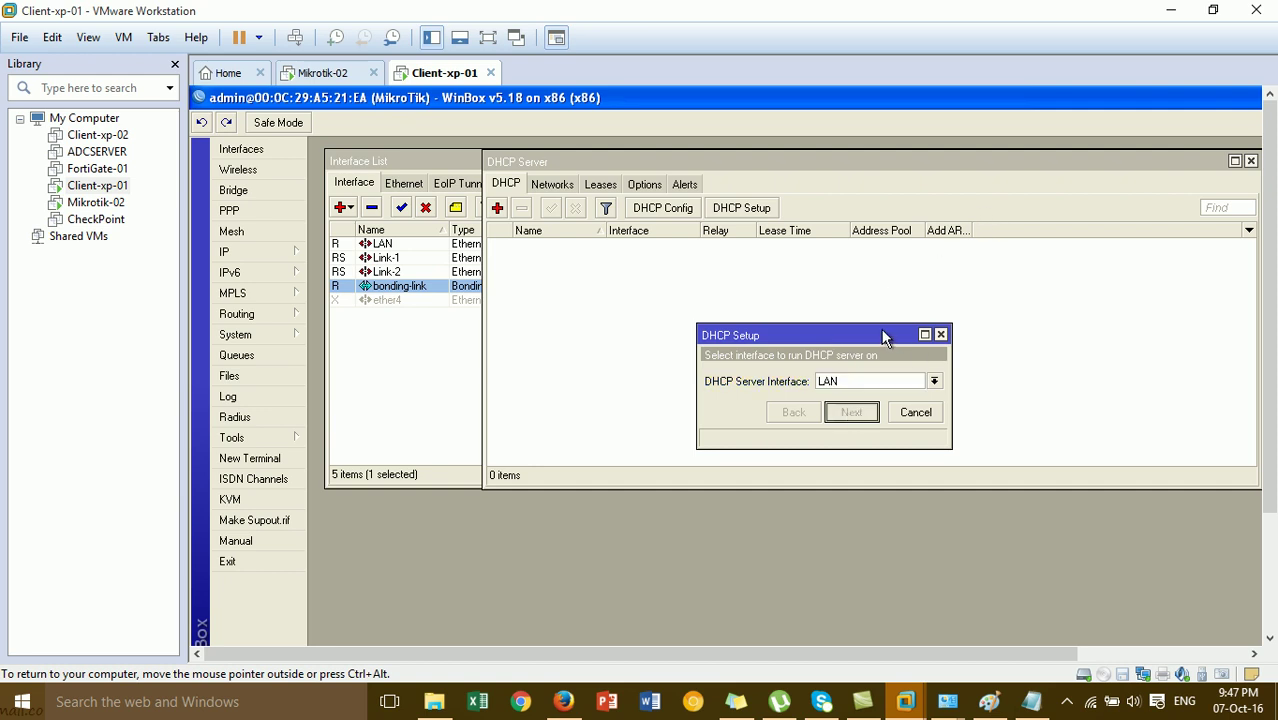
drag(881, 328, 799, 269)
click(859, 276)
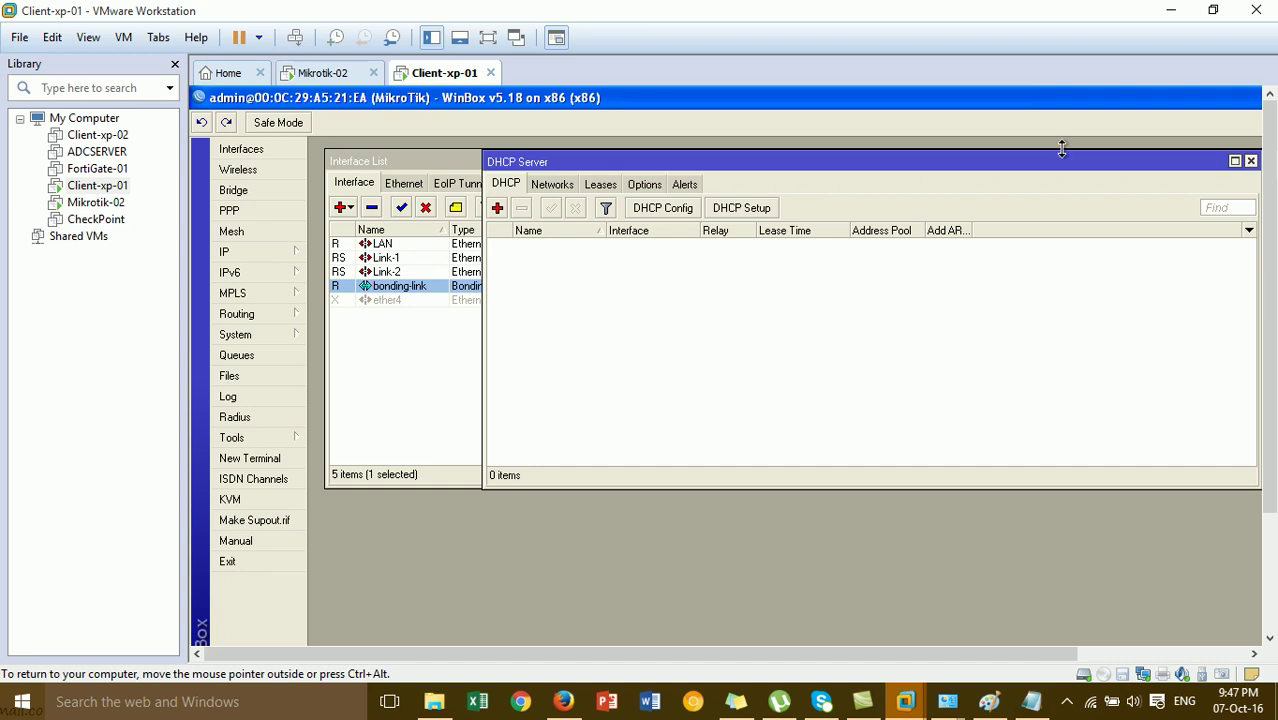
drag(1065, 160, 965, 158)
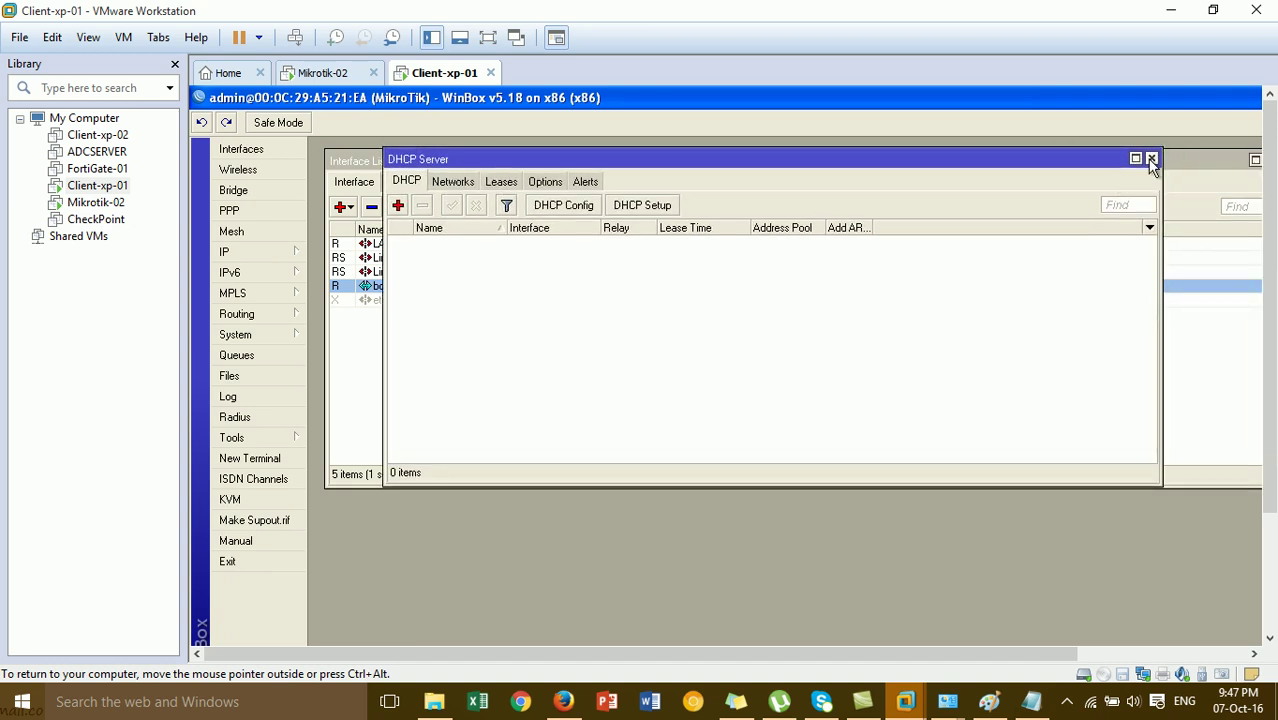
click(1150, 158)
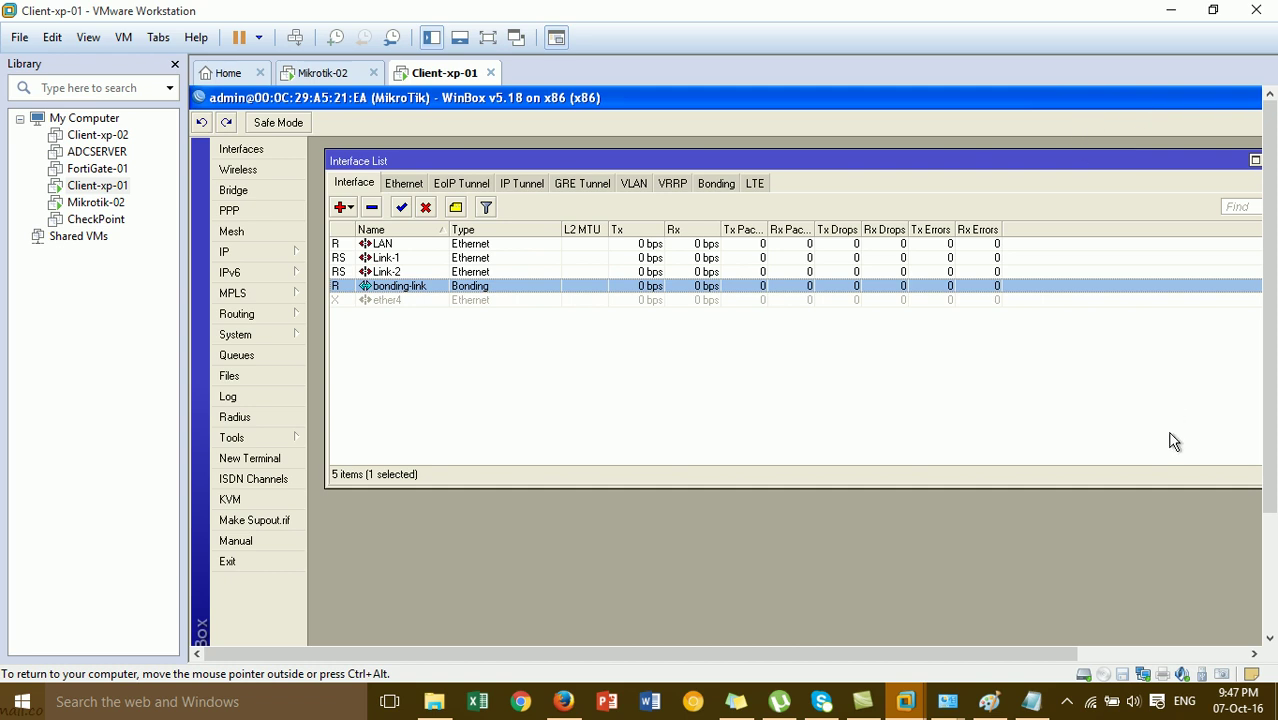
Leave the current WinBox session and reconnect to the discovered MikroTik neighbor by its MAC address as admin.
click(1255, 160)
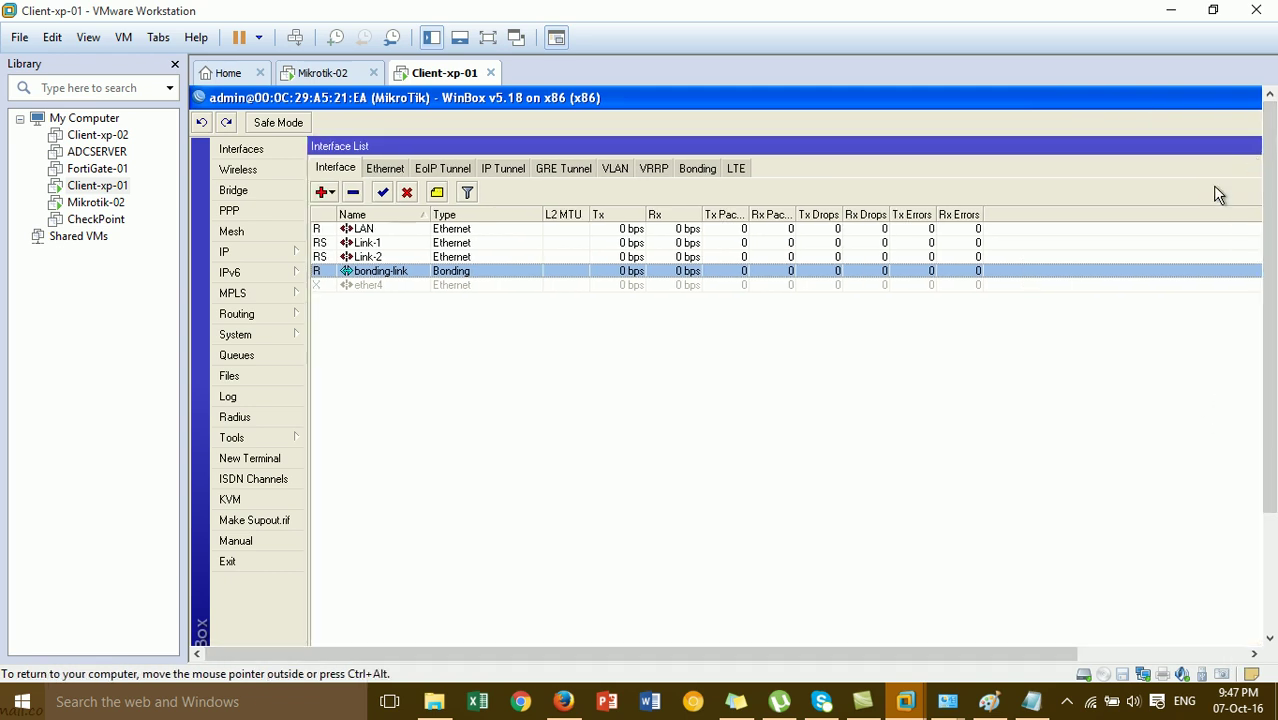
click(1215, 656)
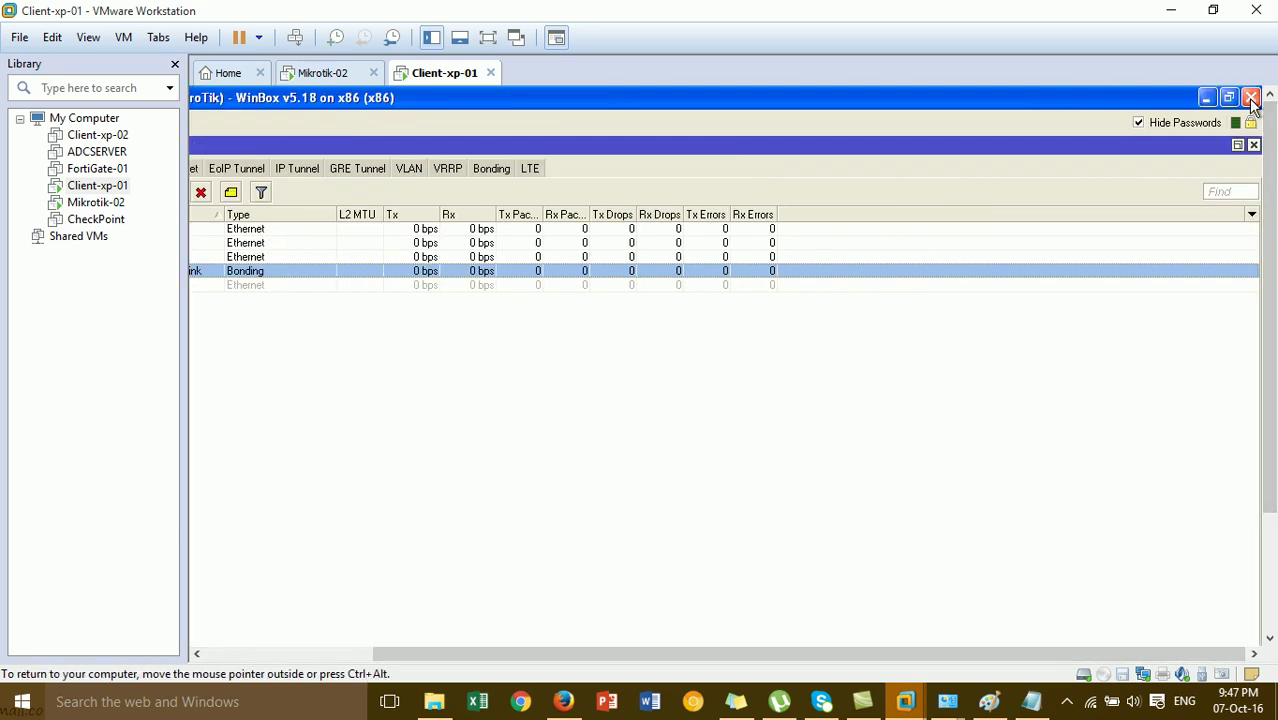
click(1207, 97)
click(322, 653)
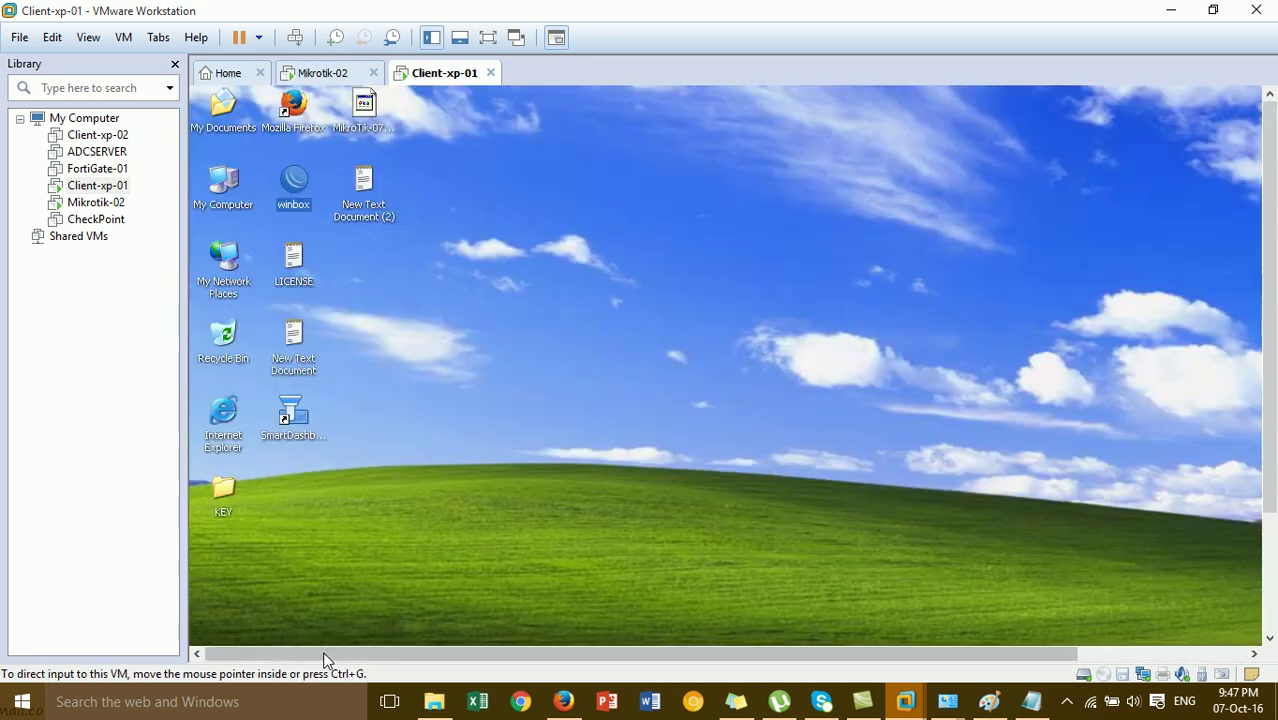
double_click(296, 180)
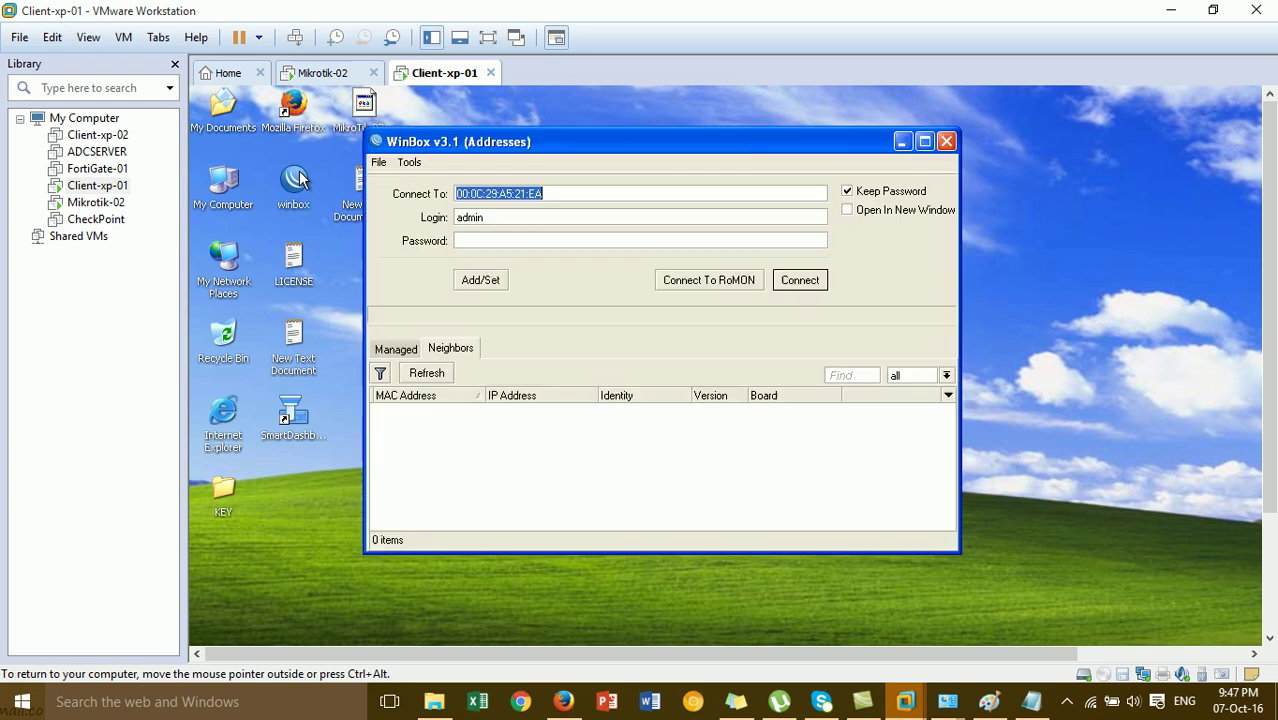
click(456, 412)
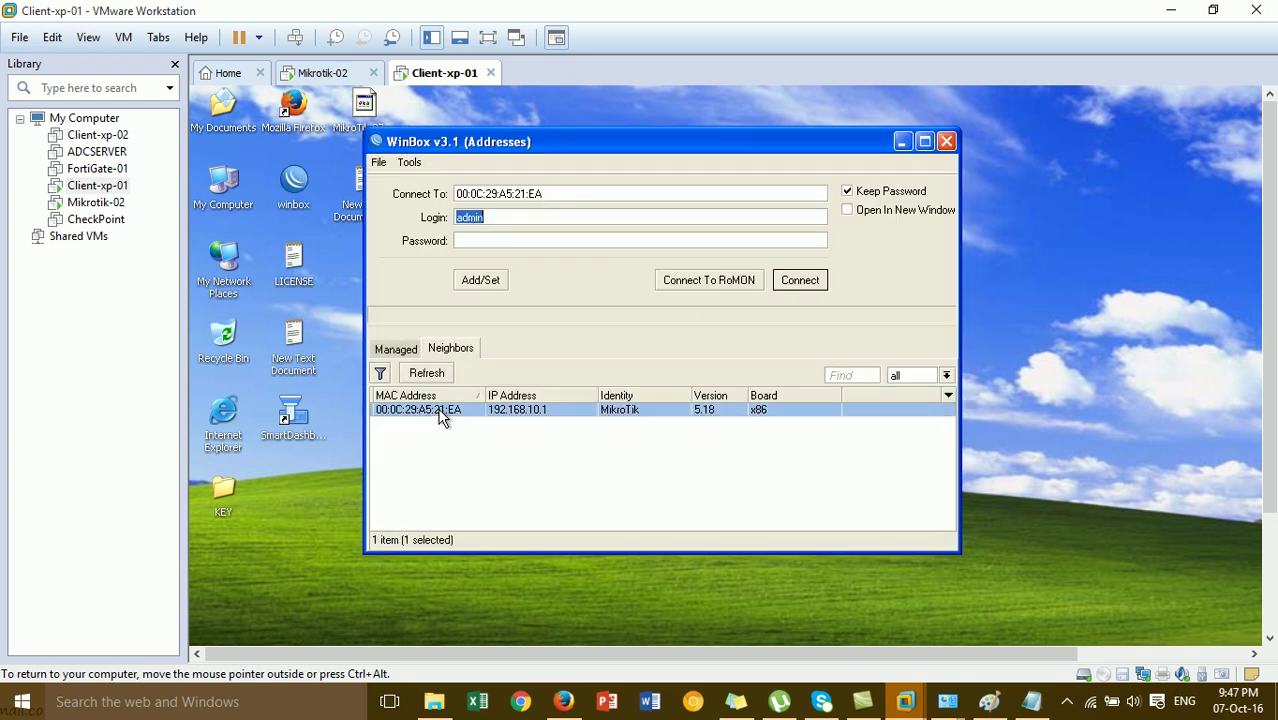
click(803, 284)
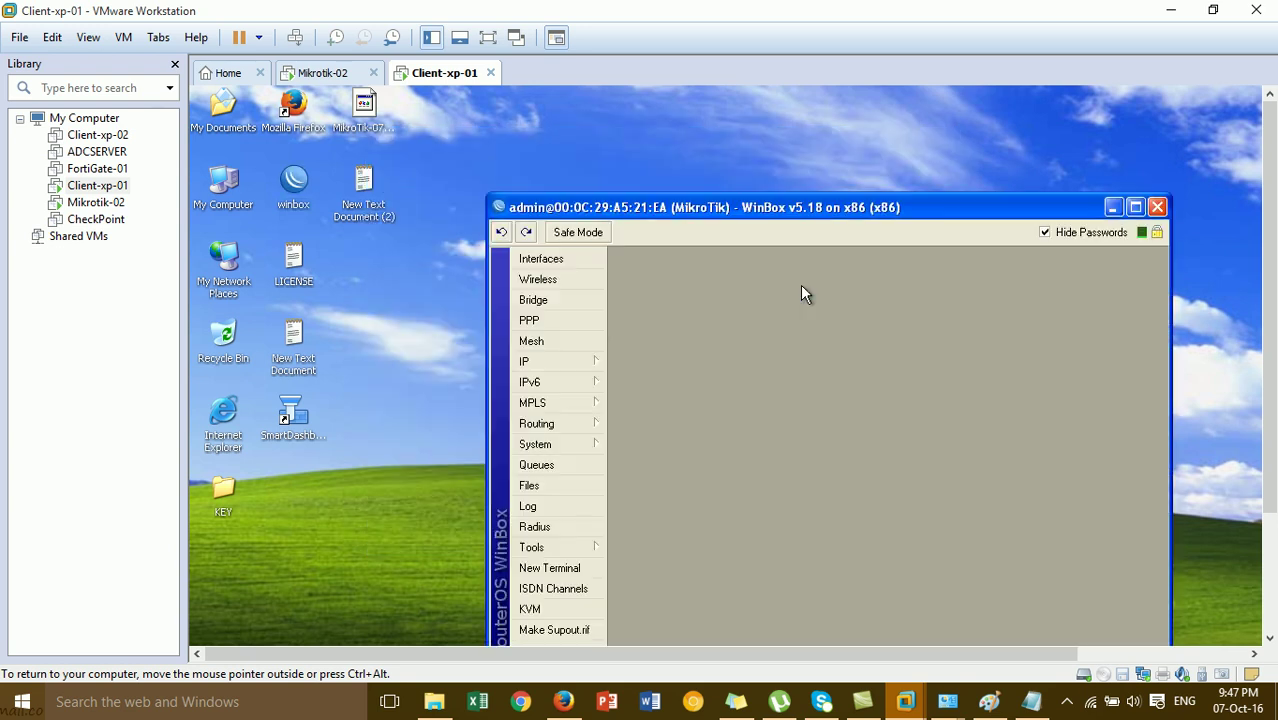
drag(738, 208, 628, 131)
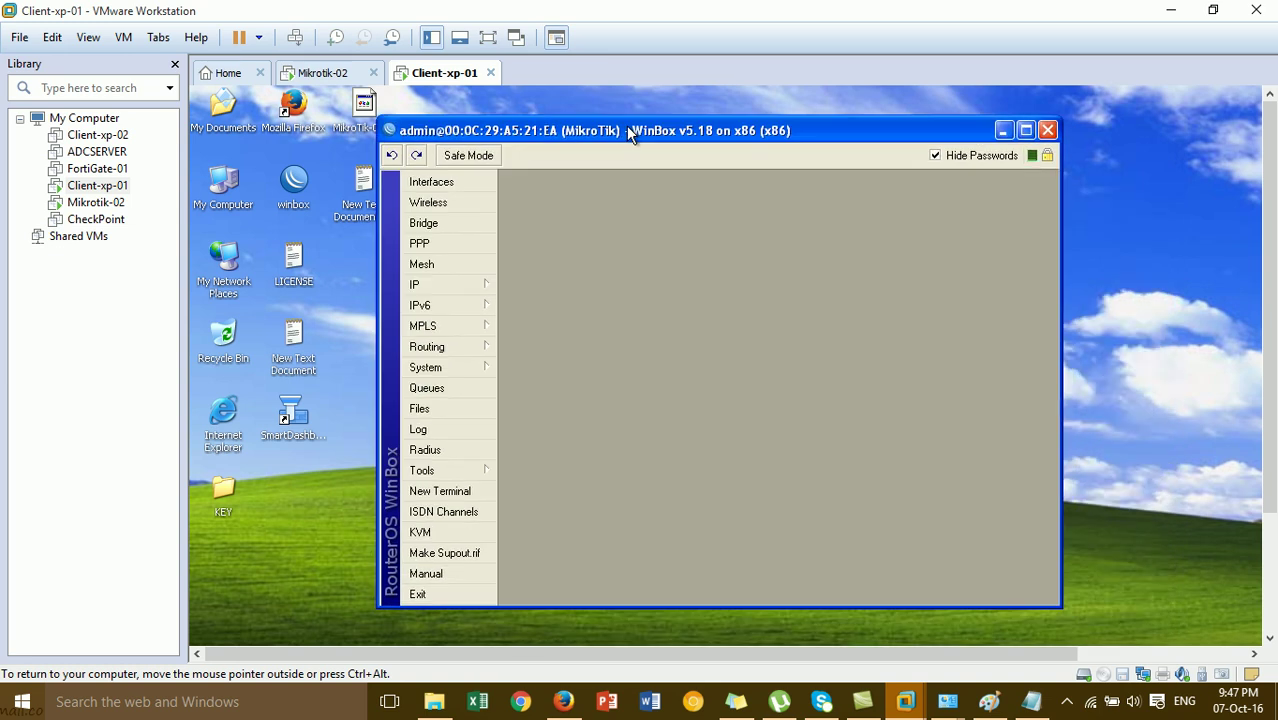
Run DHCP Setup on the LAN interface, accepting the address space 192.168.10.0/24 and the suggested gateway.
click(474, 289)
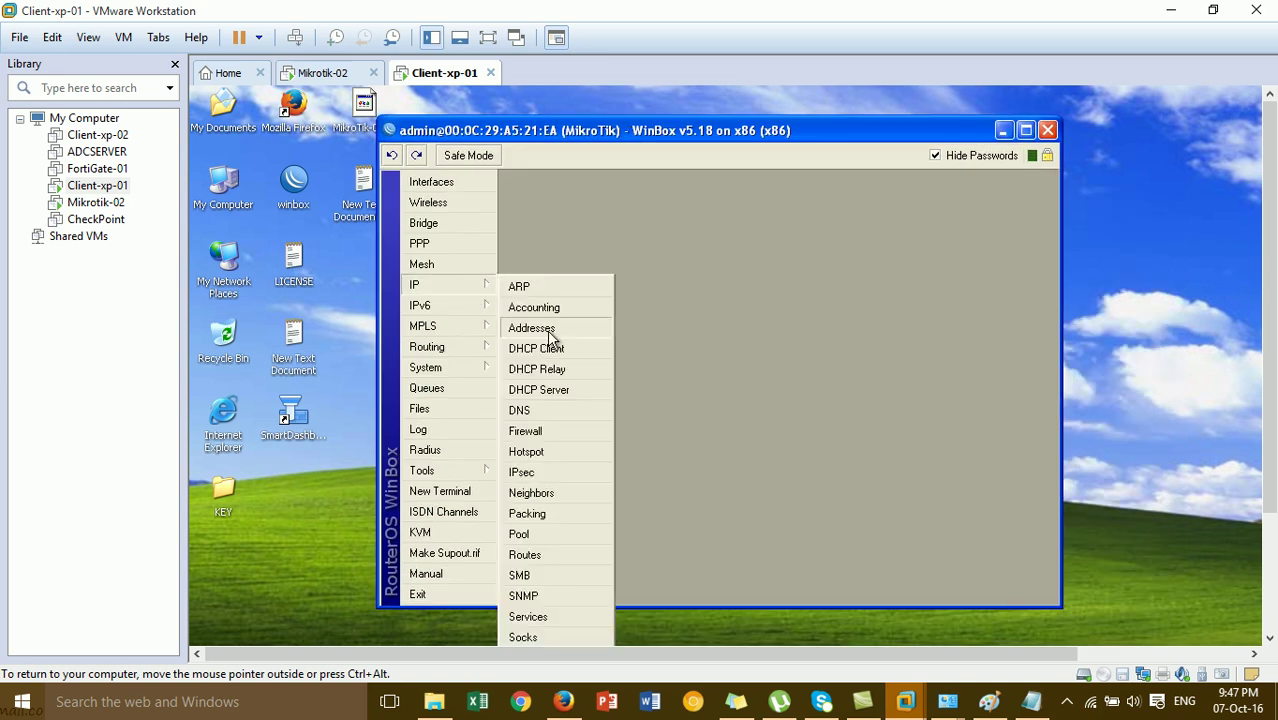
click(571, 394)
click(746, 280)
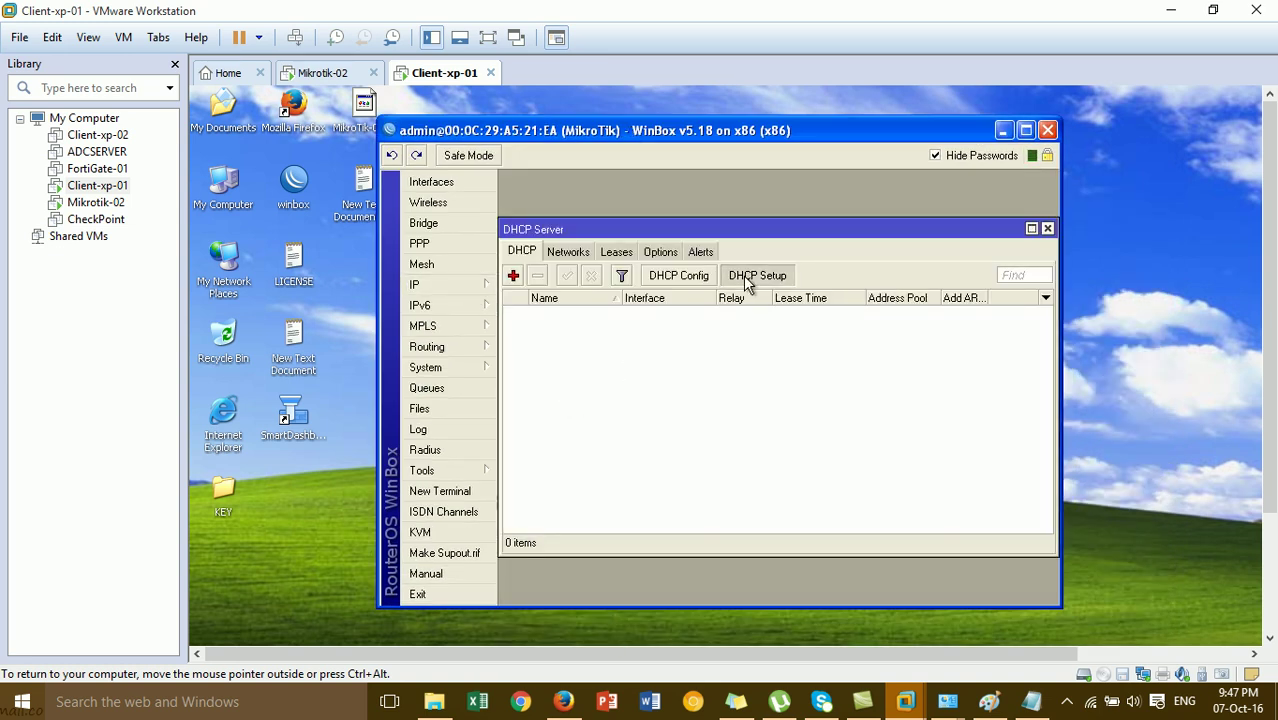
click(802, 412)
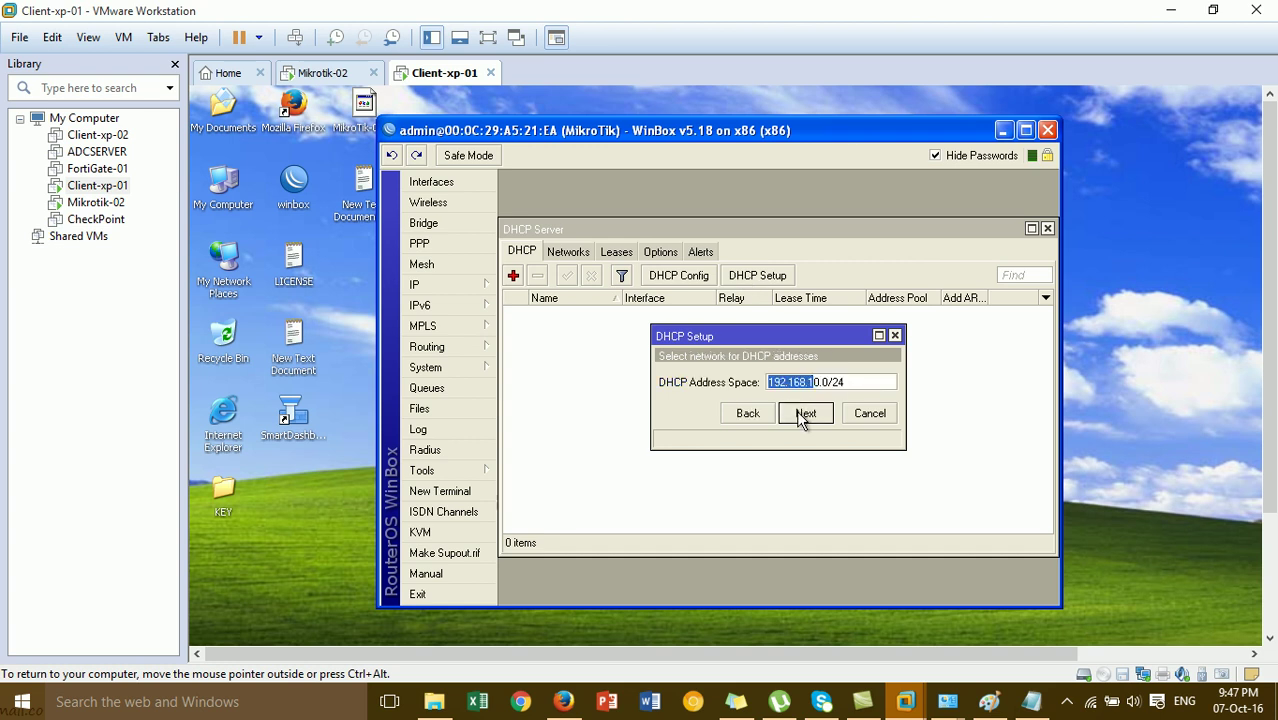
click(801, 414)
click(797, 412)
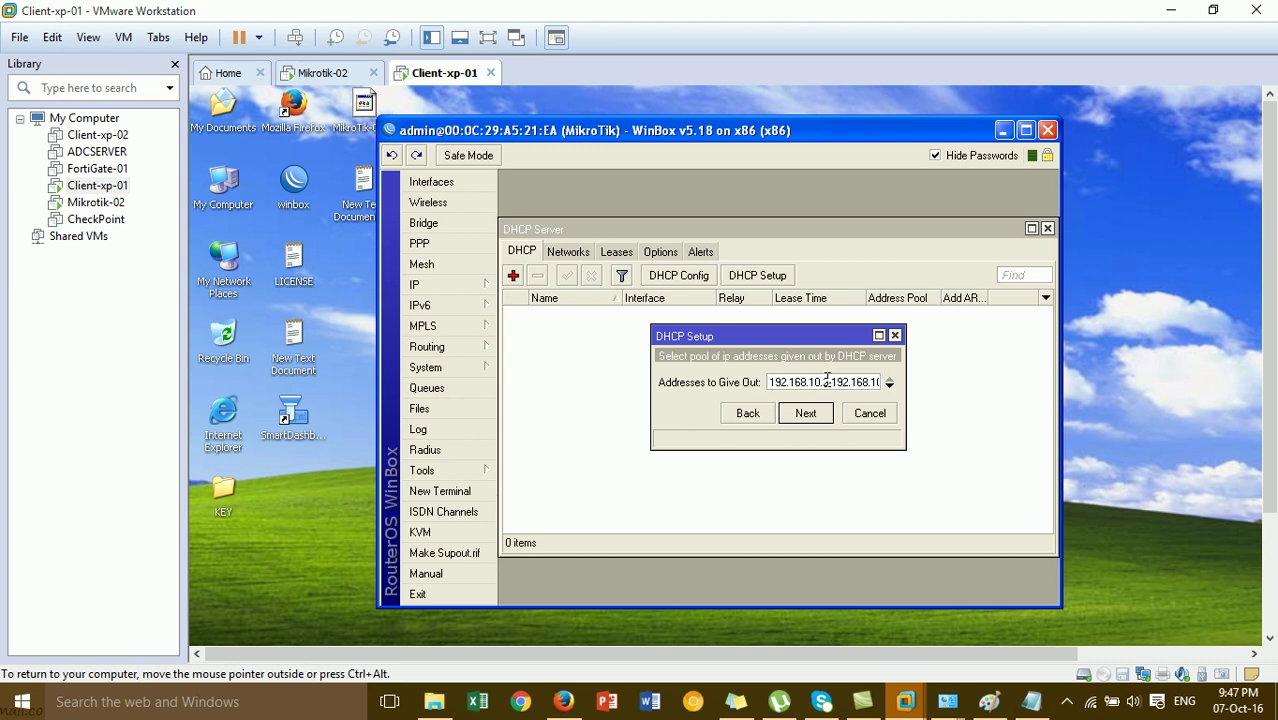
Set the DHCP addresses to give out to 192.168.10.5-192.168.10.10.
click(827, 380)
key(End)
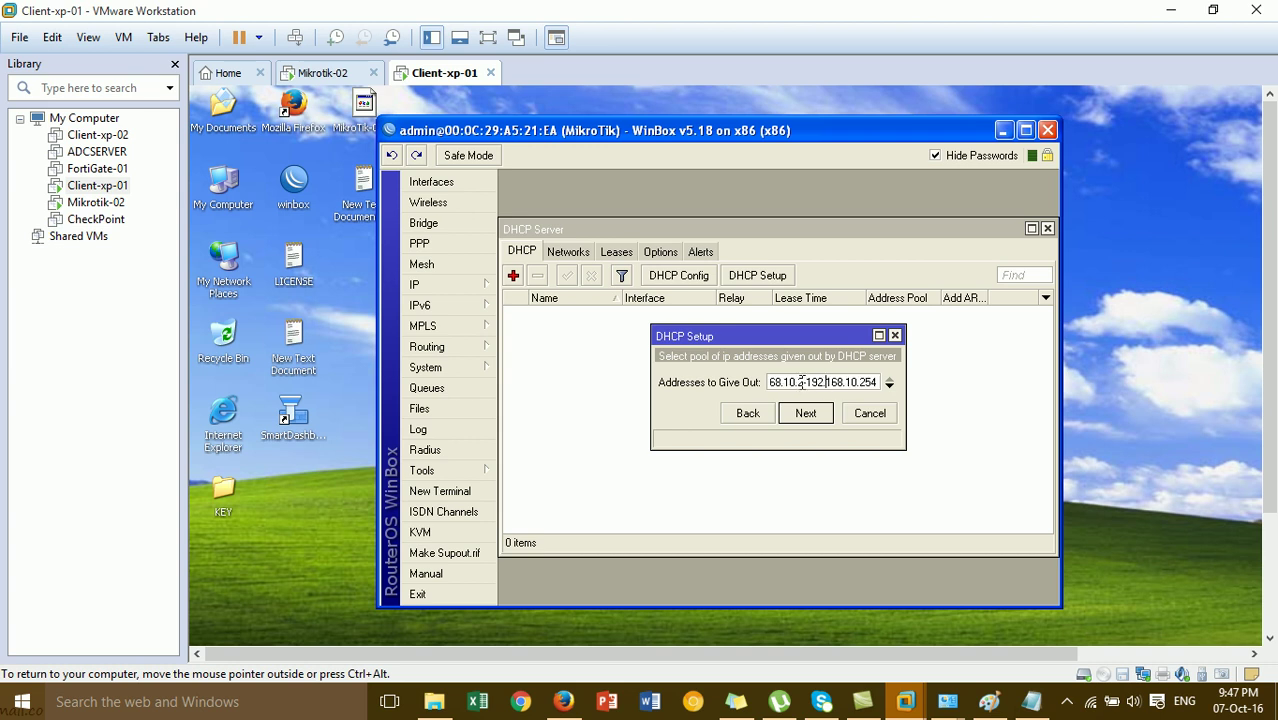
key(BackSpace)
text(5)
drag(860, 383, 879, 386)
text(10)
click(806, 413)
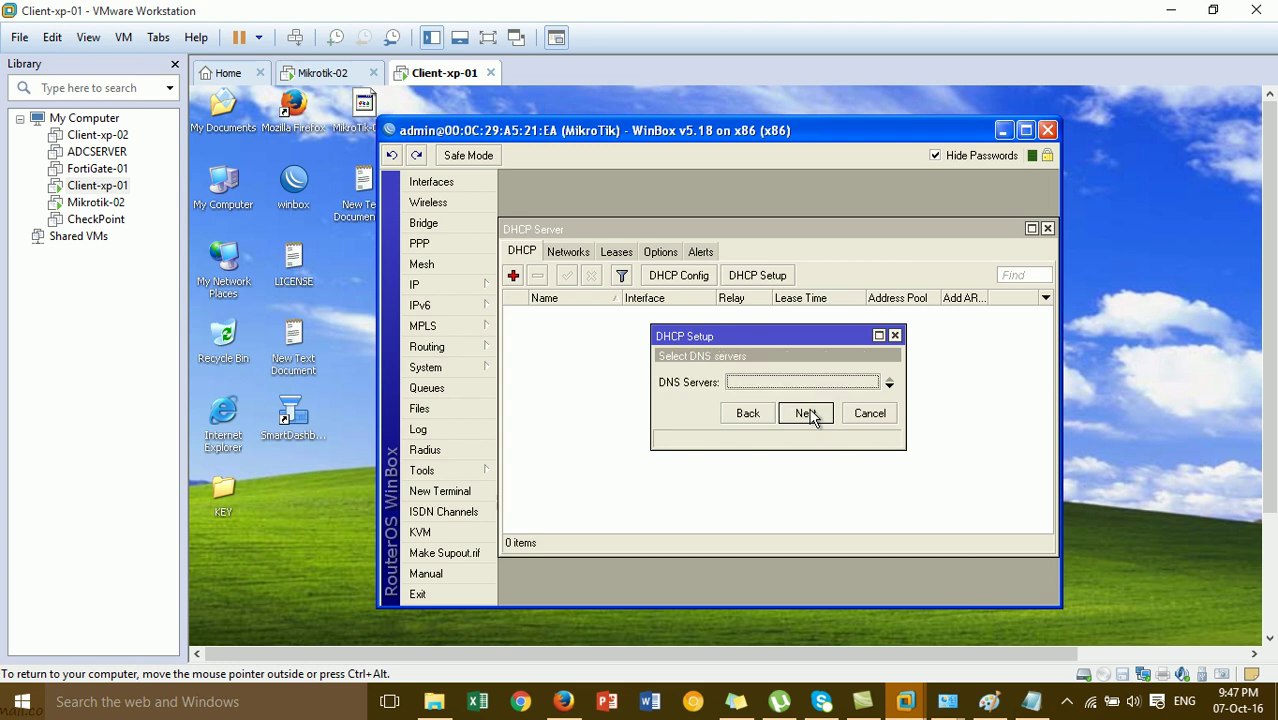
Set the DHCP server's DNS server to 8.8.8.8, accept the suggested lease time and finish the setup.
text(8.8.8.8)
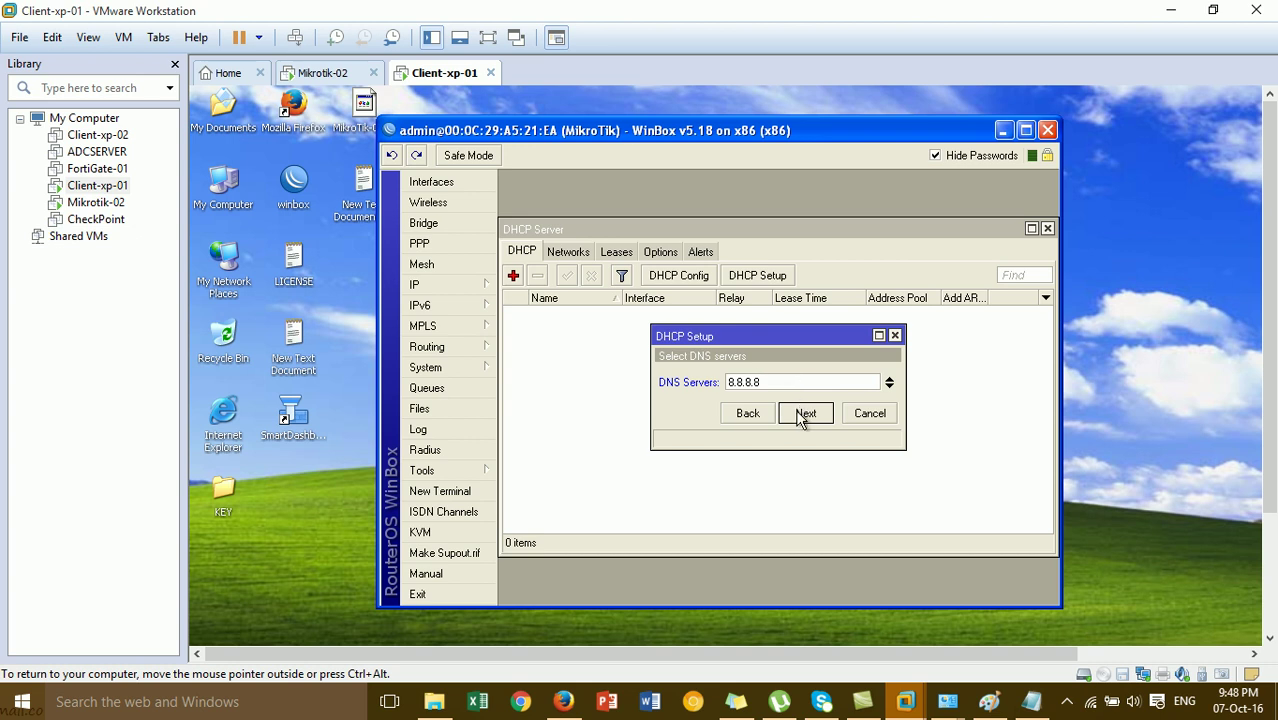
click(801, 416)
click(801, 416)
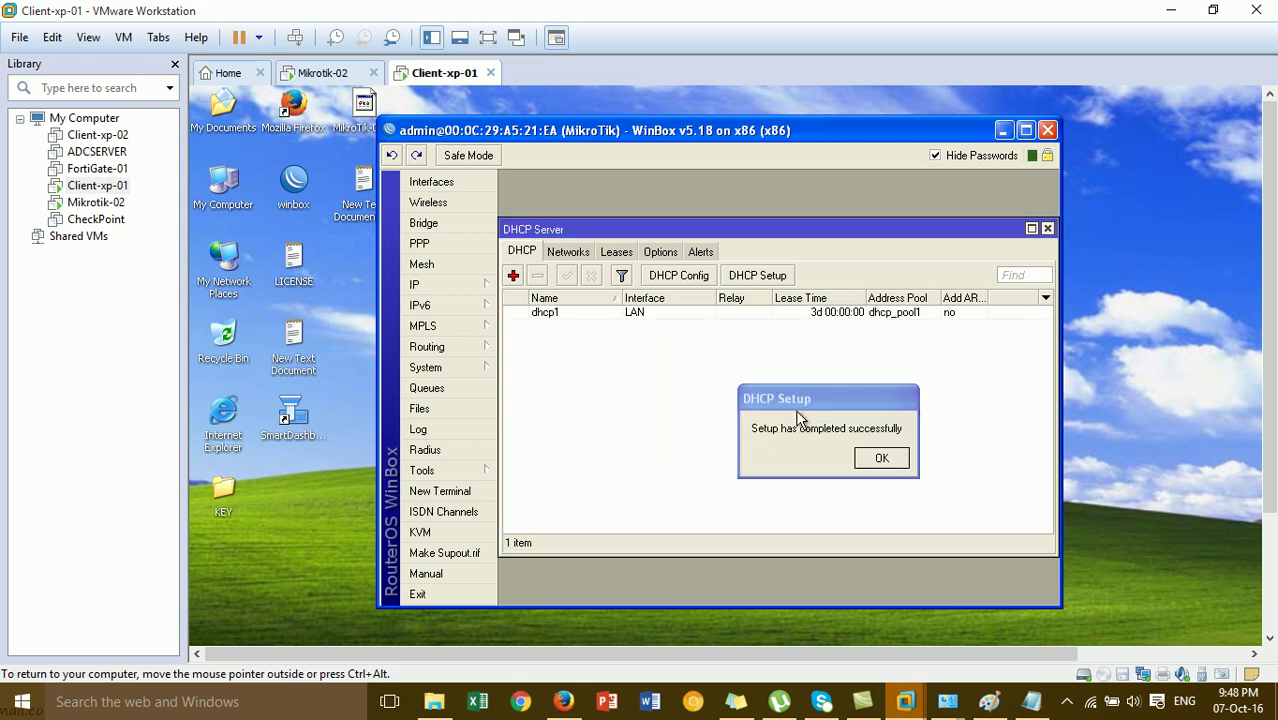
click(874, 458)
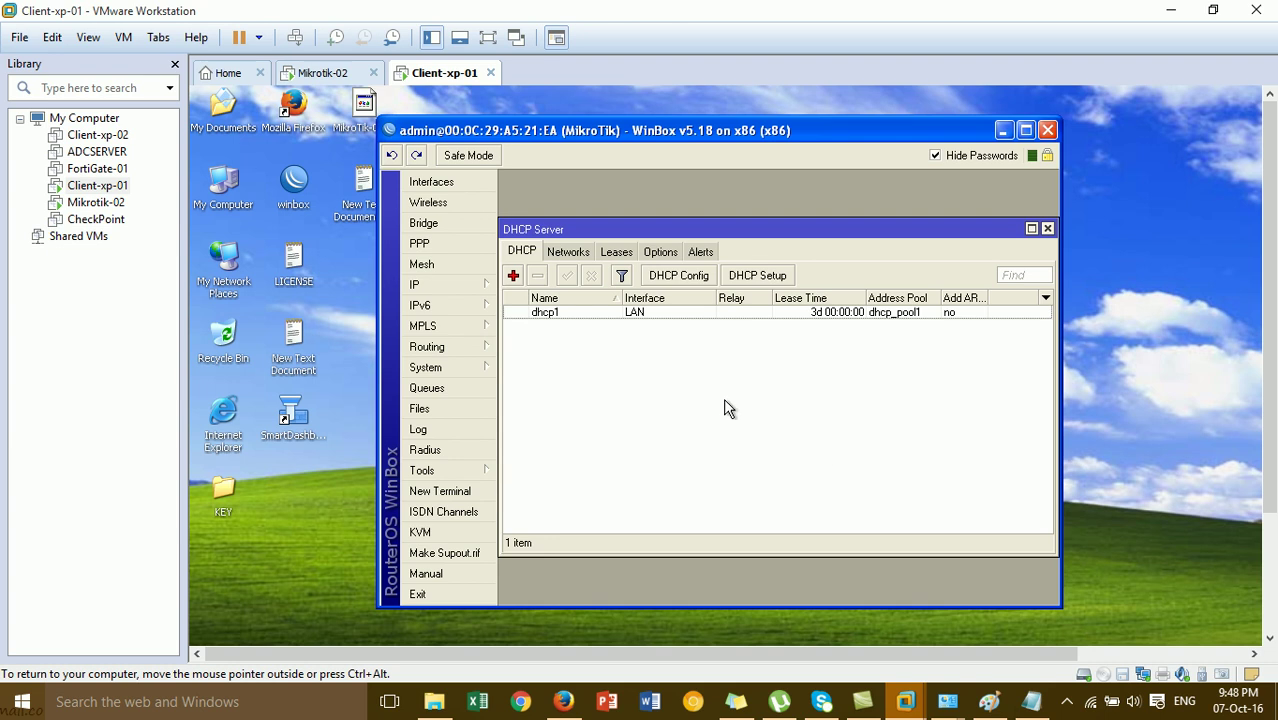
Set the router's own DNS server to 8.8.8.8 in the DNS settings, correcting any mistyped address, and save.
click(585, 318)
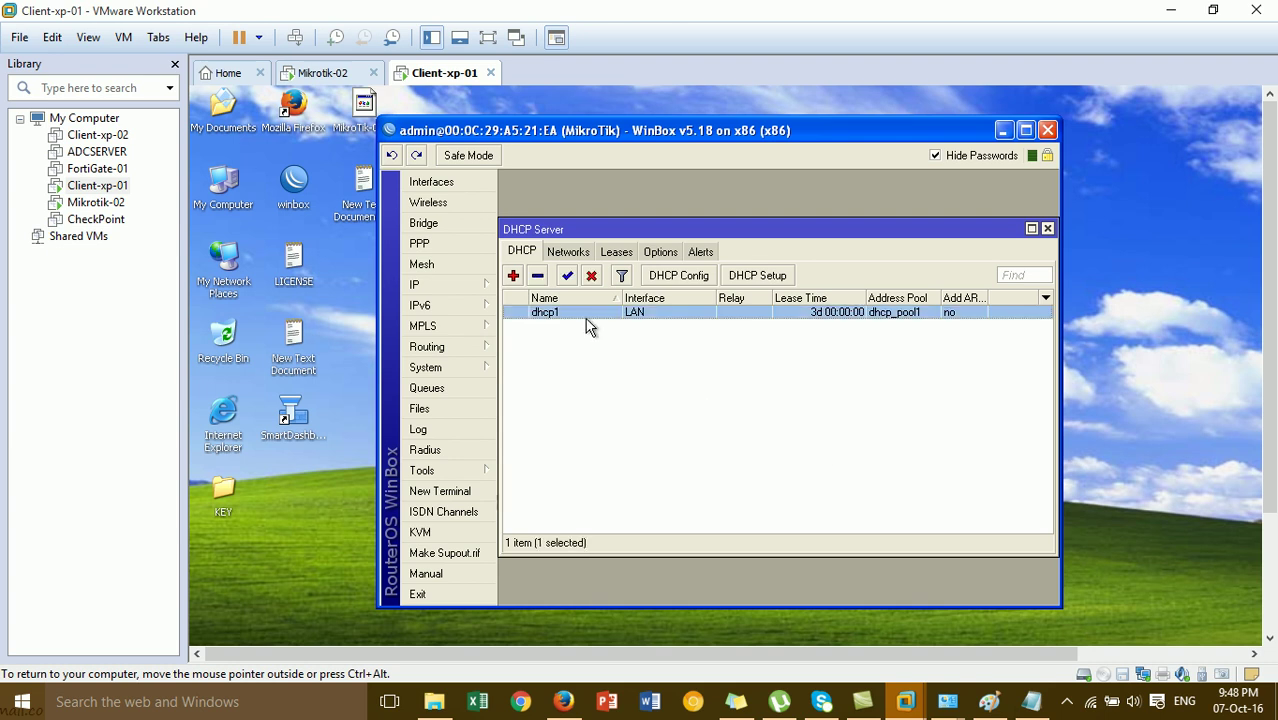
click(490, 285)
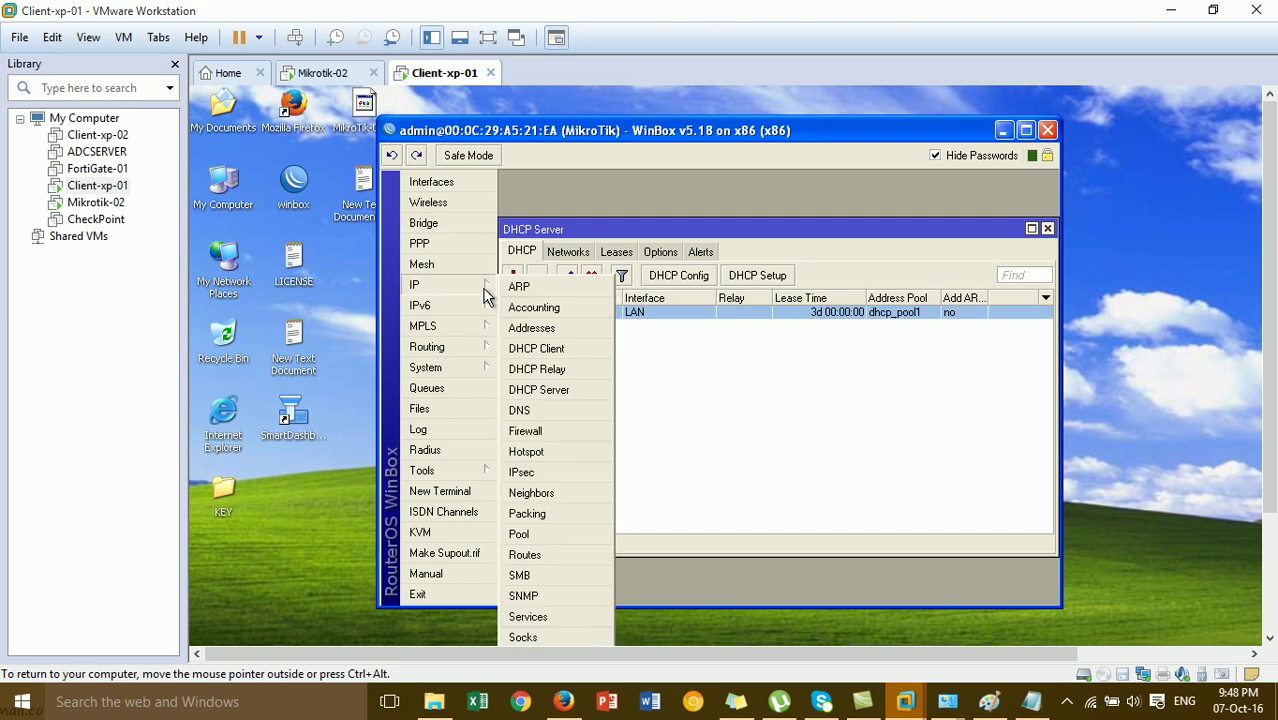
click(533, 415)
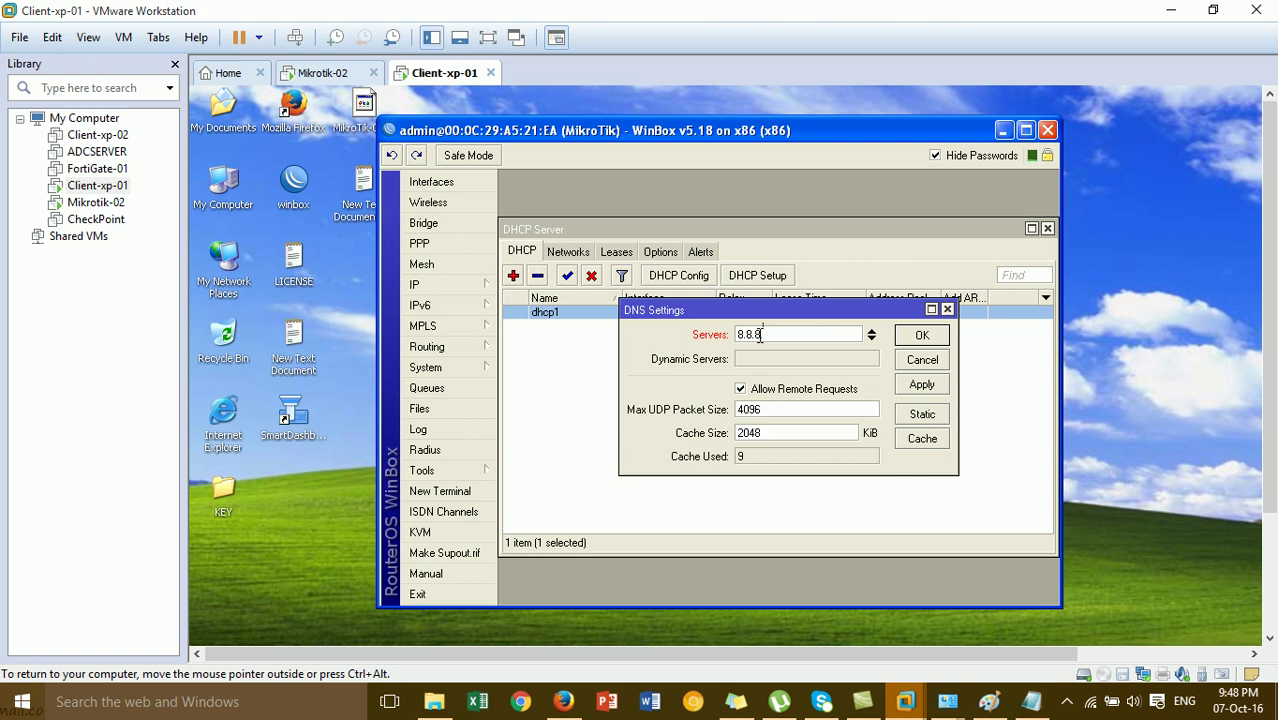
text(.8)
click(922, 388)
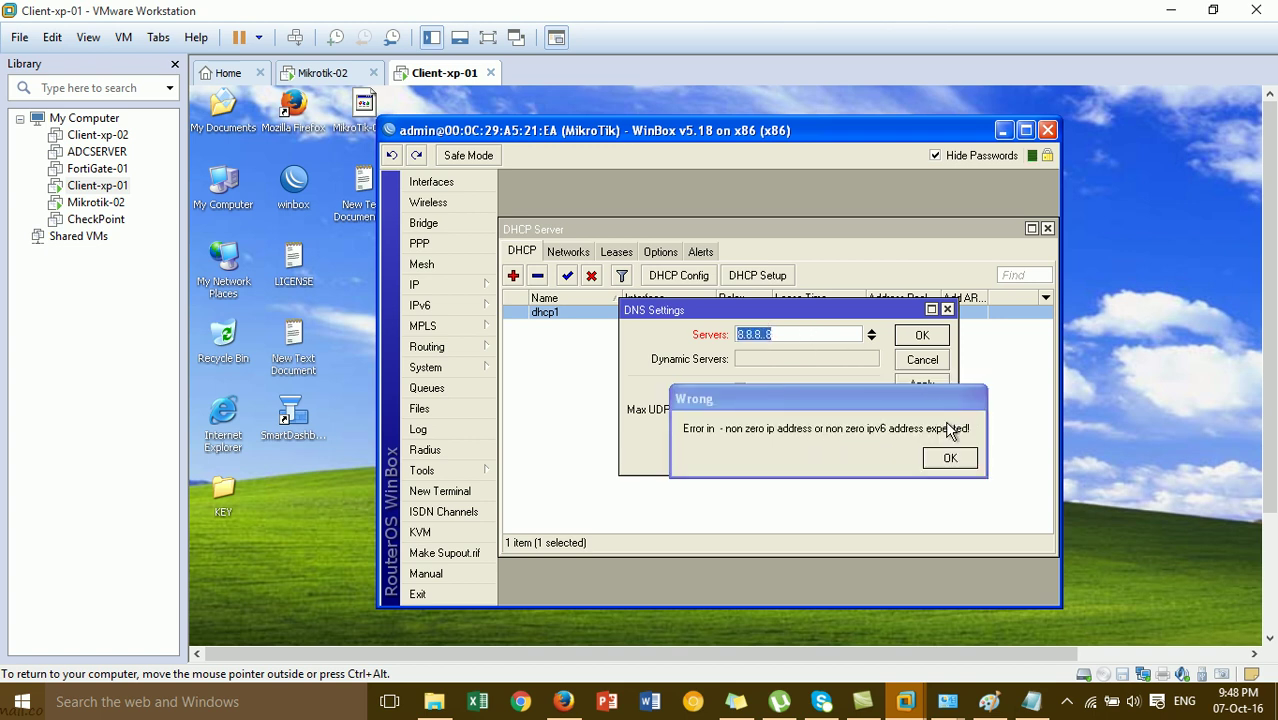
click(950, 457)
click(767, 334)
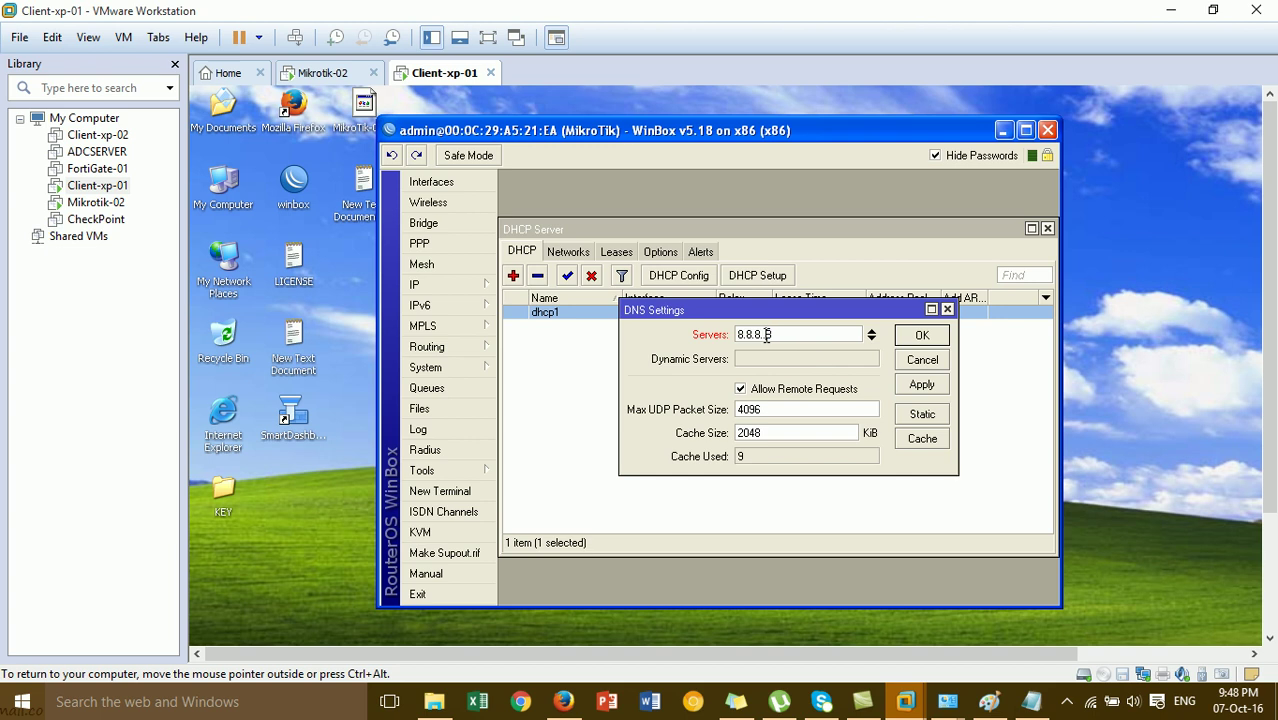
click(921, 336)
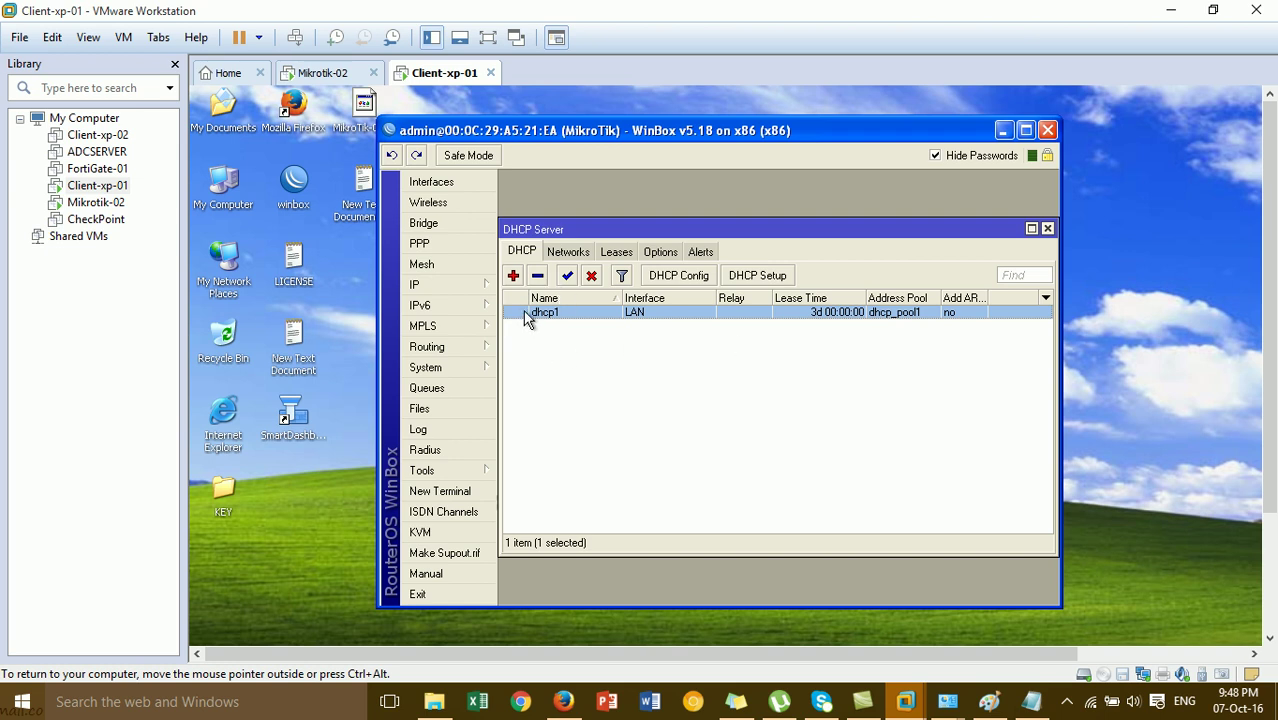
Start a new route for destination 0.0.0.0/0 in the route list and look up the gateway address in the Paint network diagram.
click(460, 283)
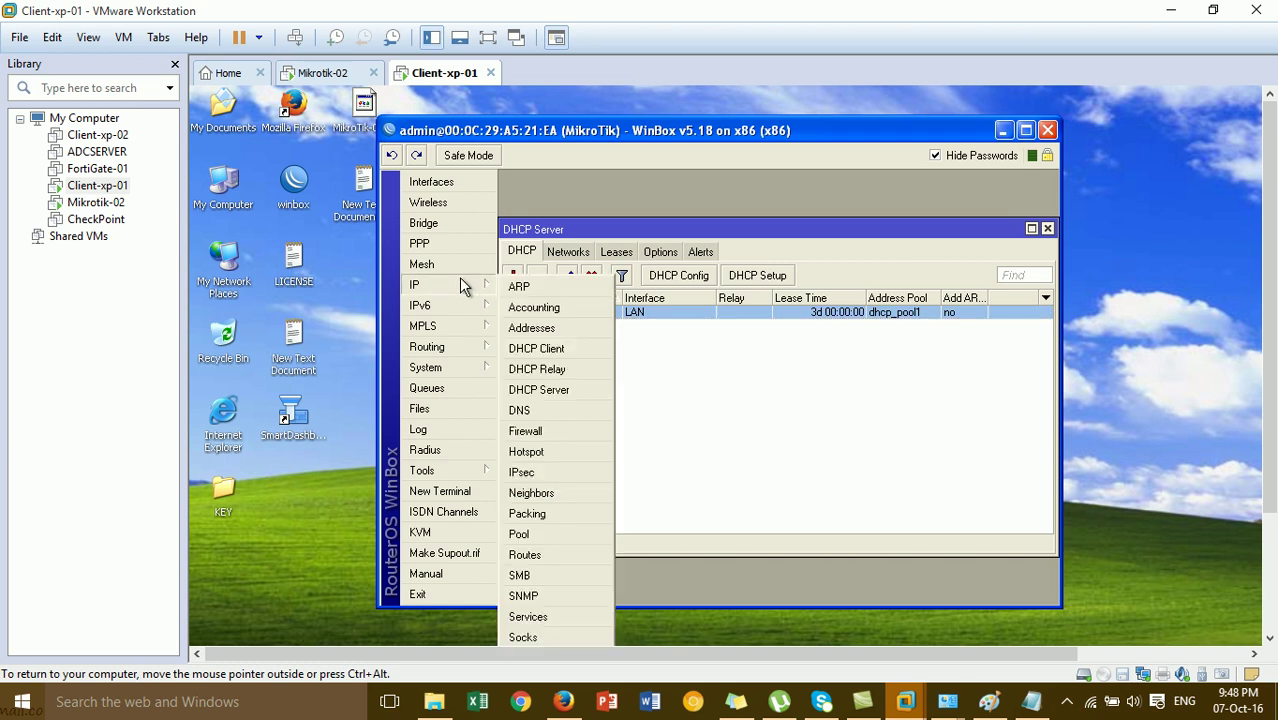
click(524, 555)
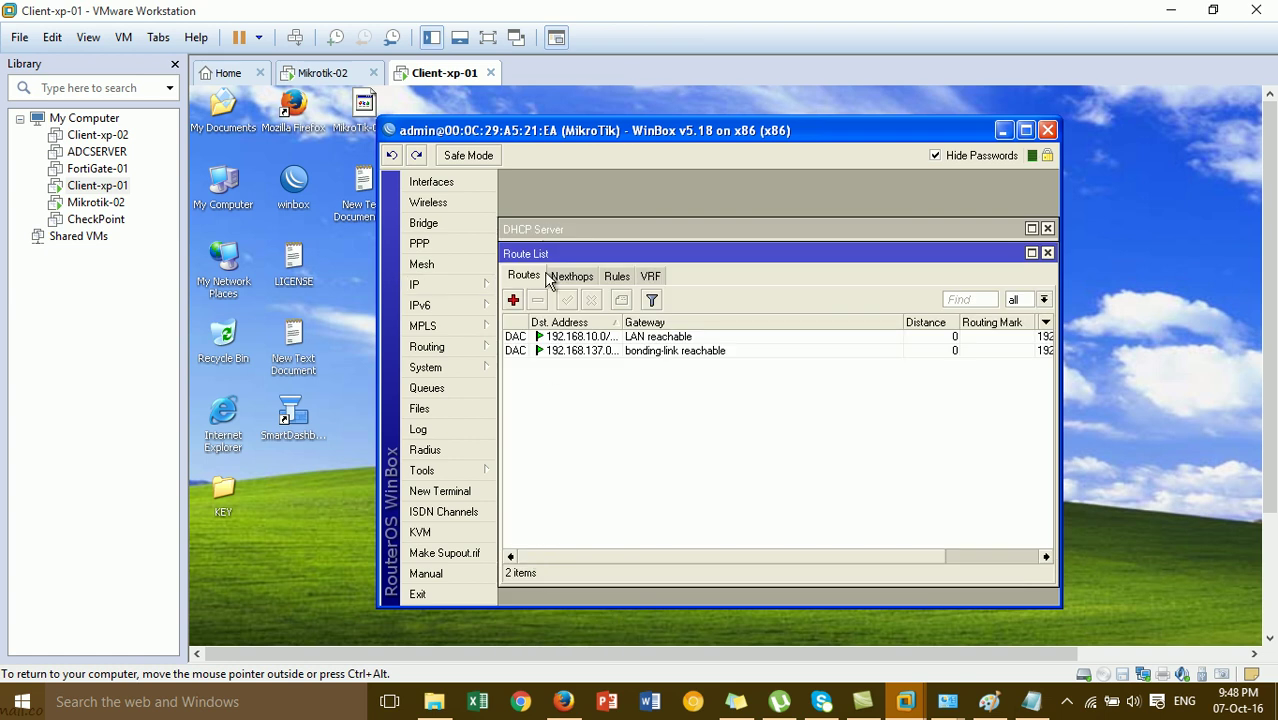
click(513, 300)
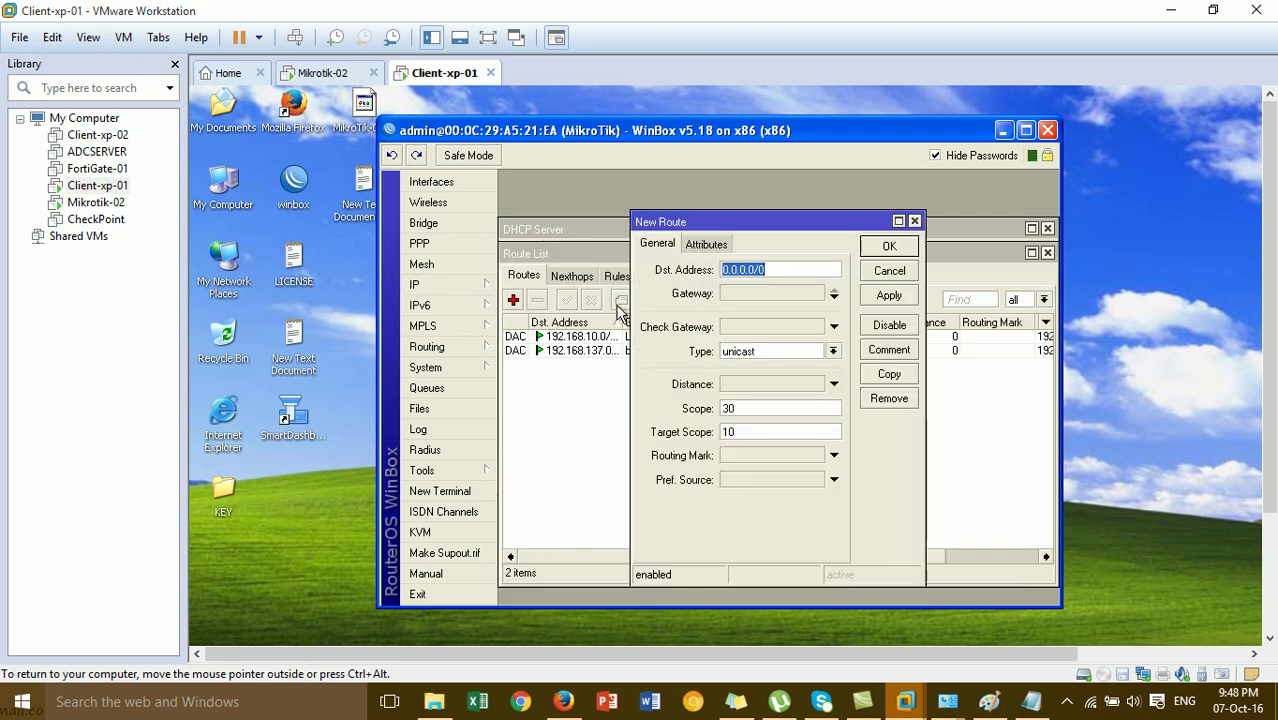
click(780, 296)
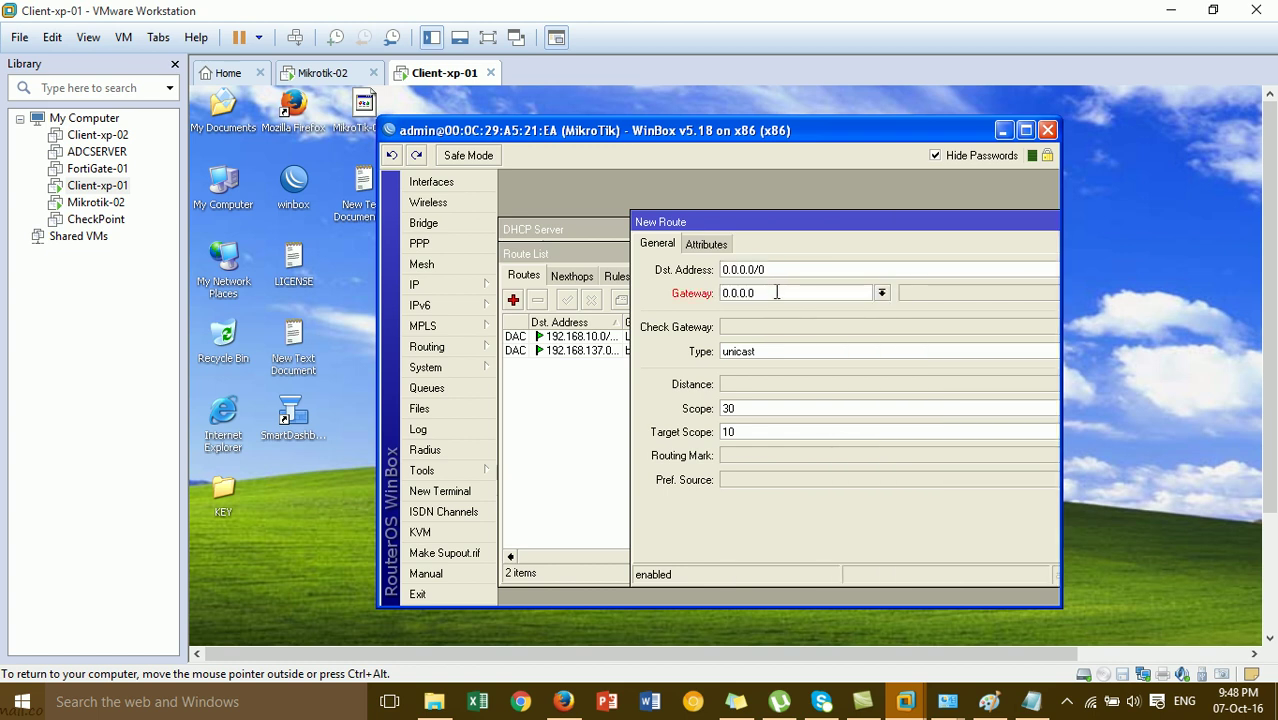
click(988, 703)
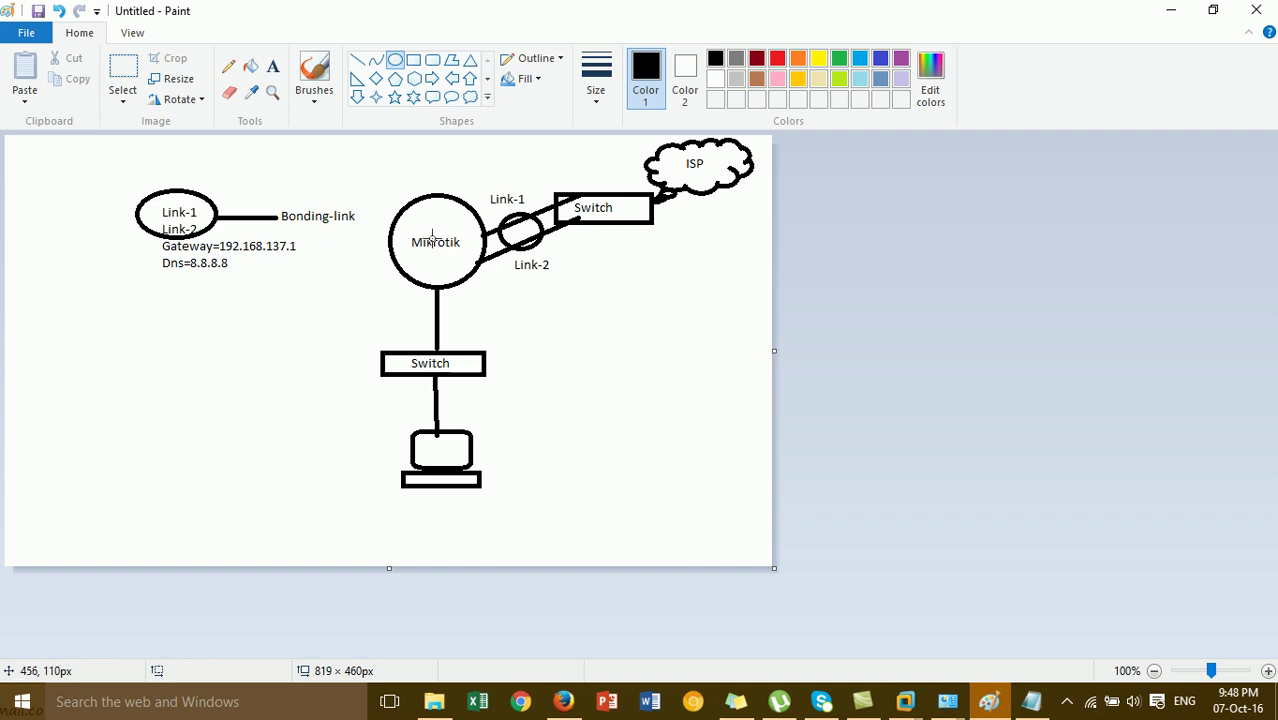
click(1171, 10)
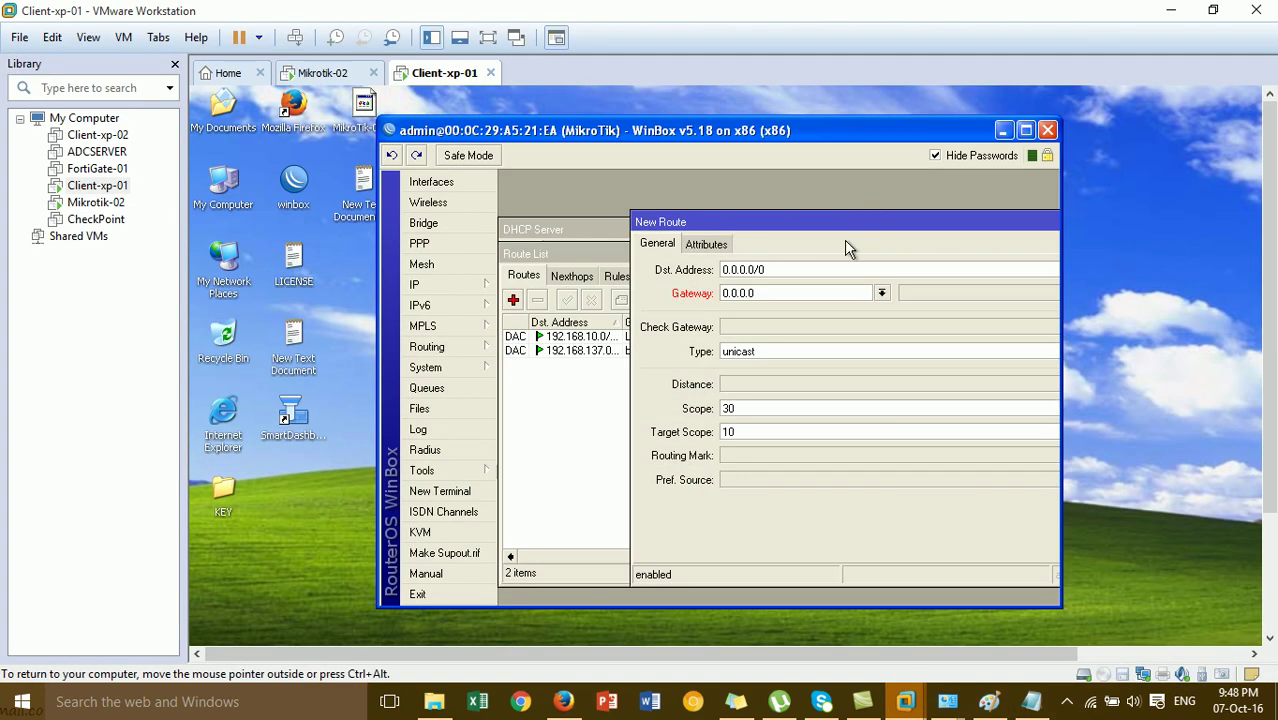
Set the new route's gateway to 192.168.137.1, save the route, and close the route list and DHCP server windows.
double_click(800, 293)
text(192.168.137.1)
drag(768, 216, 573, 232)
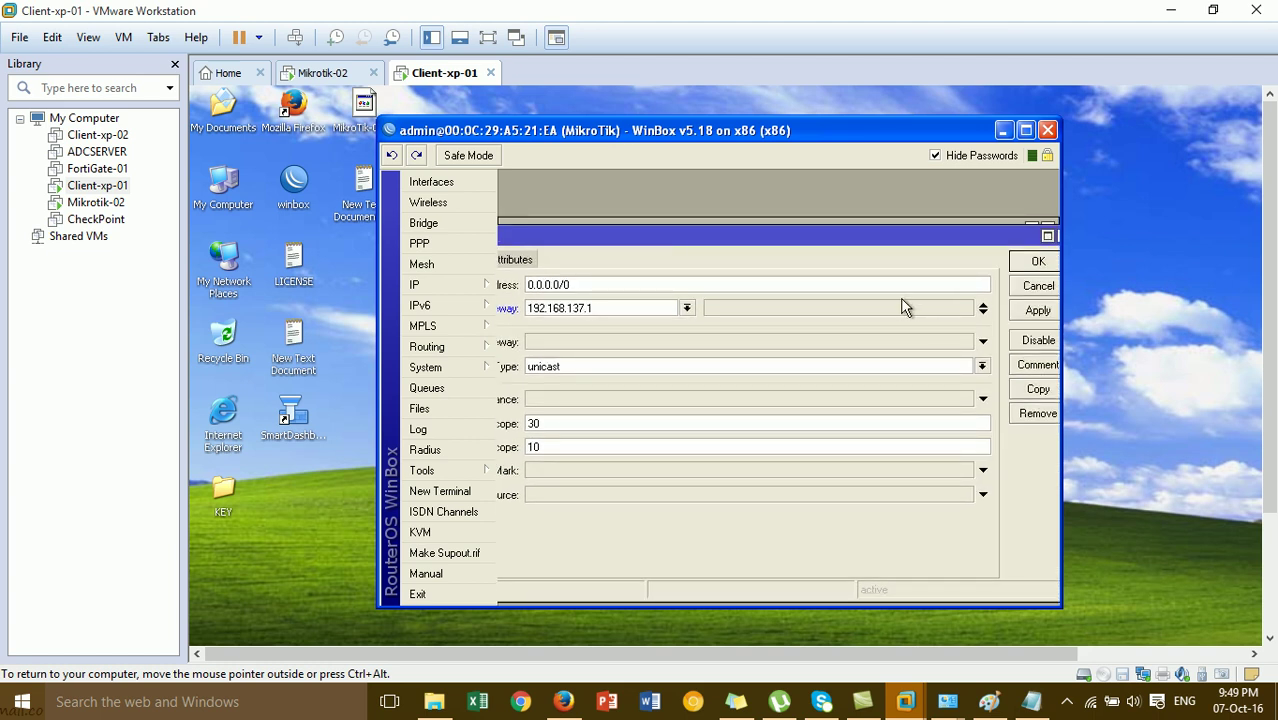
click(1034, 311)
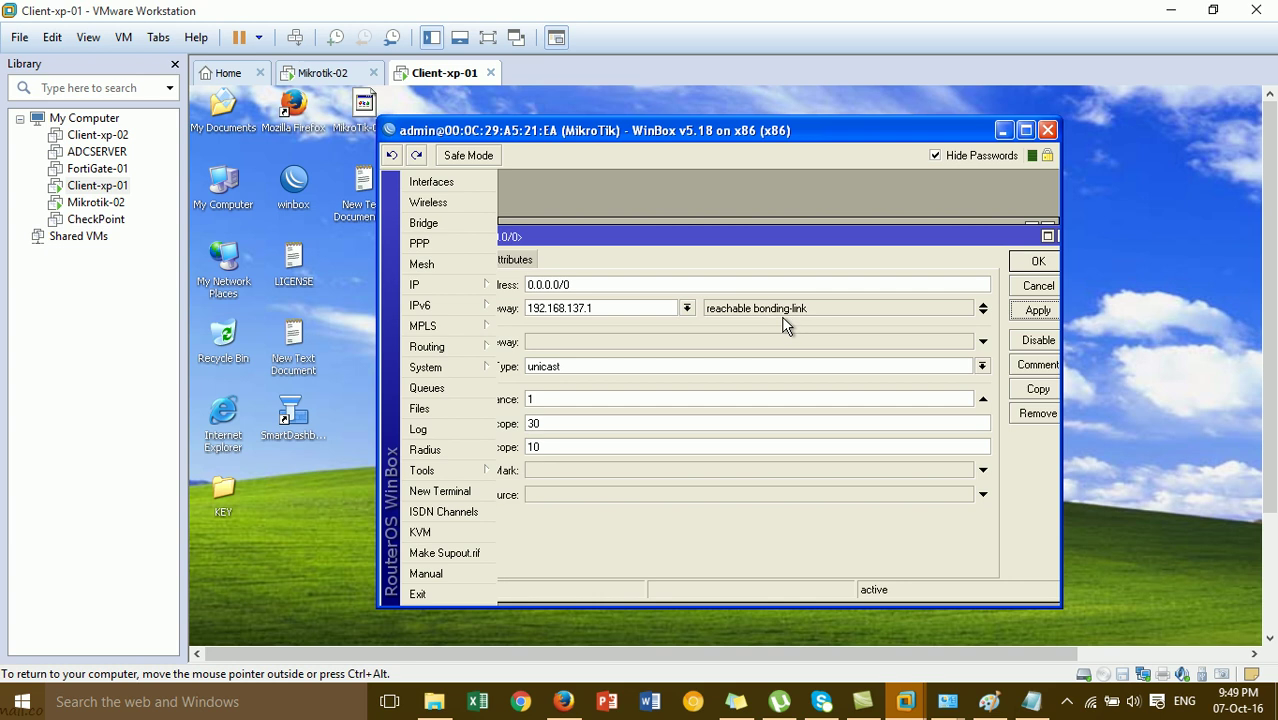
click(1027, 265)
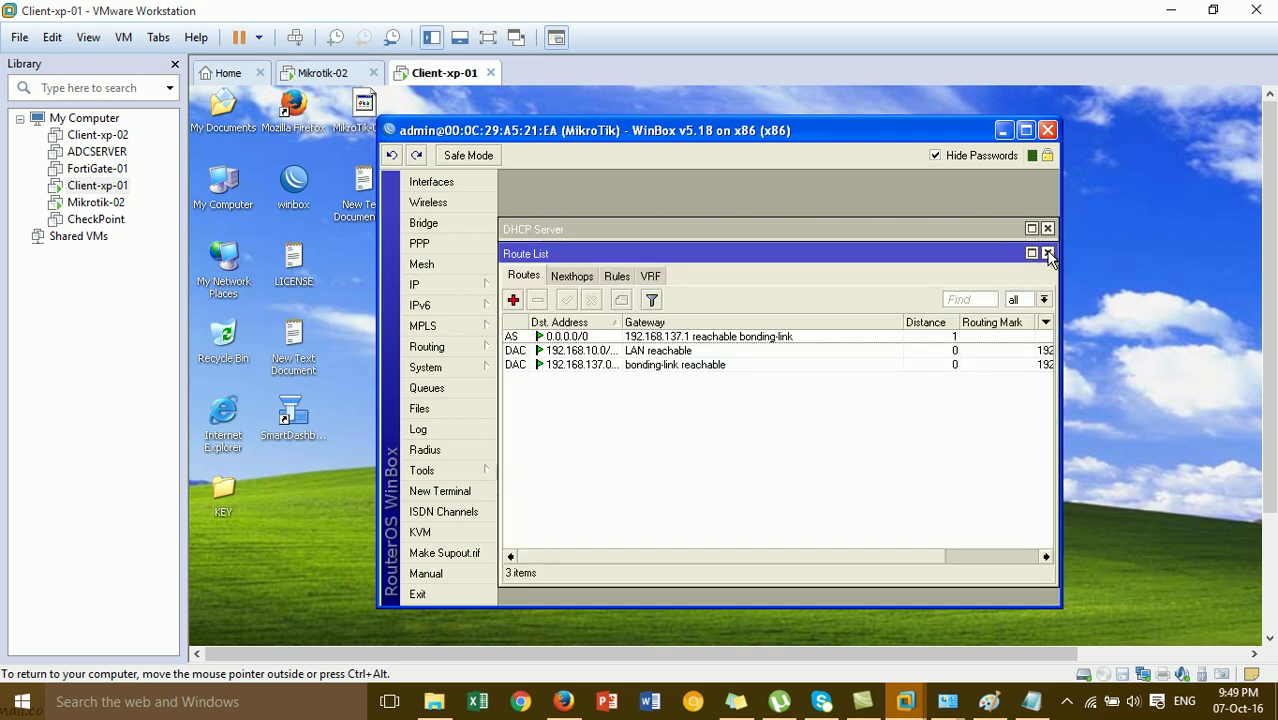
click(1047, 254)
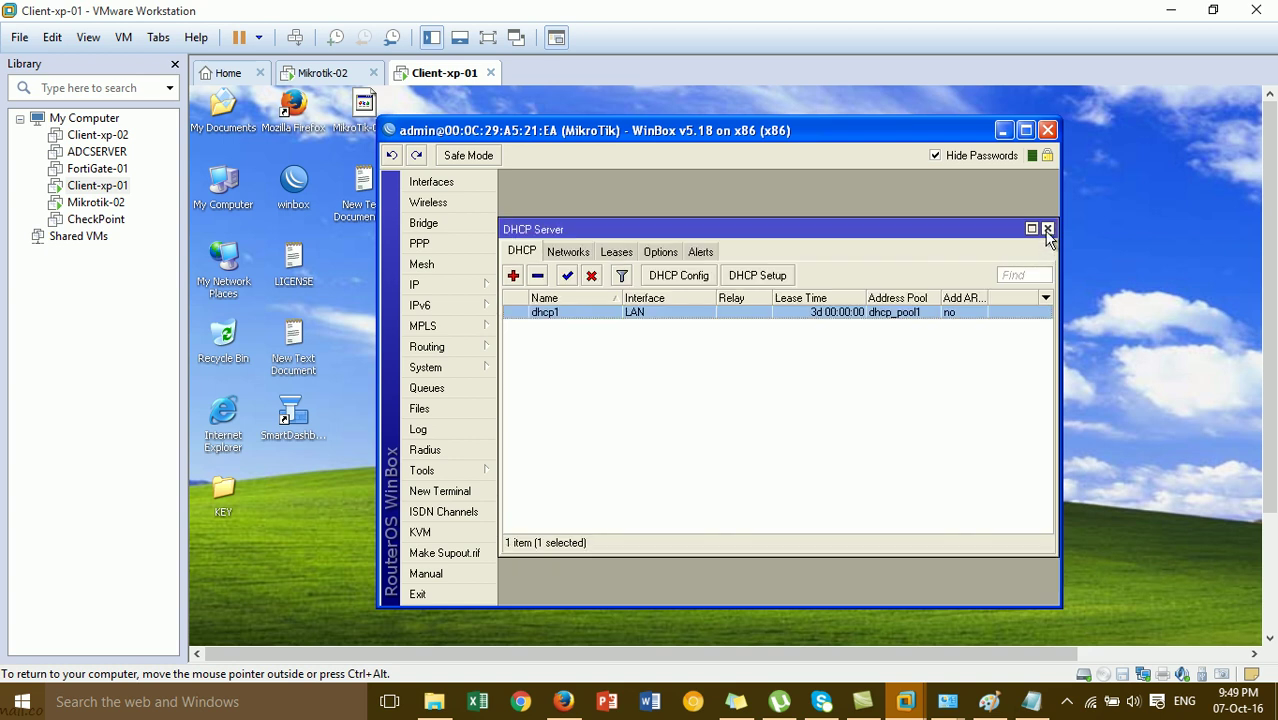
click(1047, 230)
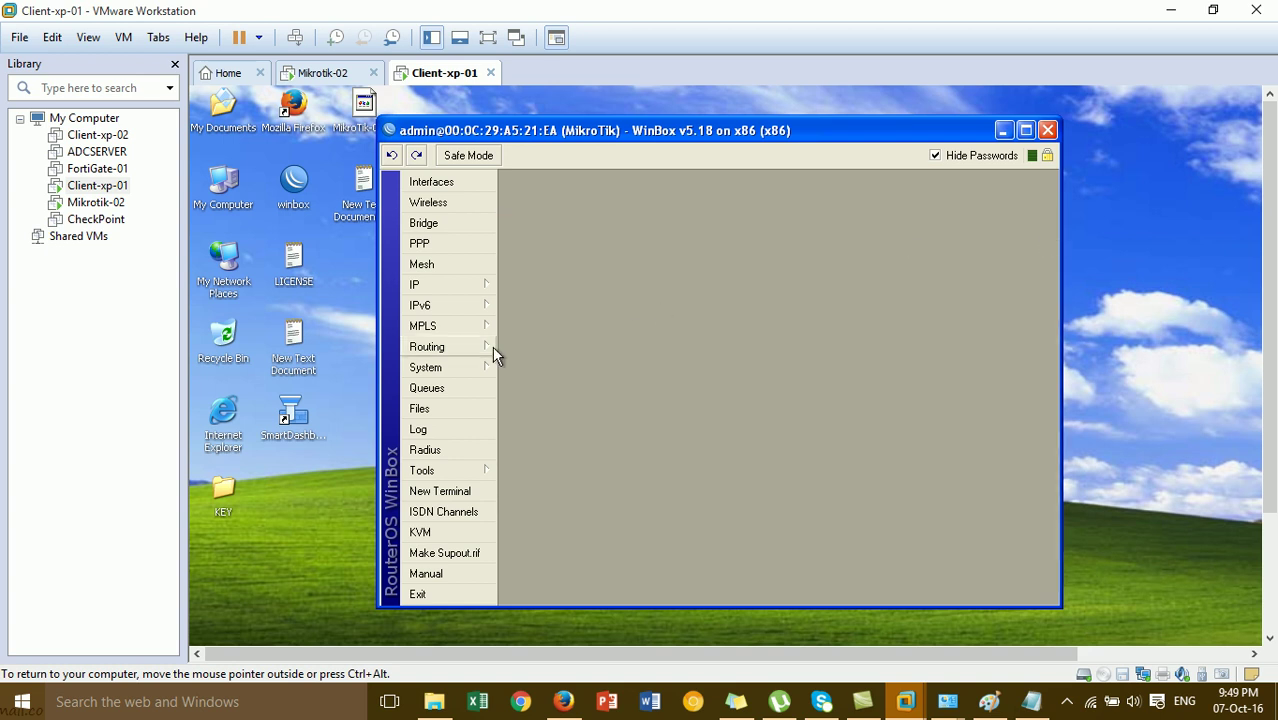
Add a firewall NAT rule on the srcnat chain with the action masquerade and apply it.
click(465, 295)
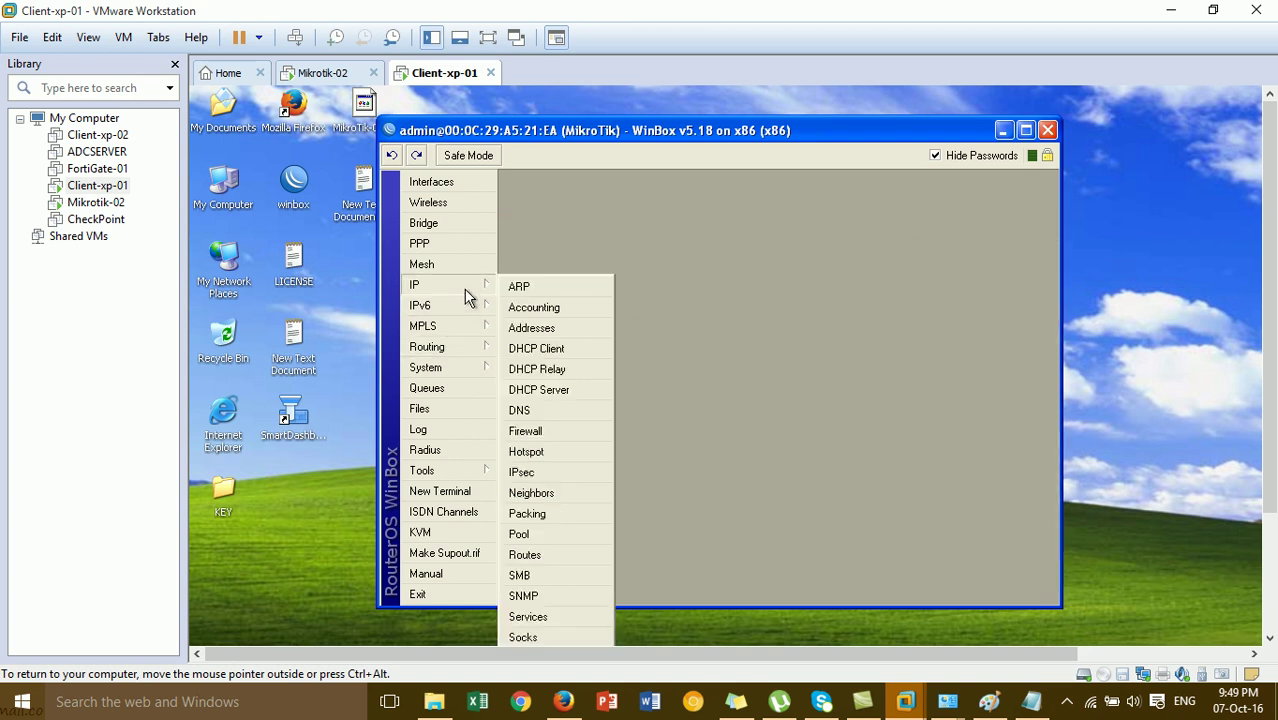
click(549, 430)
click(577, 253)
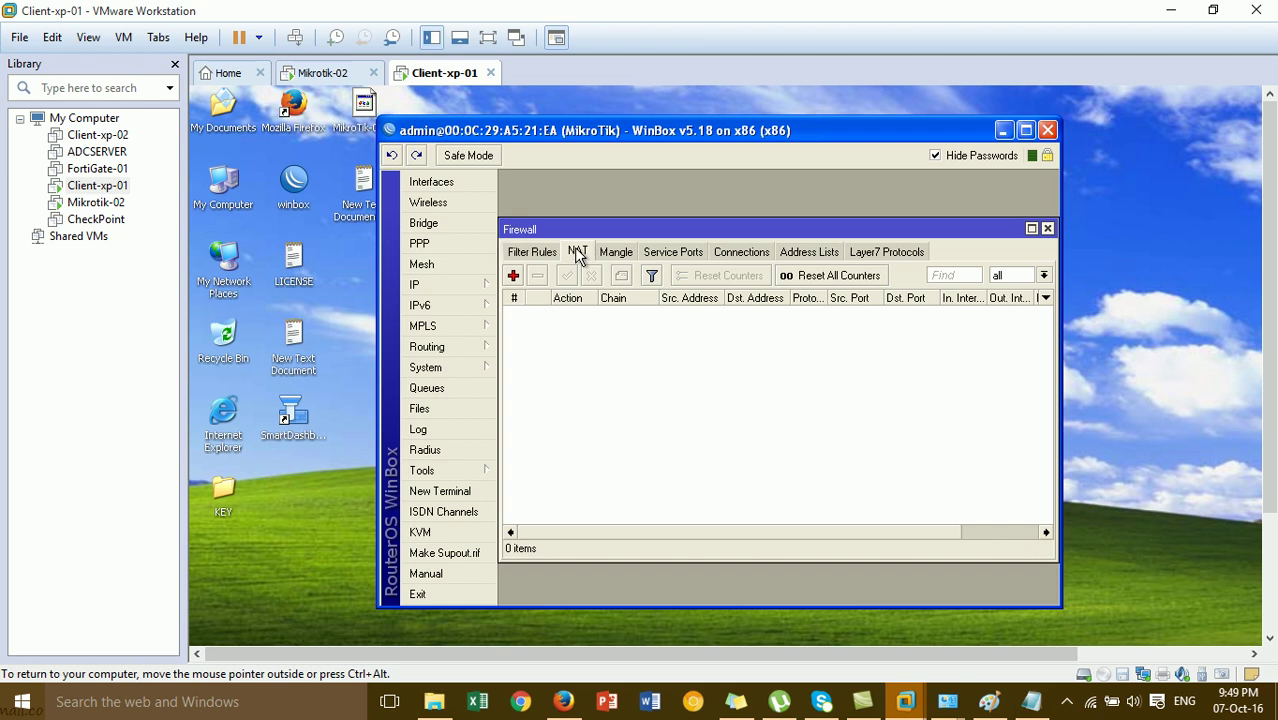
click(513, 276)
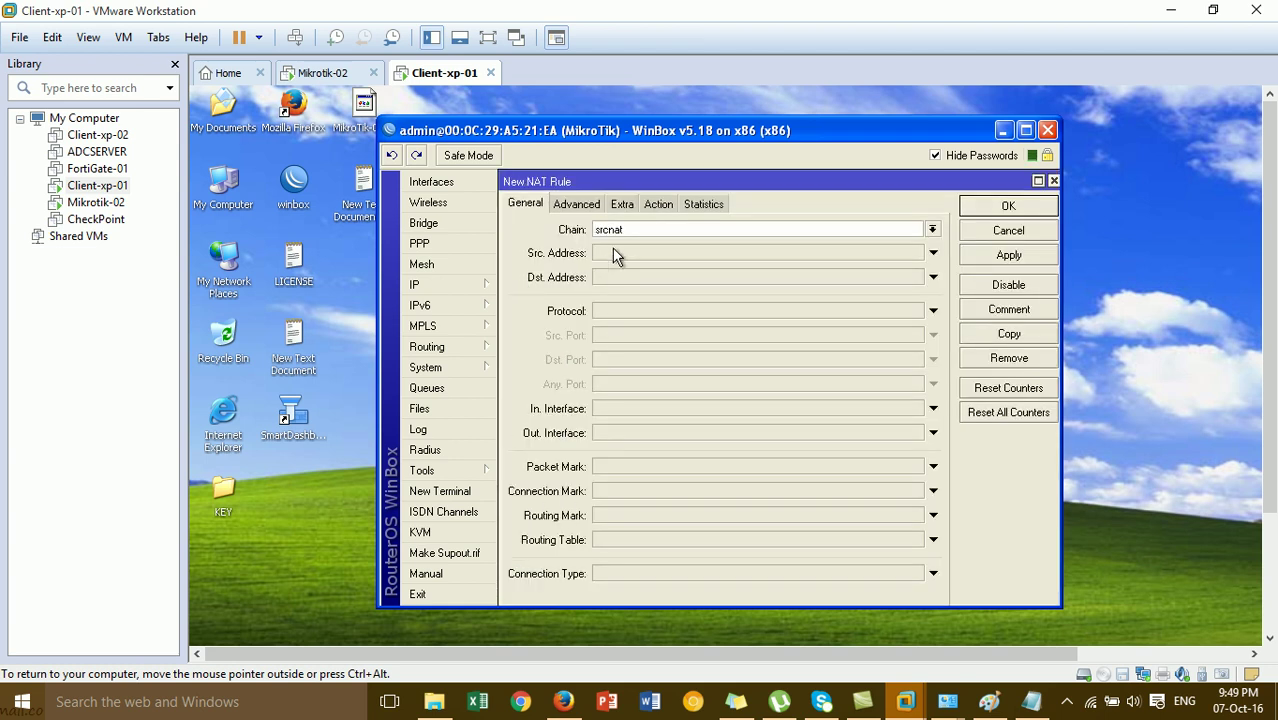
click(658, 206)
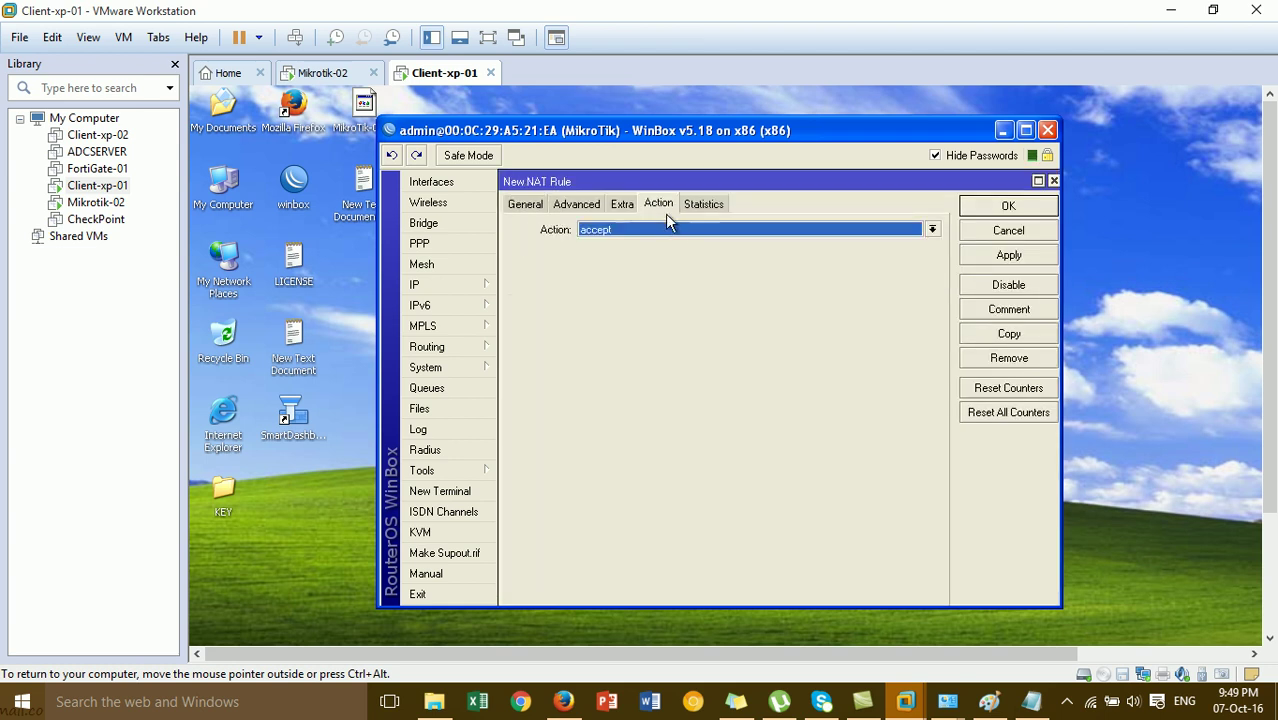
click(674, 233)
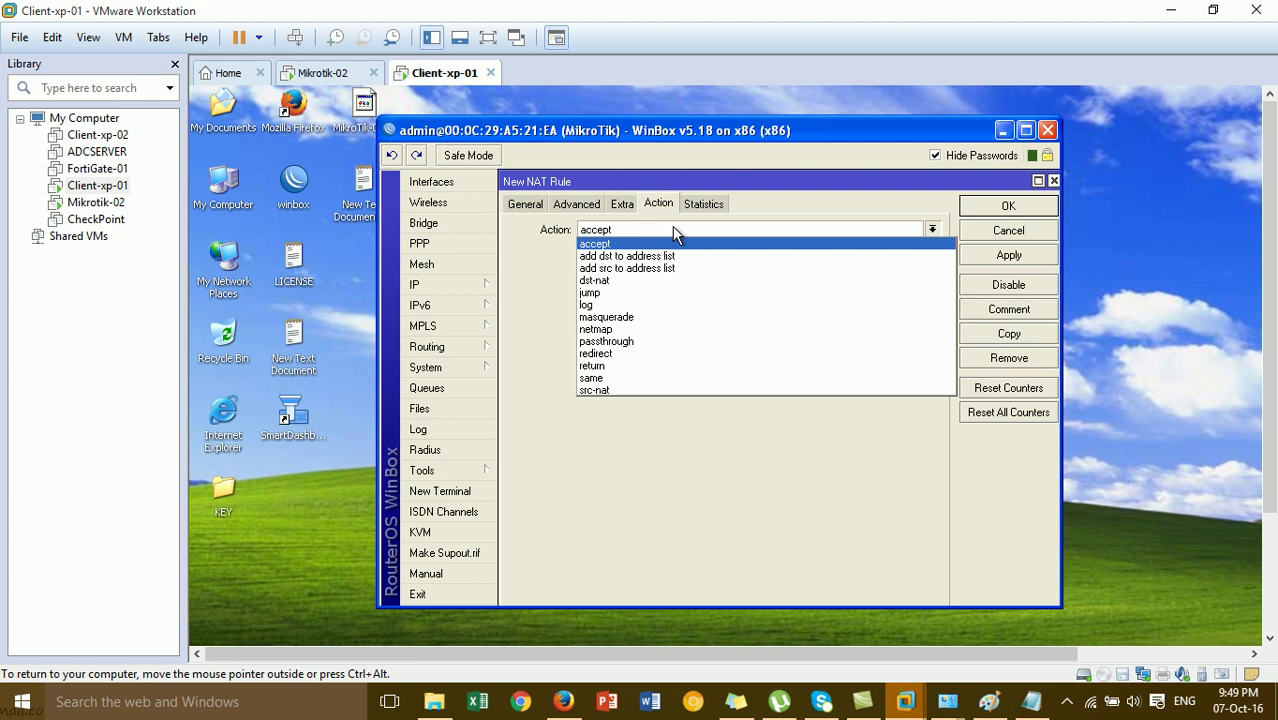
click(668, 318)
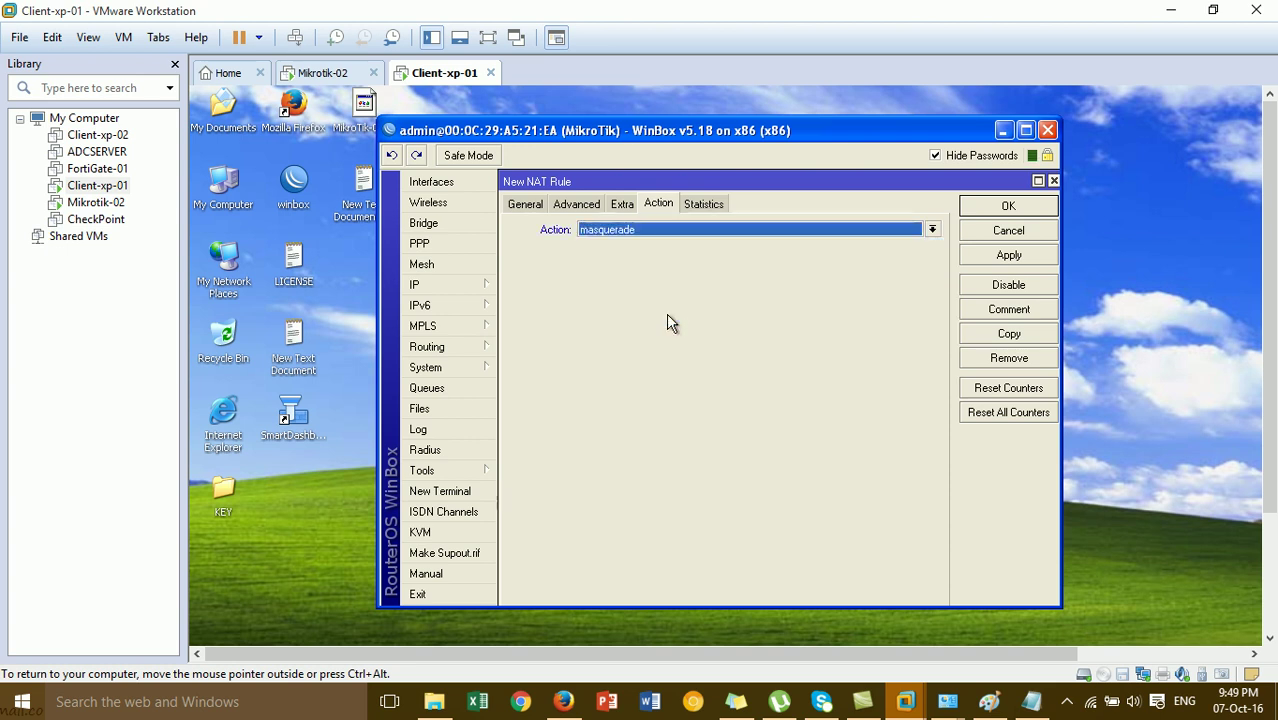
click(1001, 263)
click(538, 207)
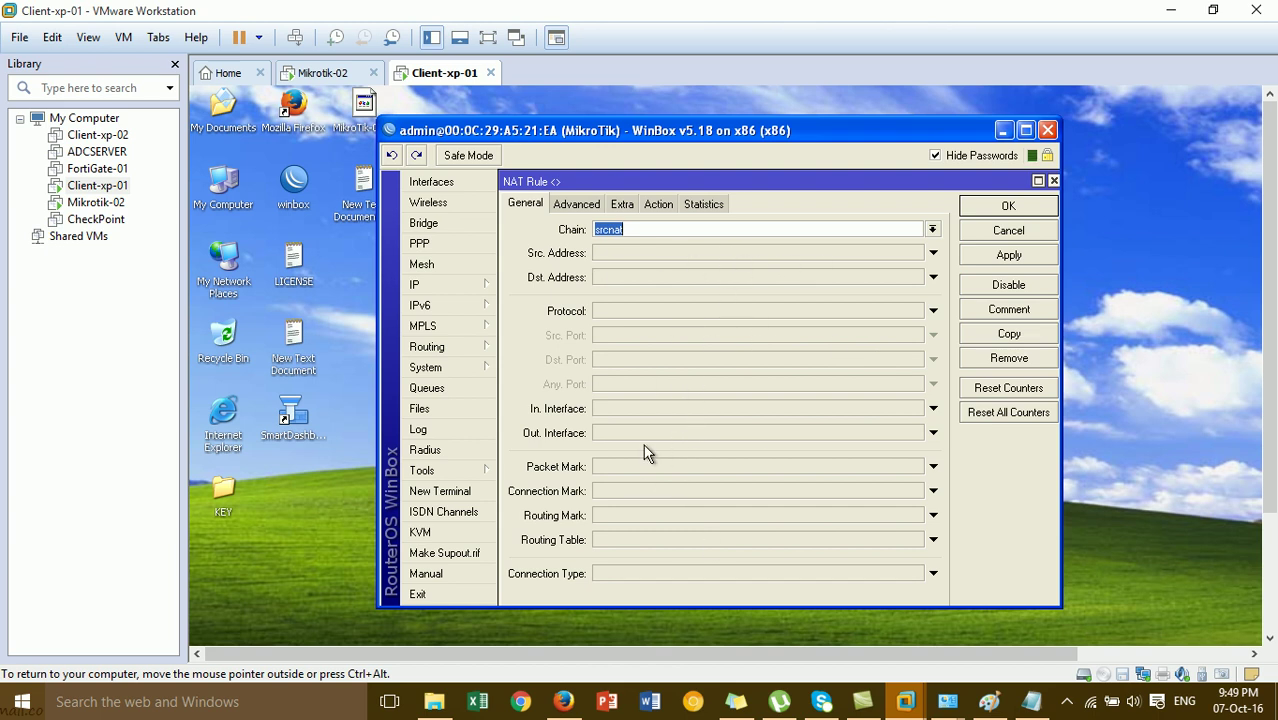
click(933, 432)
click(914, 434)
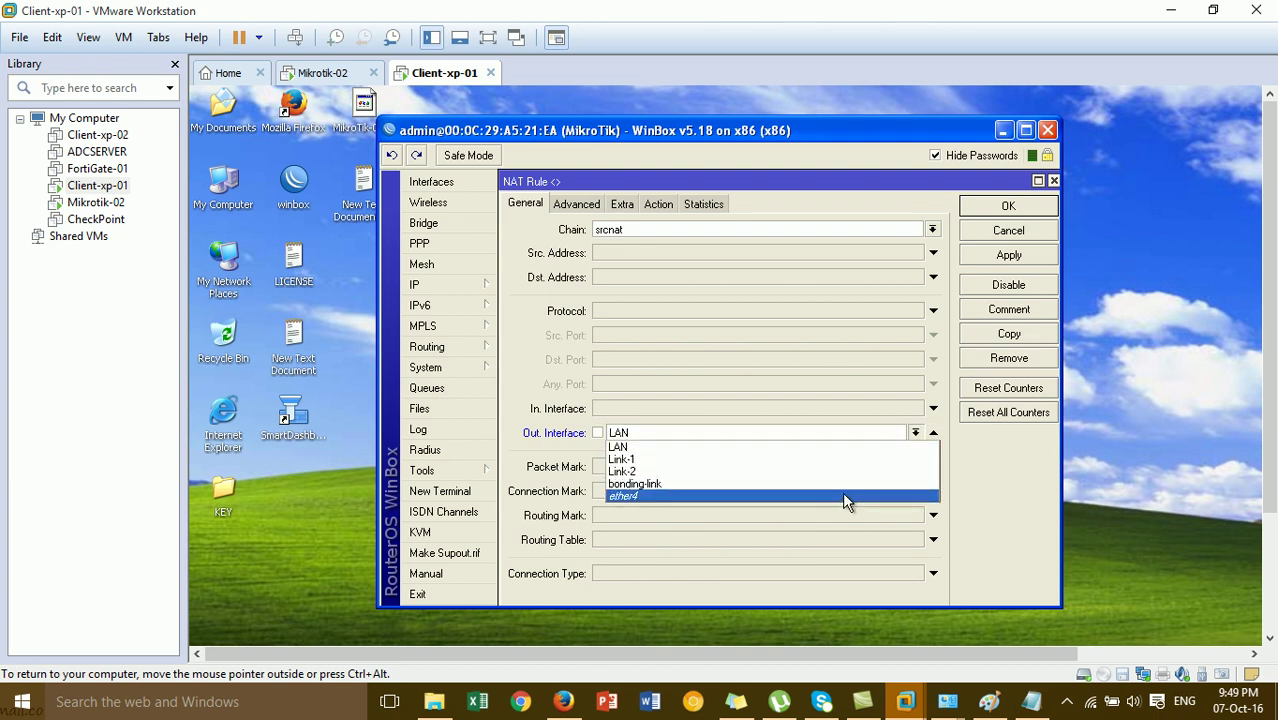
click(993, 469)
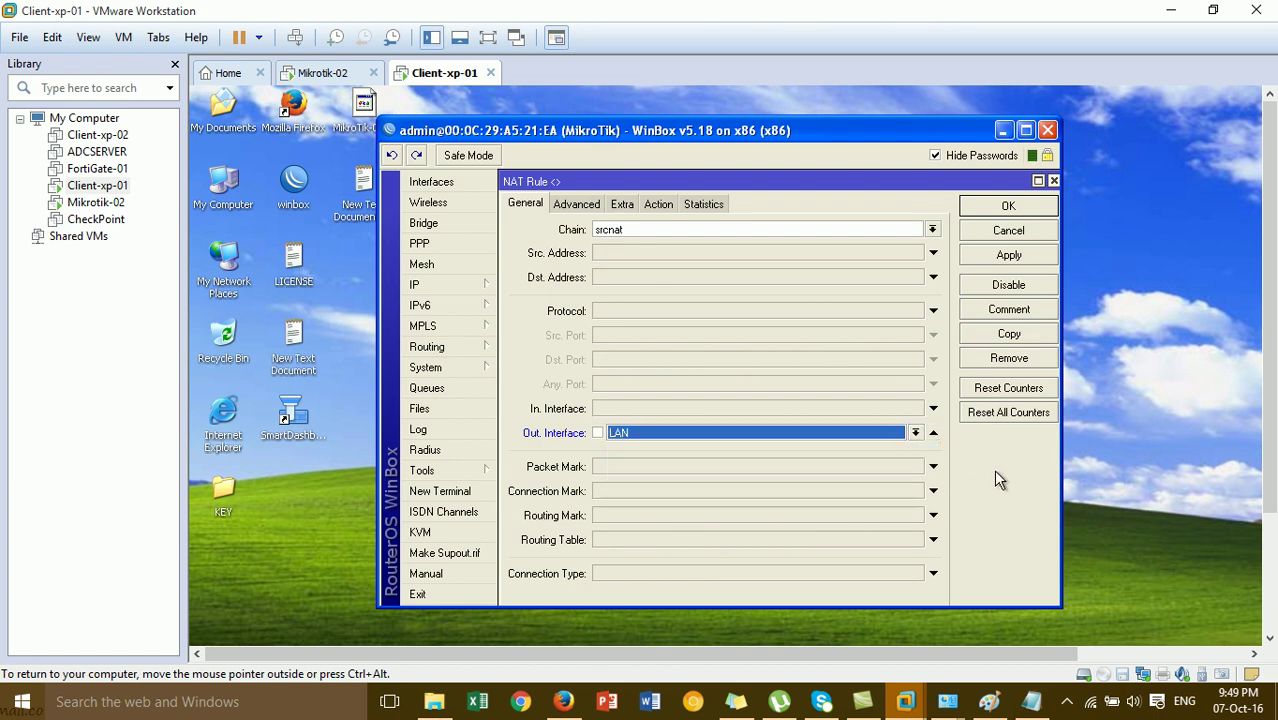
click(933, 432)
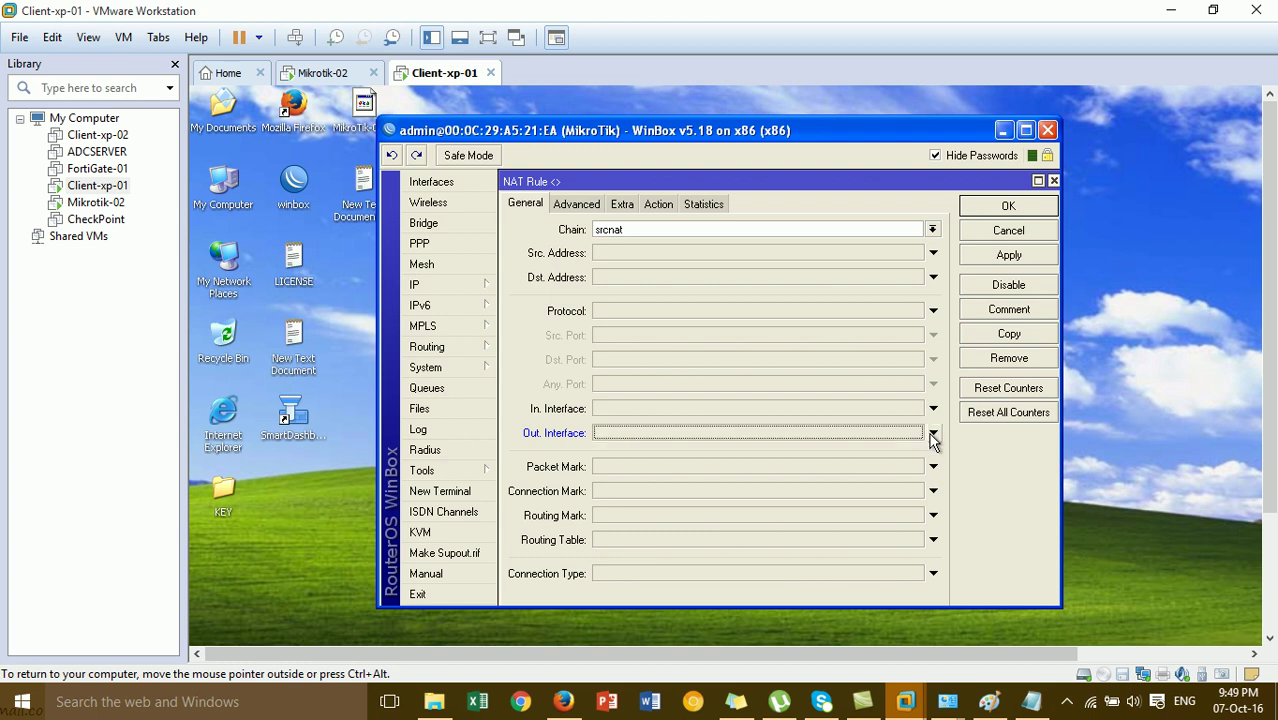
Save the masquerade NAT rule without an outgoing interface and close it.
click(1020, 260)
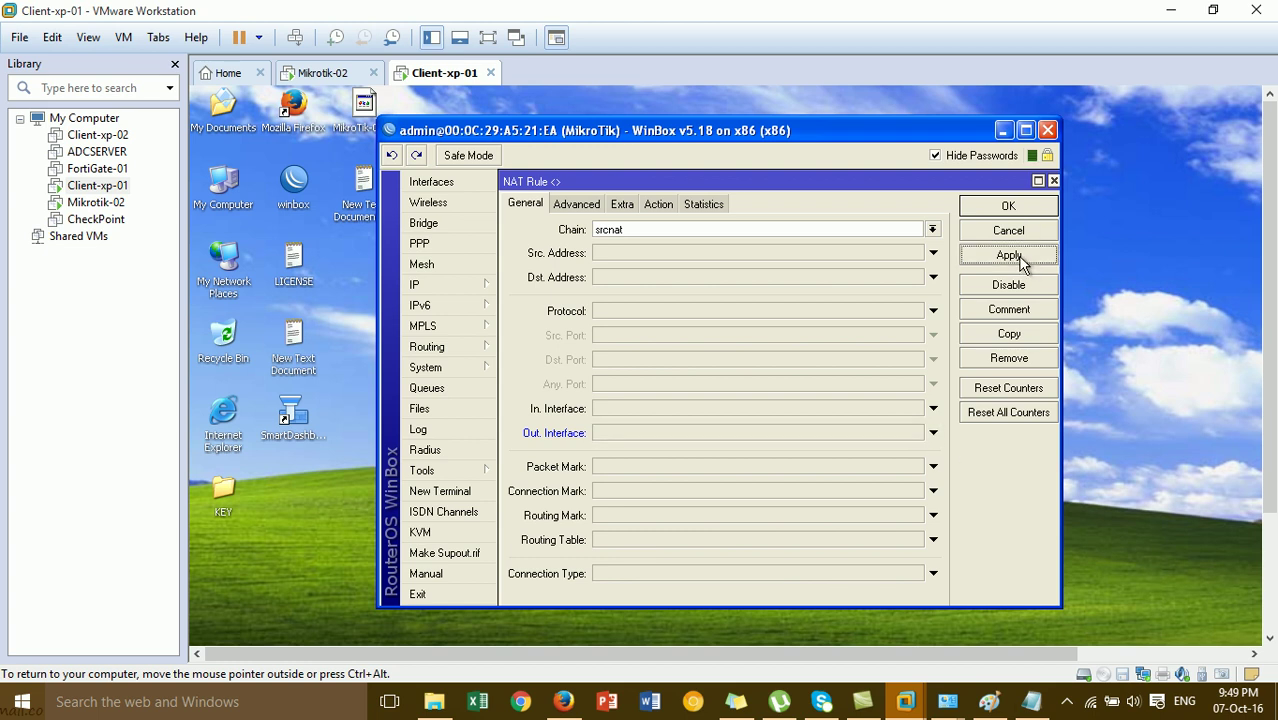
click(991, 209)
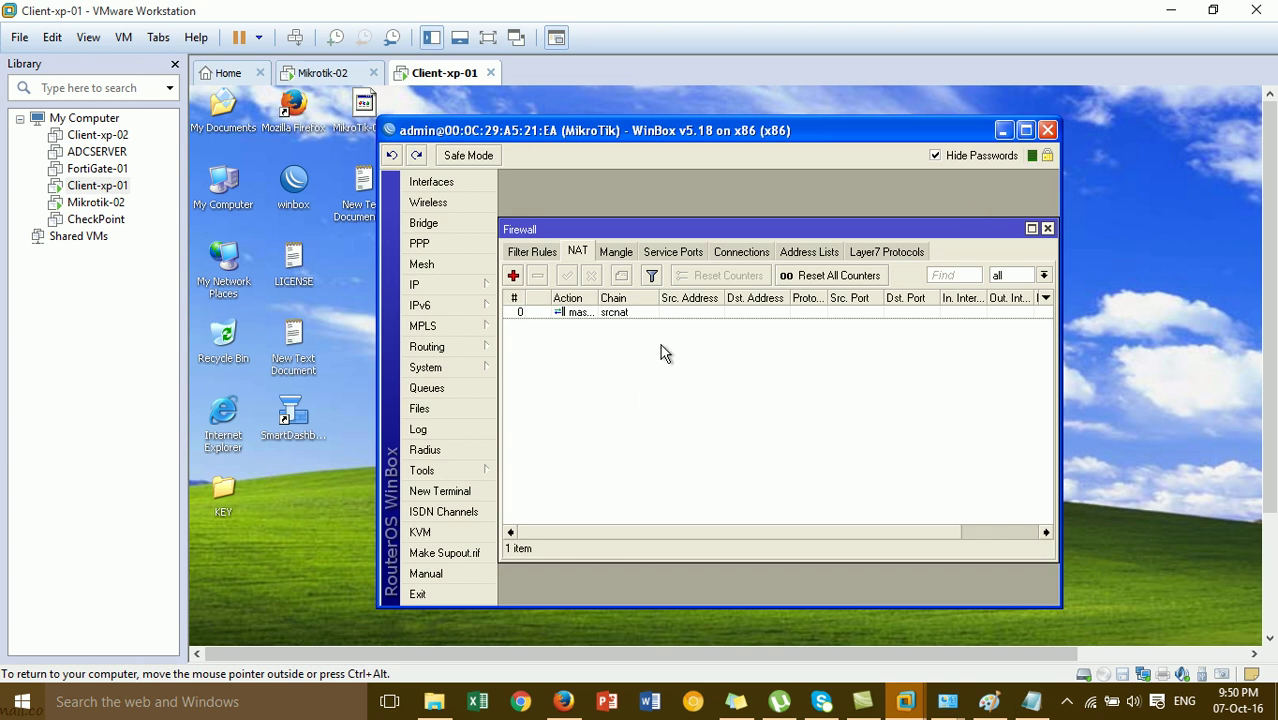
Ping 8.8.8.8 from a new router terminal, correcting any incomplete address, and stop the ping.
click(468, 490)
key(Return)
key(Return)
key(Return)
text(ping 8.8.8.)
key(Return)
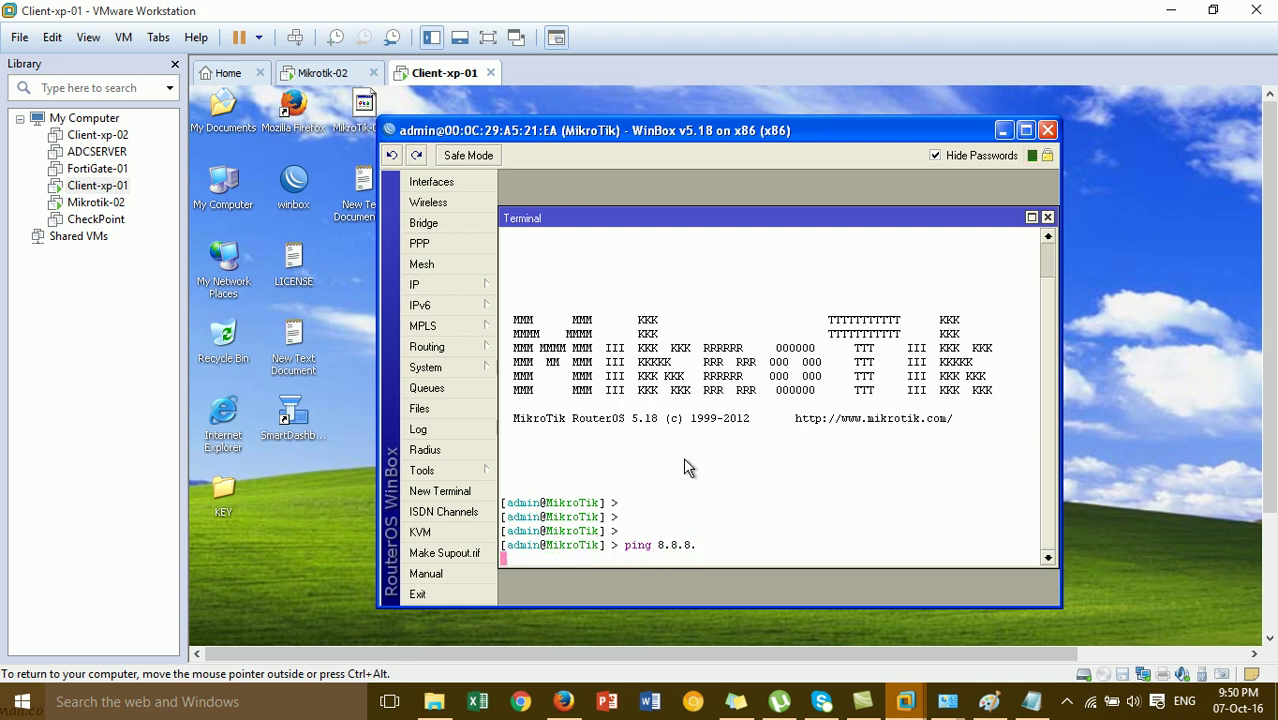
key(Up)
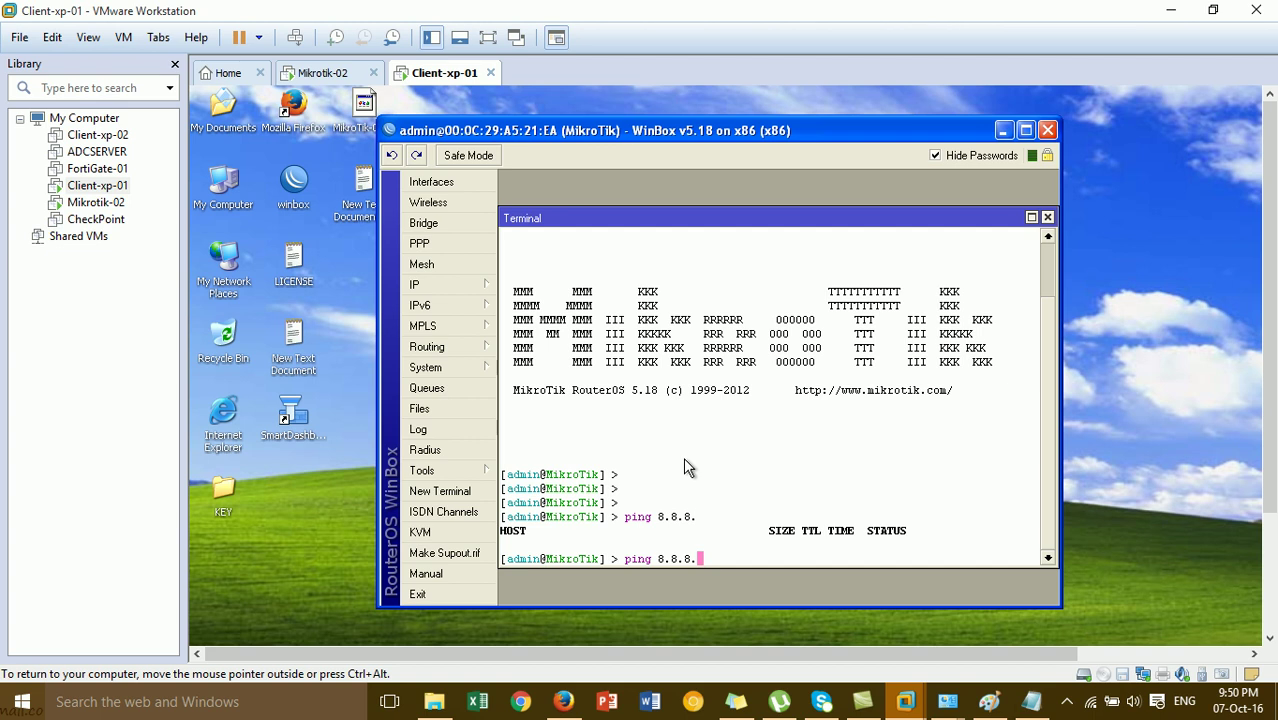
text(8)
key(Return)
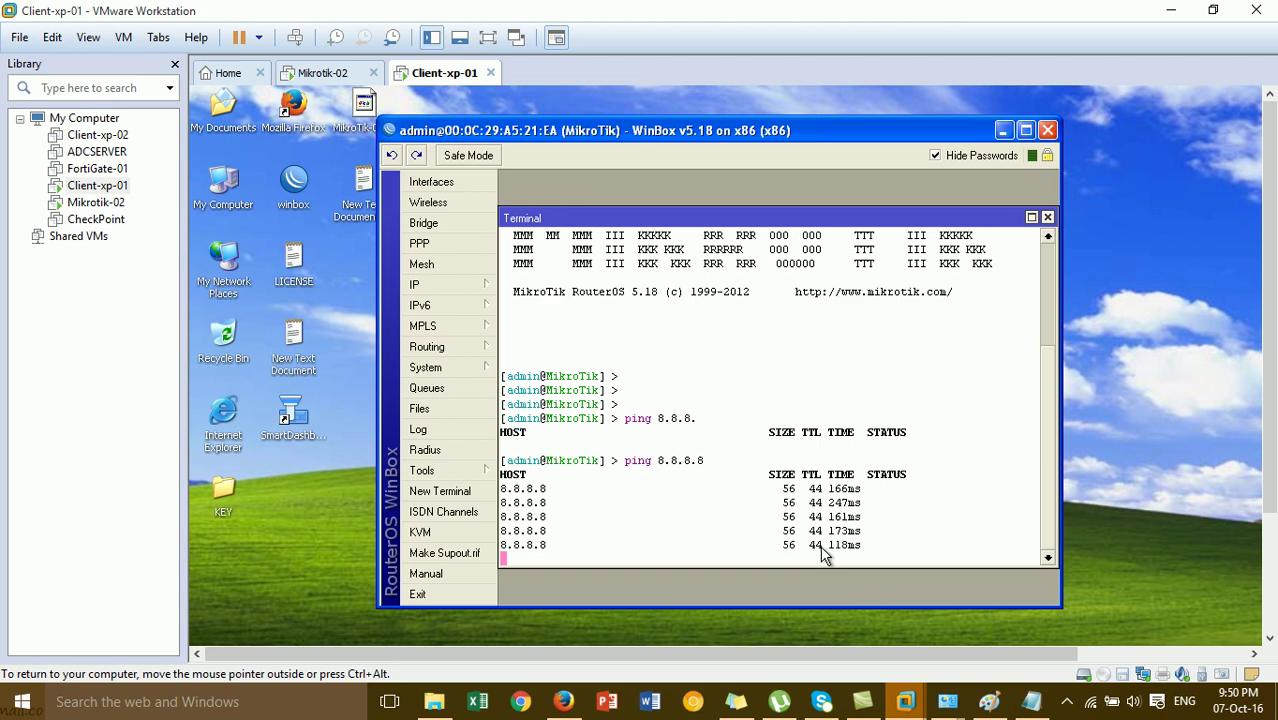
key(ctrl+c)
Ping google.com from the router terminal to test name resolution.
text(p)
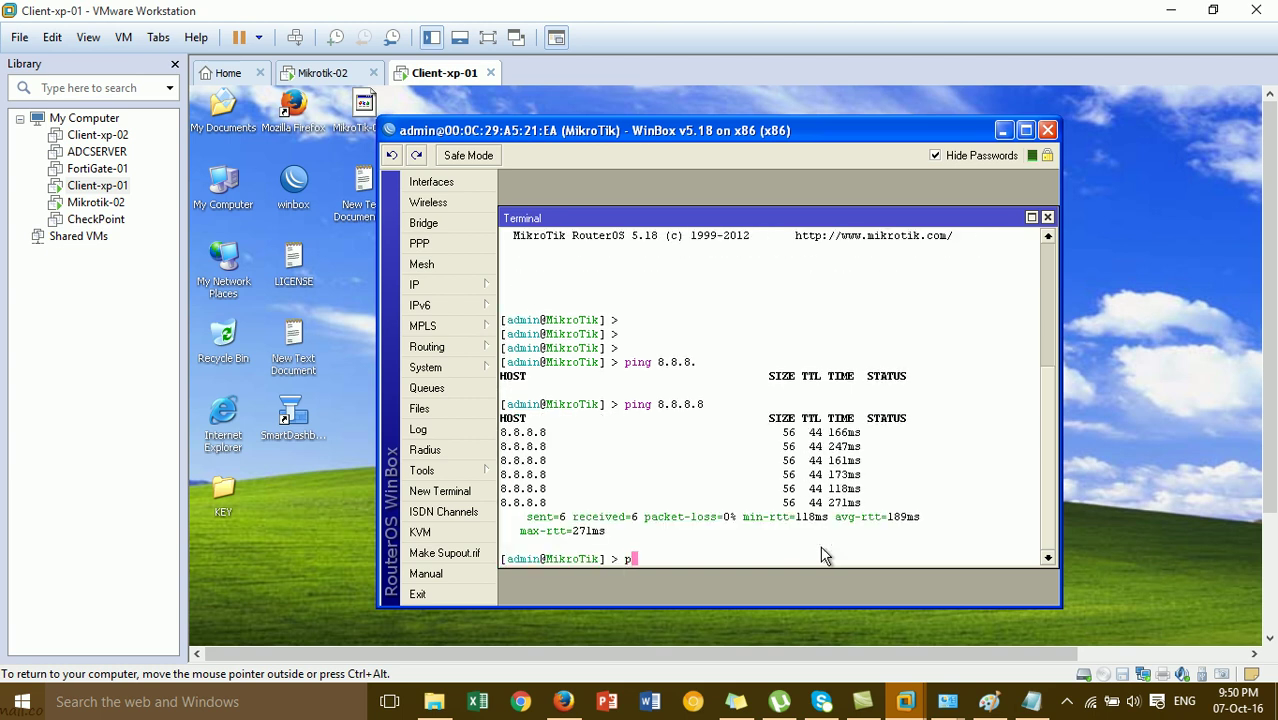
text(ing google.o)
text(om)
key(Return)
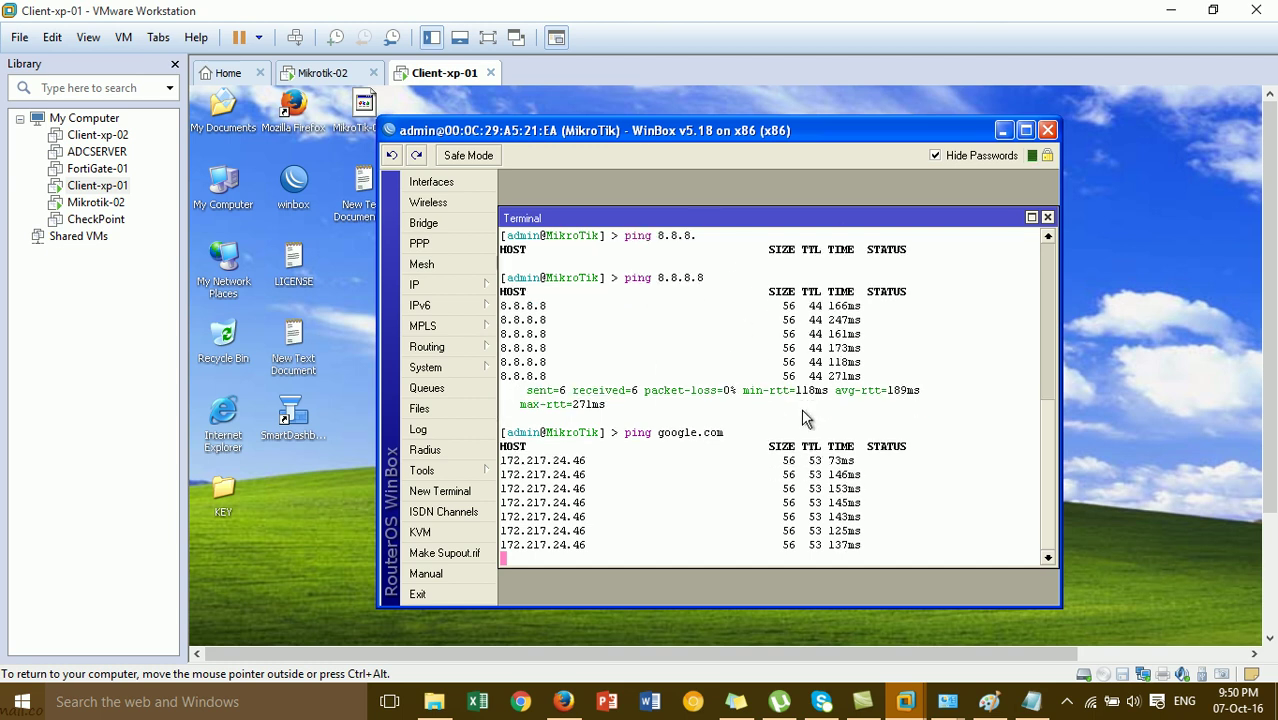
Minimize WinBox and check the IP address details of the XP client's Local Area Connection.
click(1004, 133)
click(1240, 657)
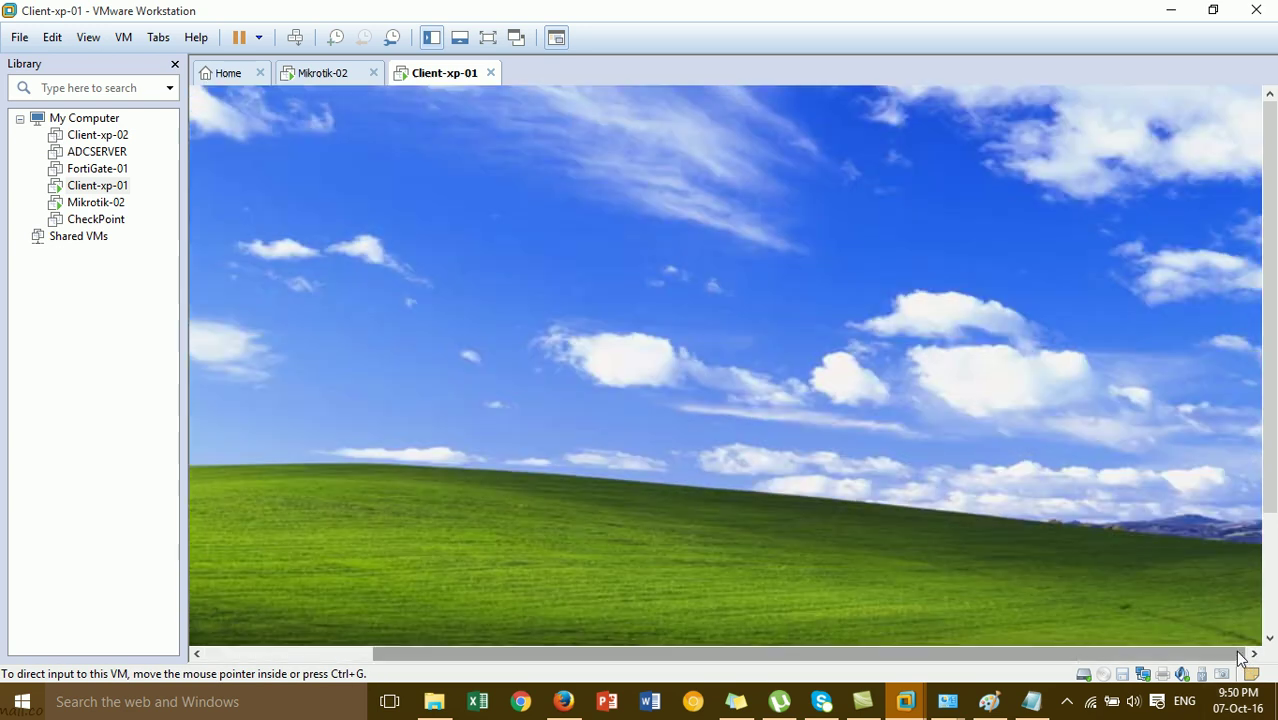
click(1269, 637)
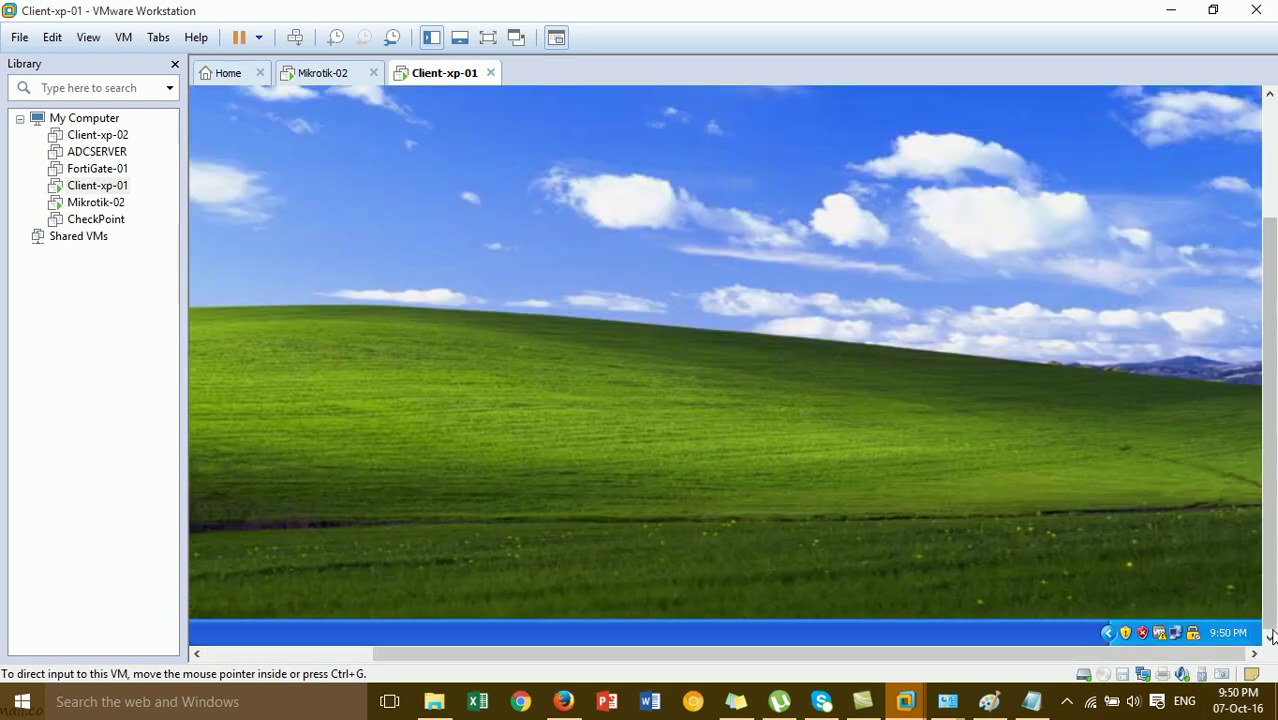
double_click(1177, 634)
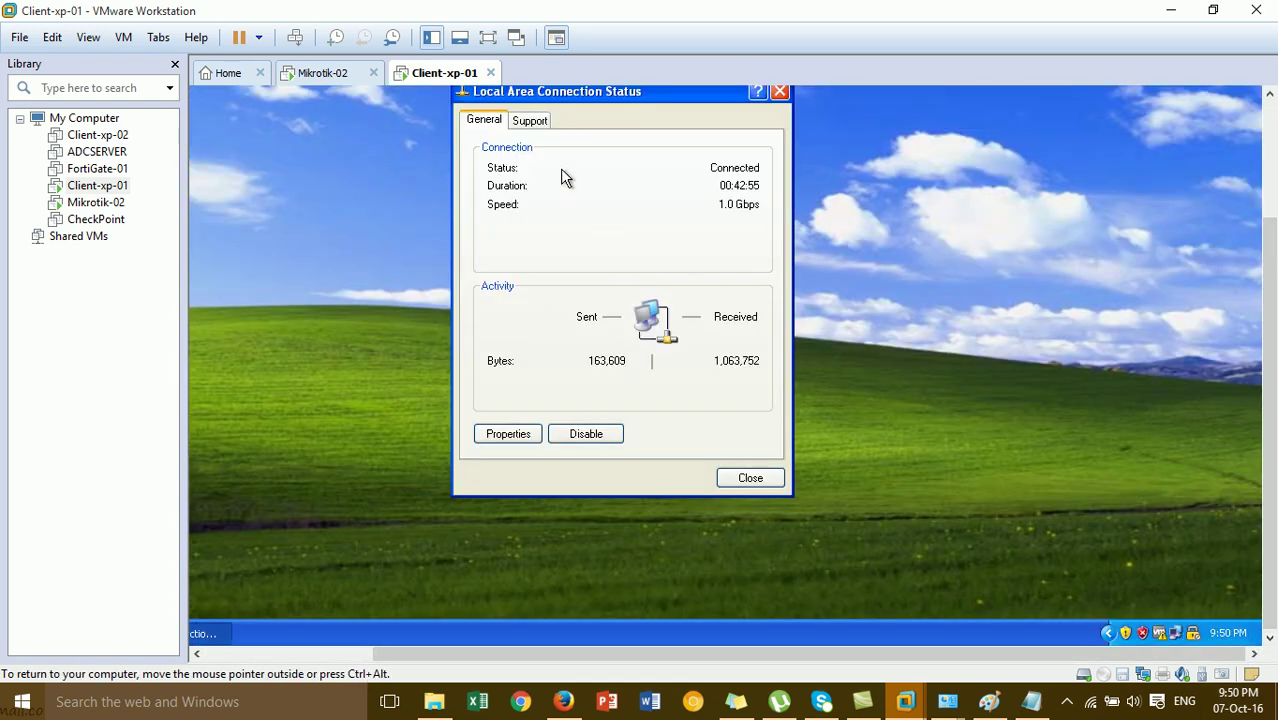
click(536, 121)
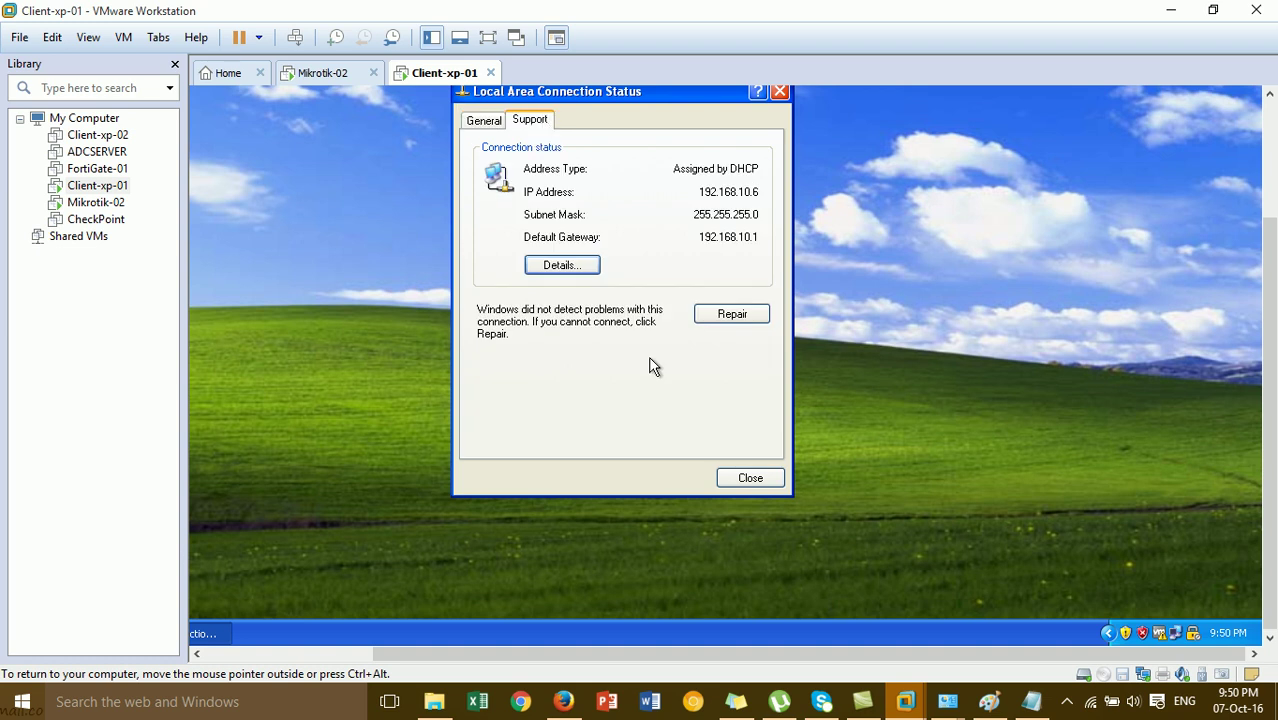
Repair the client's Local Area Connection and close its status window.
click(731, 315)
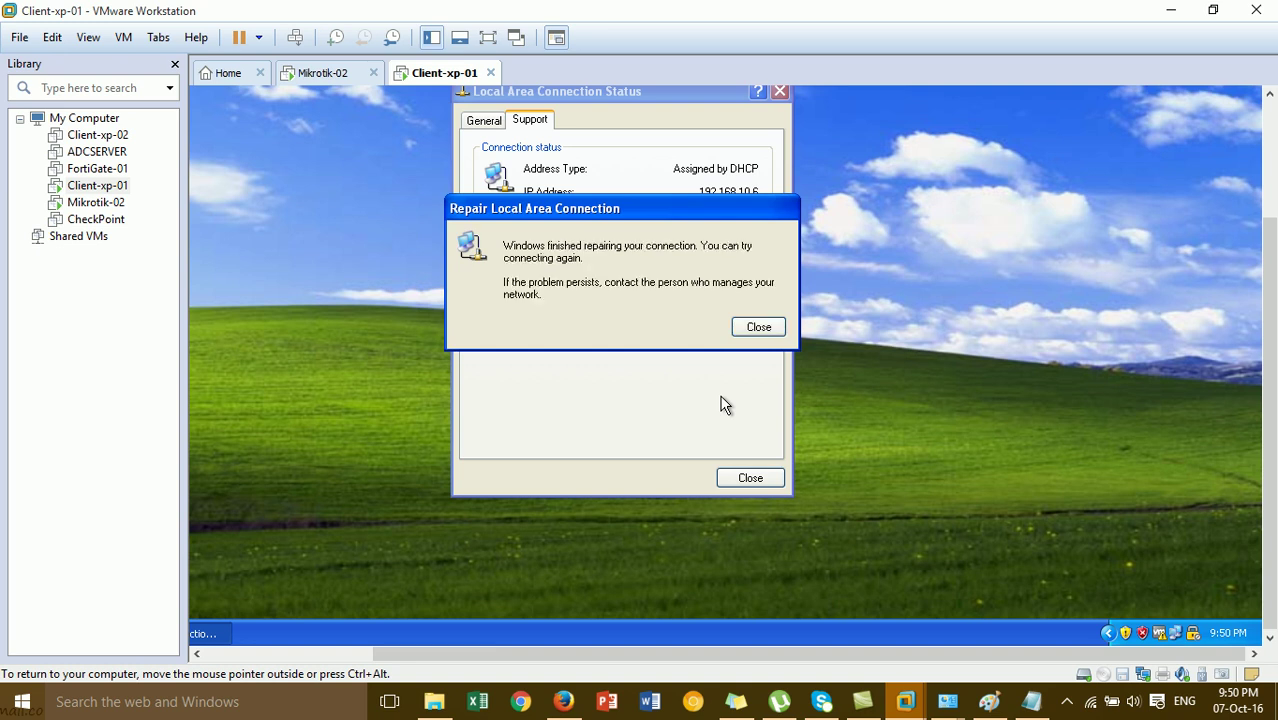
click(757, 328)
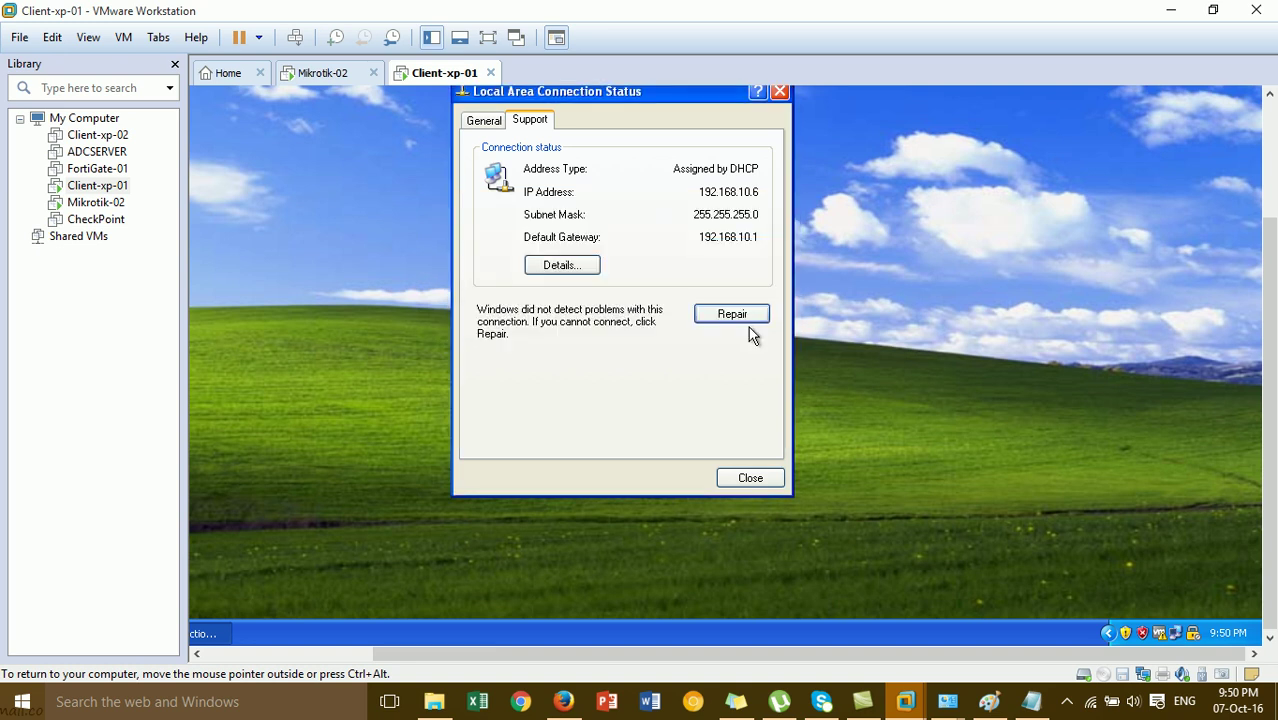
click(753, 478)
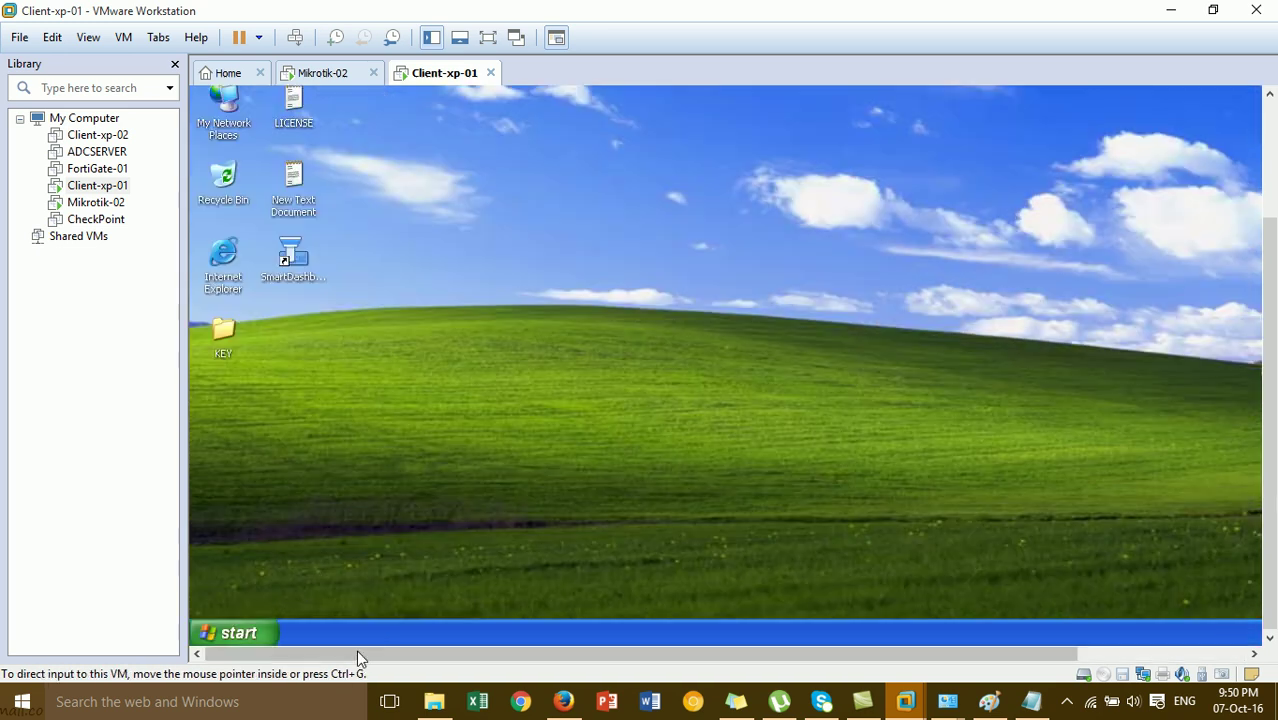
Open a command prompt on the XP client, ping 8.8.8.8, reposition the window for readability, and stop the ping.
key(super+r)
key(Return)
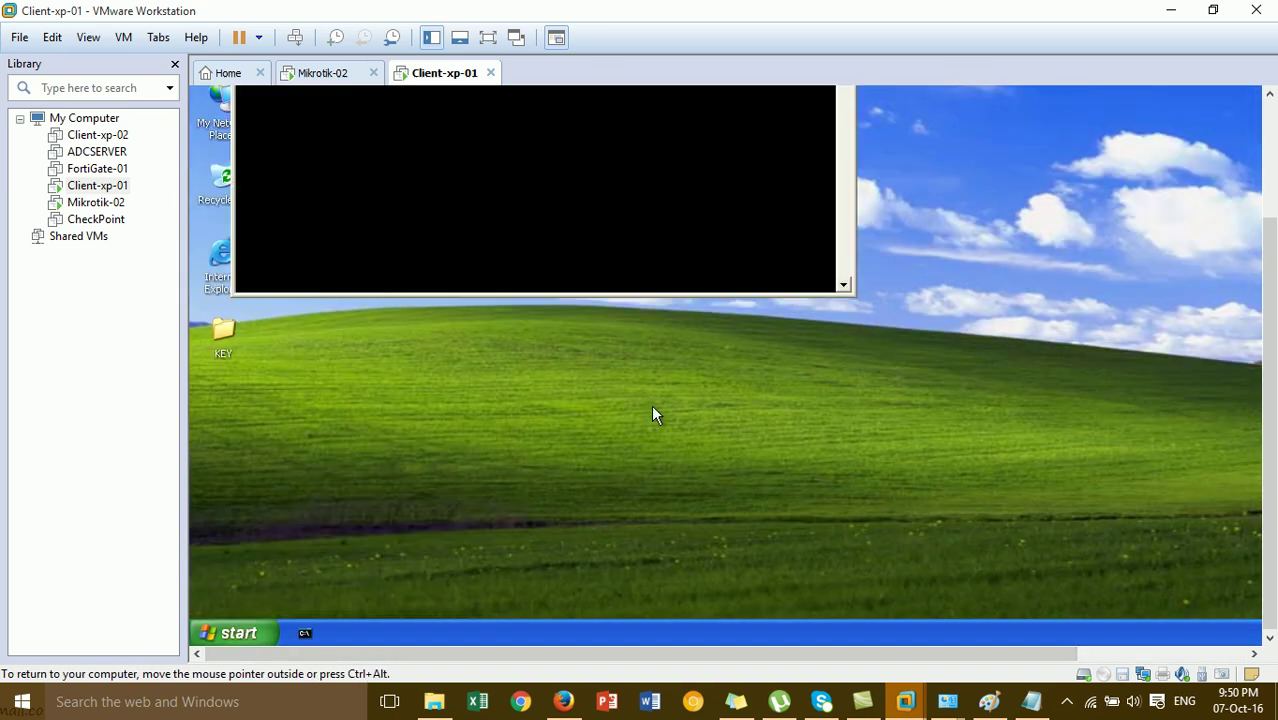
key(Return)
key(Return)
key(Return)
key(Return)
key(Return)
key(Return)
key(Return)
key(Return)
key(Return)
text(ping 8.8.8.8)
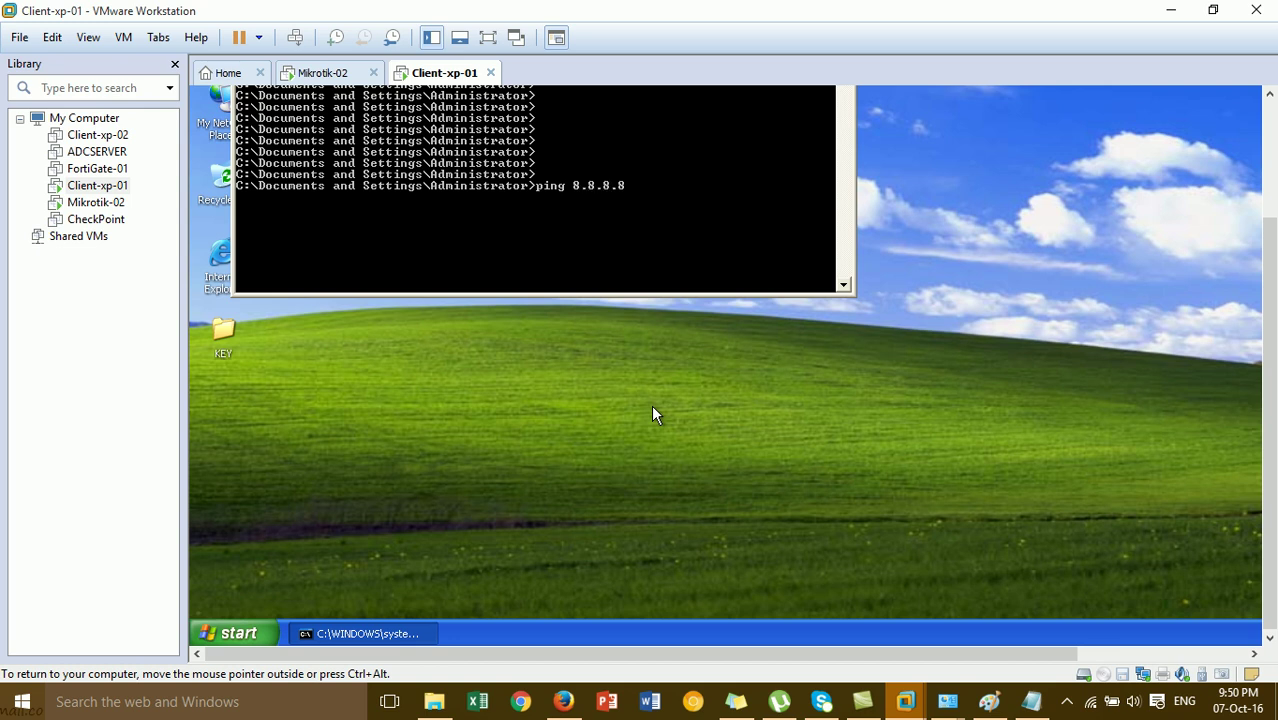
key(Return)
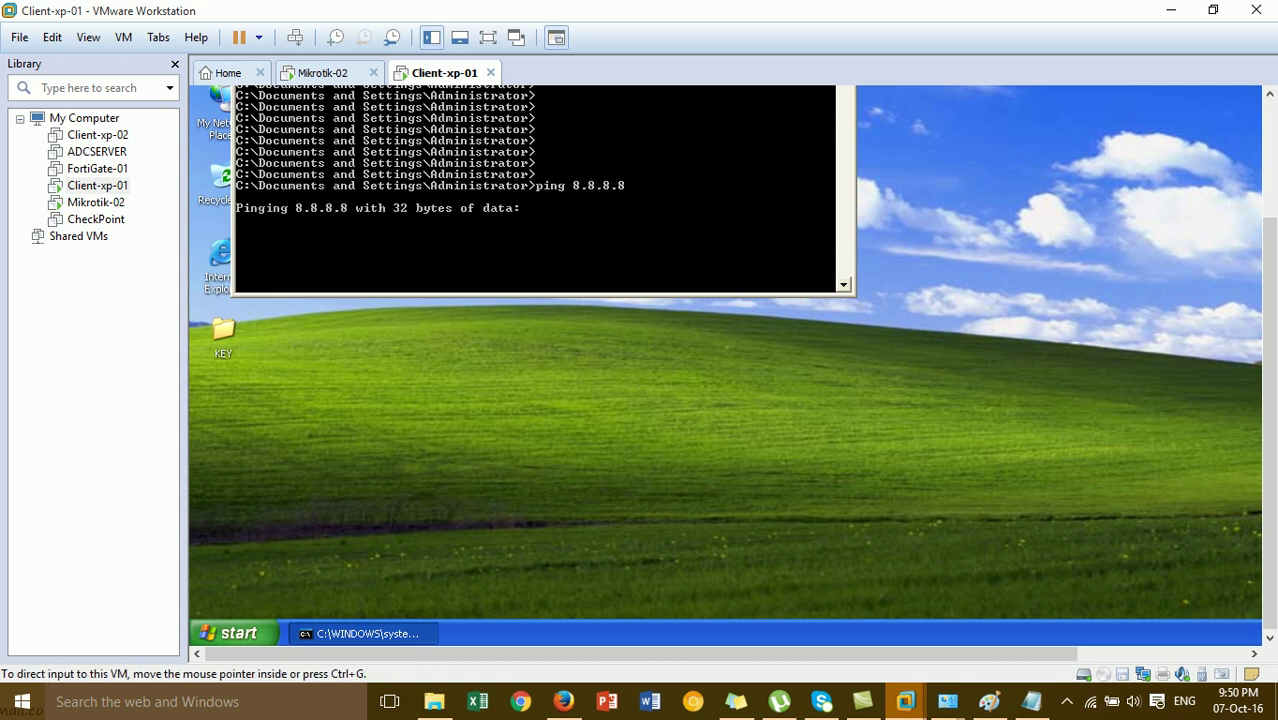
click(1268, 170)
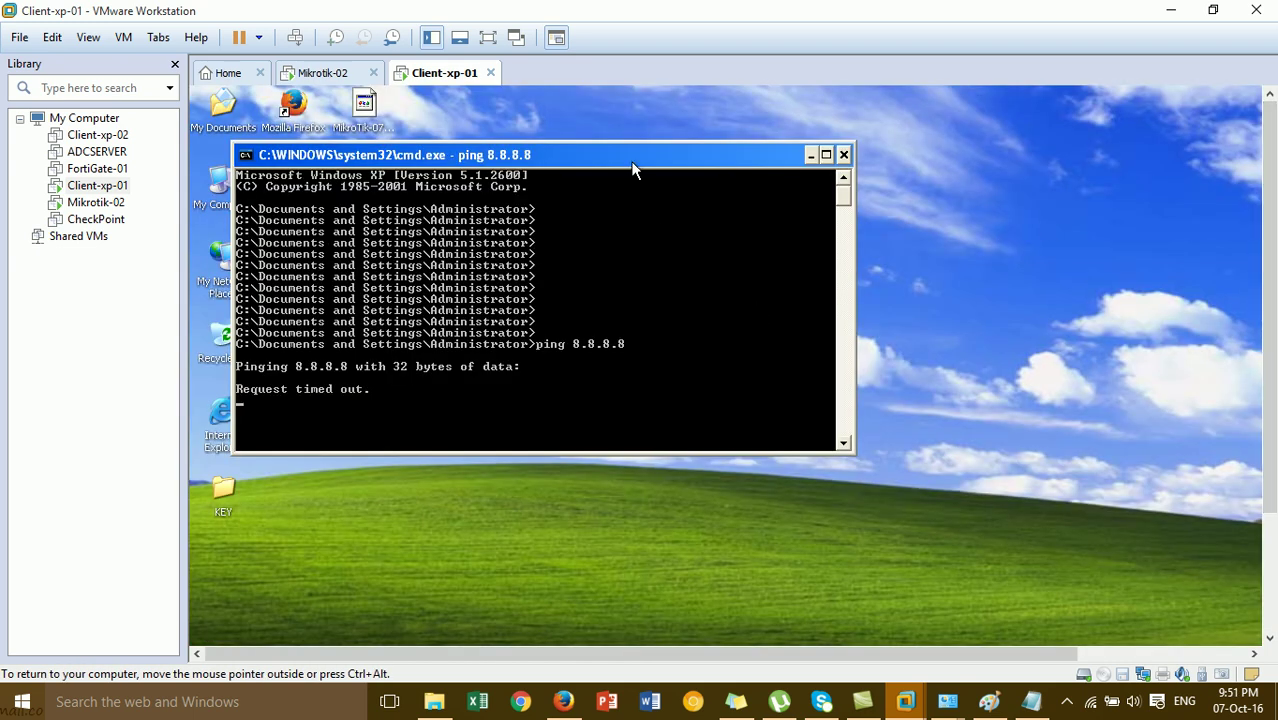
drag(632, 170, 789, 134)
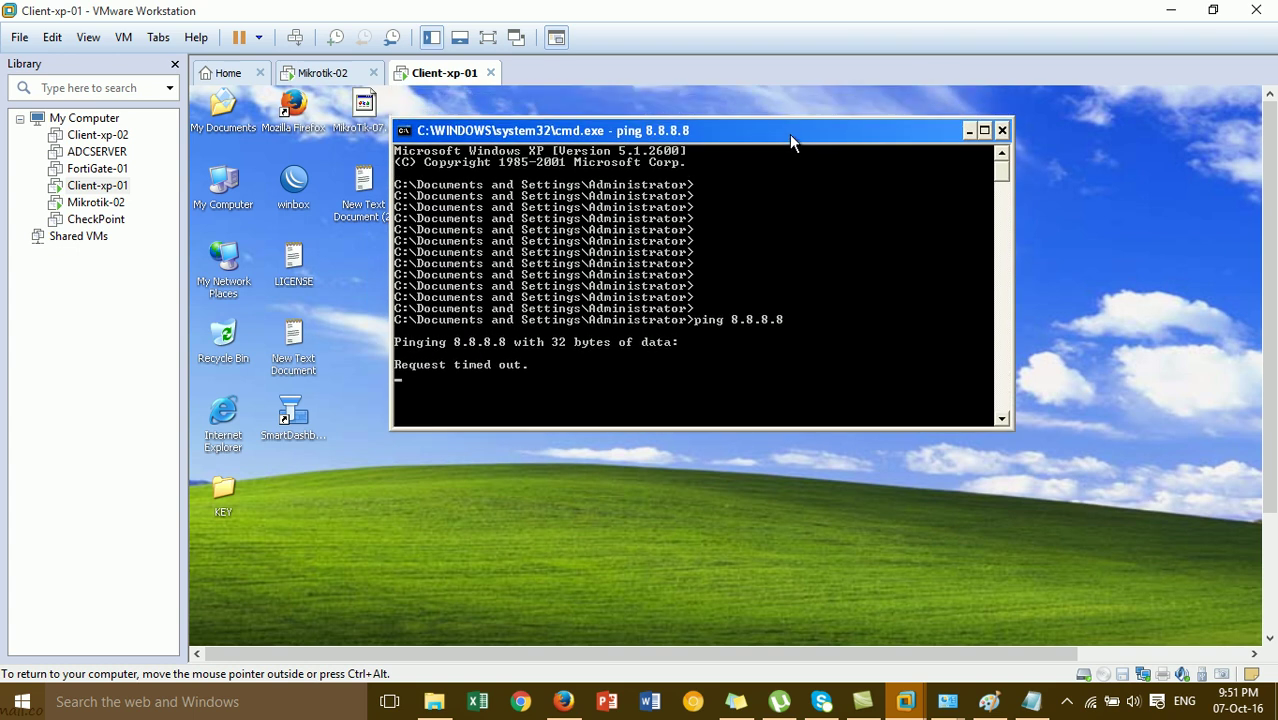
key(ctrl+c)
Discard the recalled ping command and change the command prompt's directory to the C: drive root with cd\.
key(Up)
key(BackSpace)
key(BackSpace)
key(BackSpace)
key(BackSpace)
key(BackSpace)
key(BackSpace)
key(BackSpace)
key(BackSpace)
key(BackSpace)
key(BackSpace)
key(BackSpace)
key(BackSpace)
text(co)
key(BackSpace)
key(BackSpace)
key(BackSpace)
key(BackSpace)
text(cd\)
key(Return)
key(Return)
key(Return)
Try to release the client's IP address with the command config /release.
text(config)
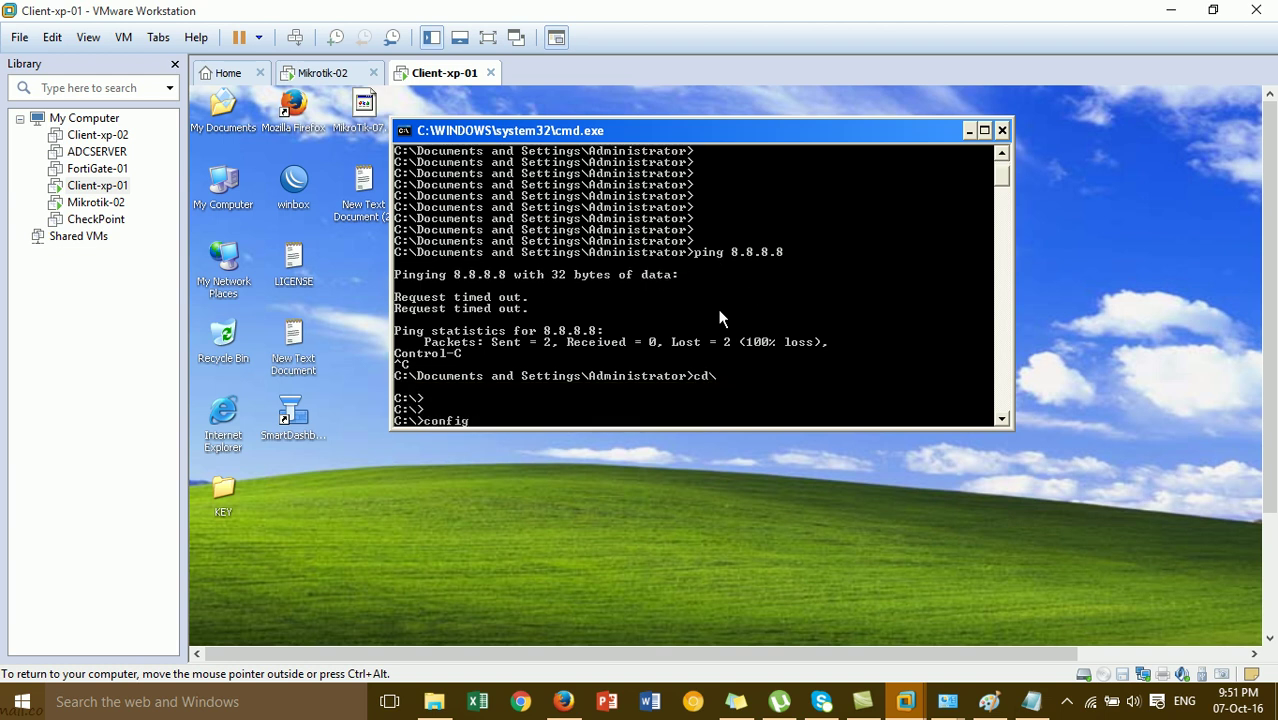
text( /release)
key(Return)
Replace the recalled command with ipconfig /release and run it to release the client's DHCP address.
key(Up)
key(BackSpace)
key(BackSpace)
key(BackSpace)
key(BackSpace)
key(BackSpace)
key(BackSpace)
key(BackSpace)
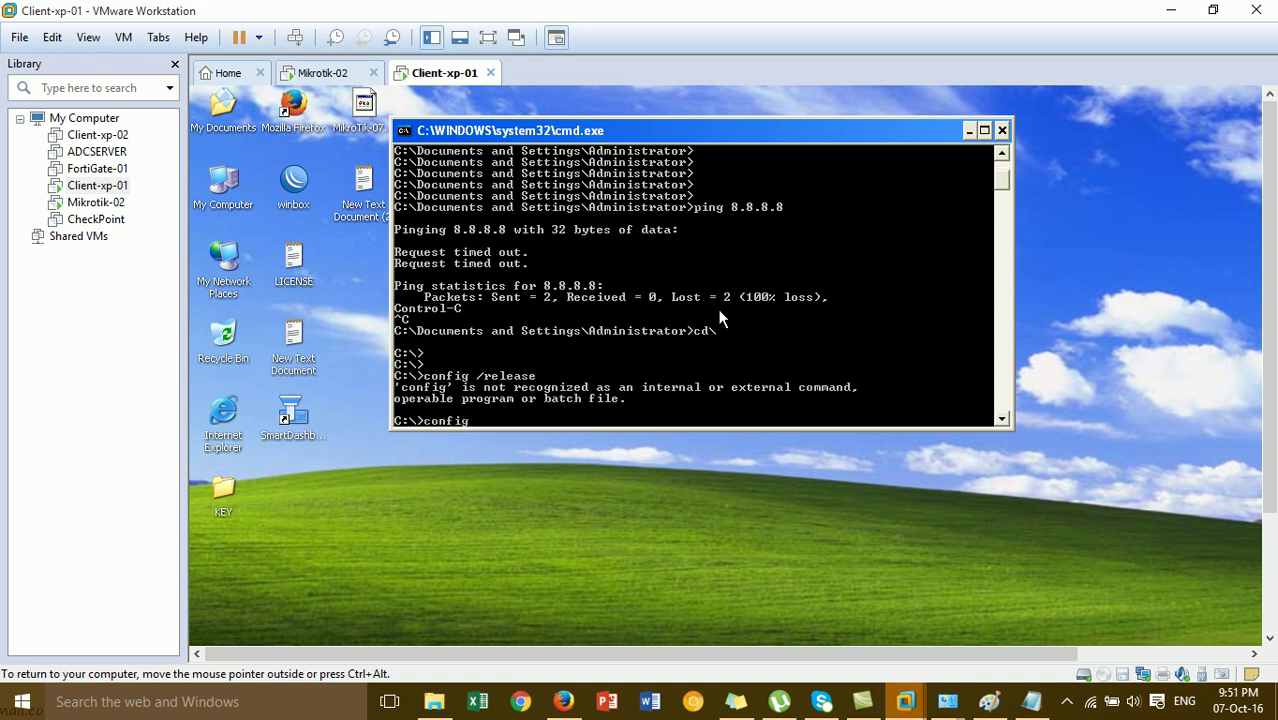
key(BackSpace)
key(BackSpace)
key(BackSpace)
key(BackSpace)
key(BackSpace)
text(ipconfig /release)
key(Return)
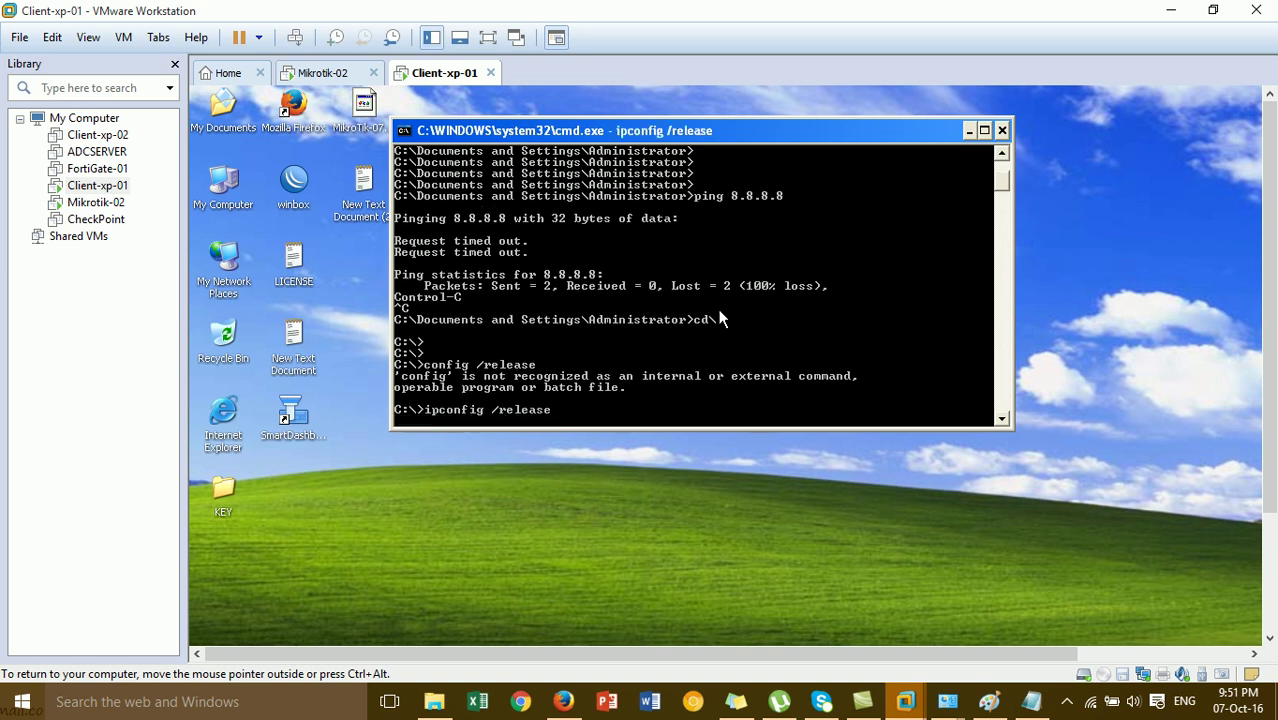
Request a new DHCP address for the client by running ipconfig /renew.
key(Up)
key(BackSpace)
key(BackSpace)
key(BackSpace)
key(BackSpace)
key(BackSpace)
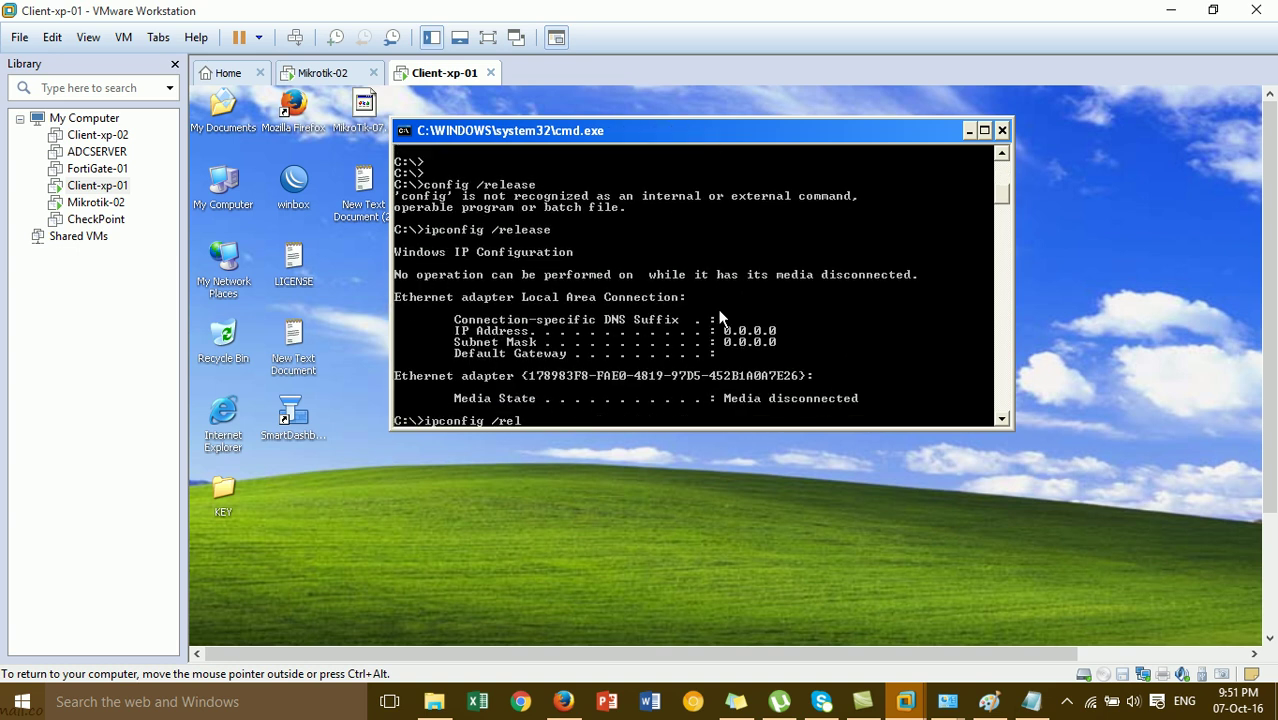
text(new)
key(Return)
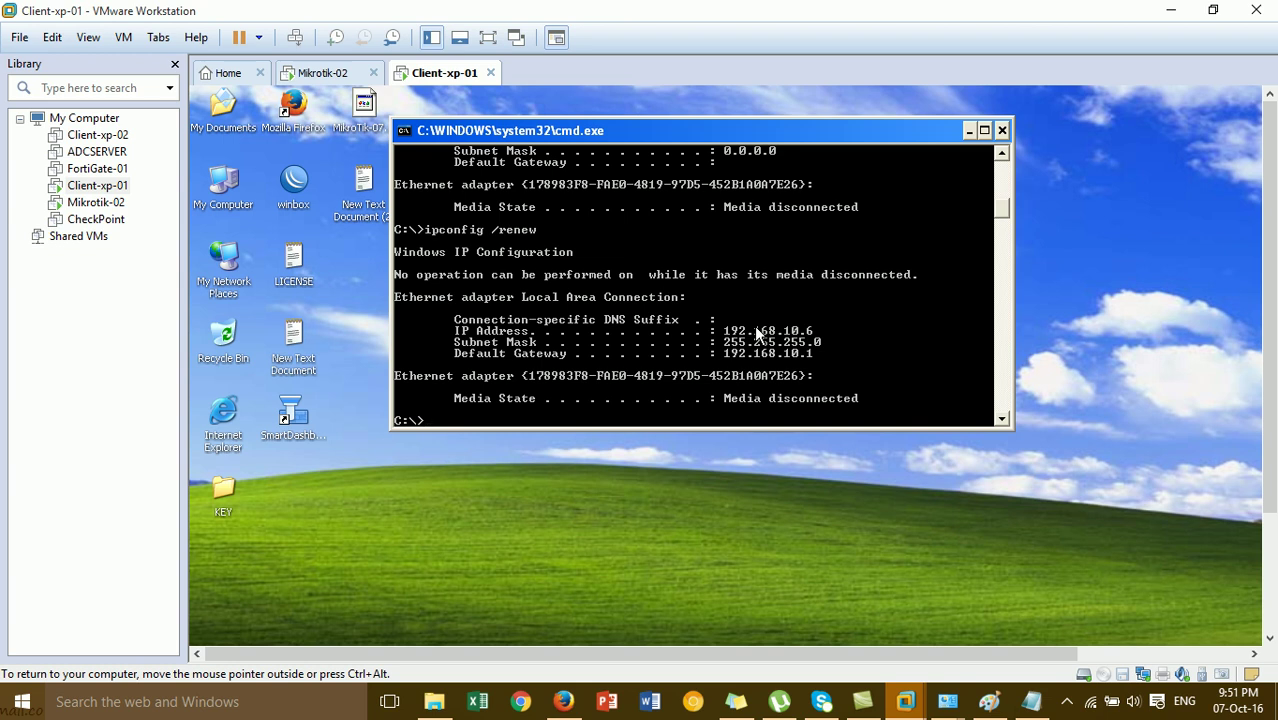
Run plain ipconfig to review the client's IP configuration, and close the command prompt.
key(Up)
key(BackSpace)
key(BackSpace)
key(BackSpace)
key(BackSpace)
key(Return)
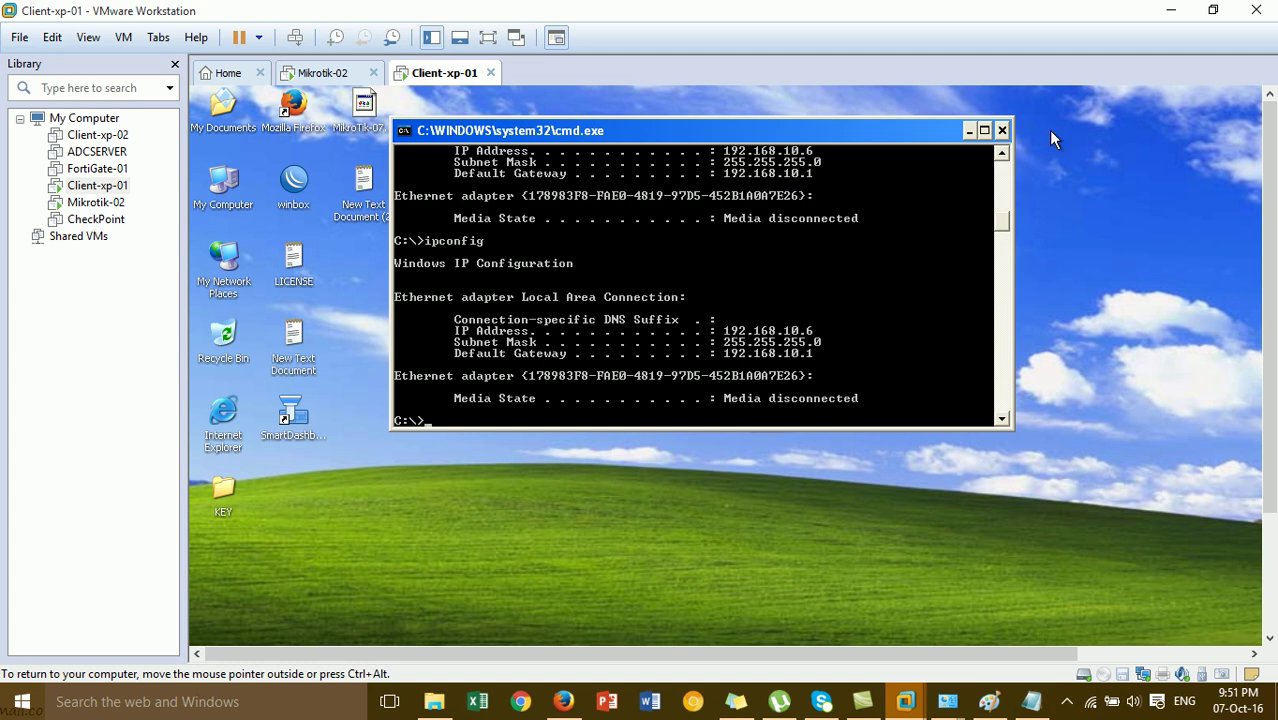
click(1001, 130)
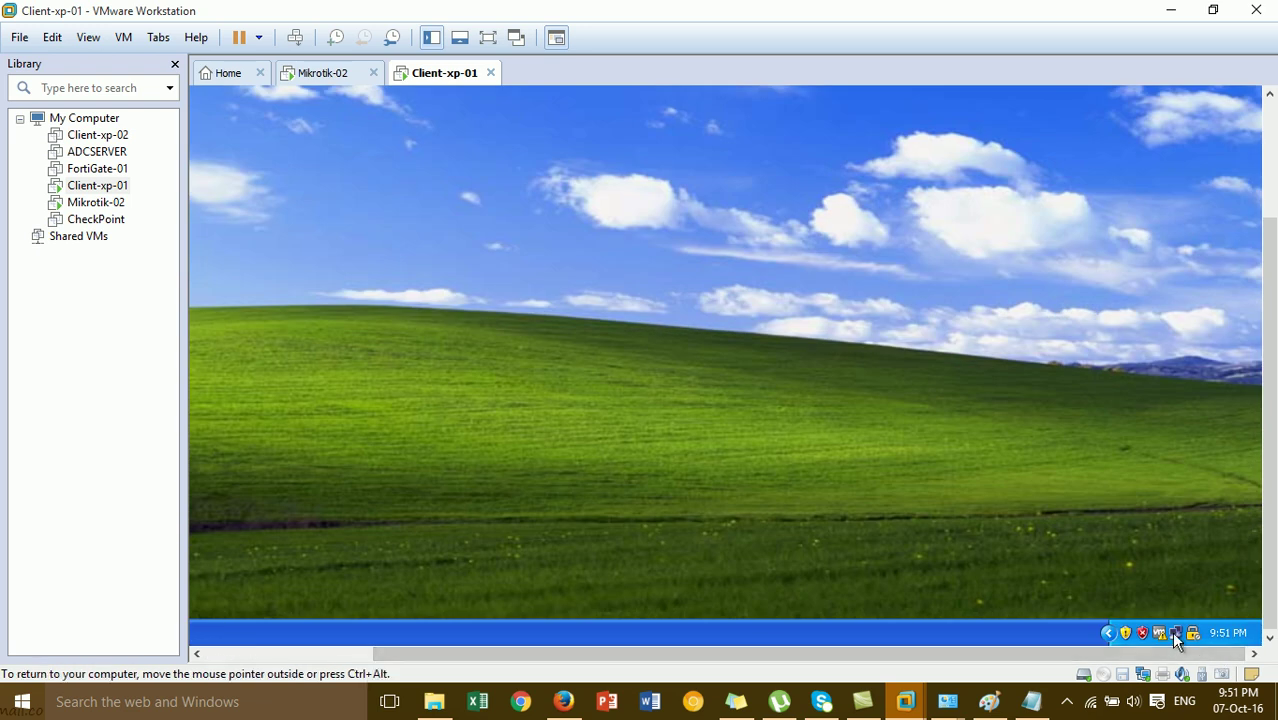
Check the Network Connection Details of the client's Local Area Connection, and close both status windows.
double_click(1174, 633)
click(540, 125)
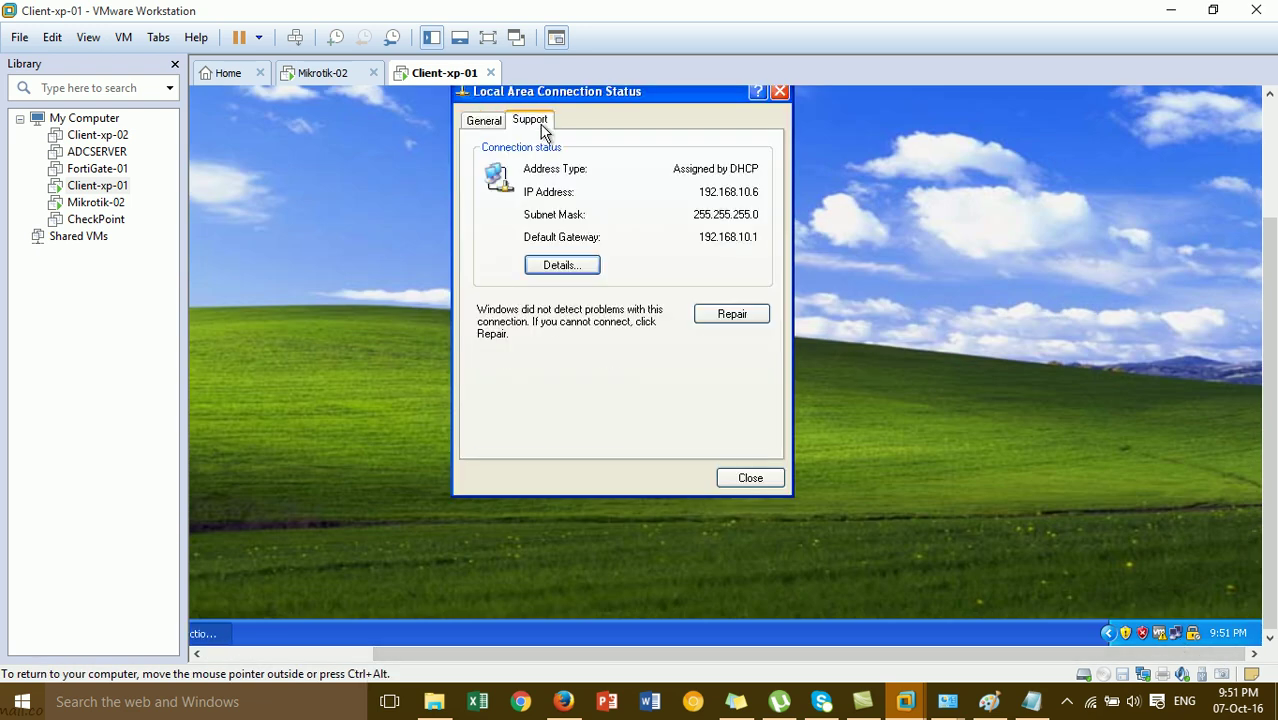
click(585, 264)
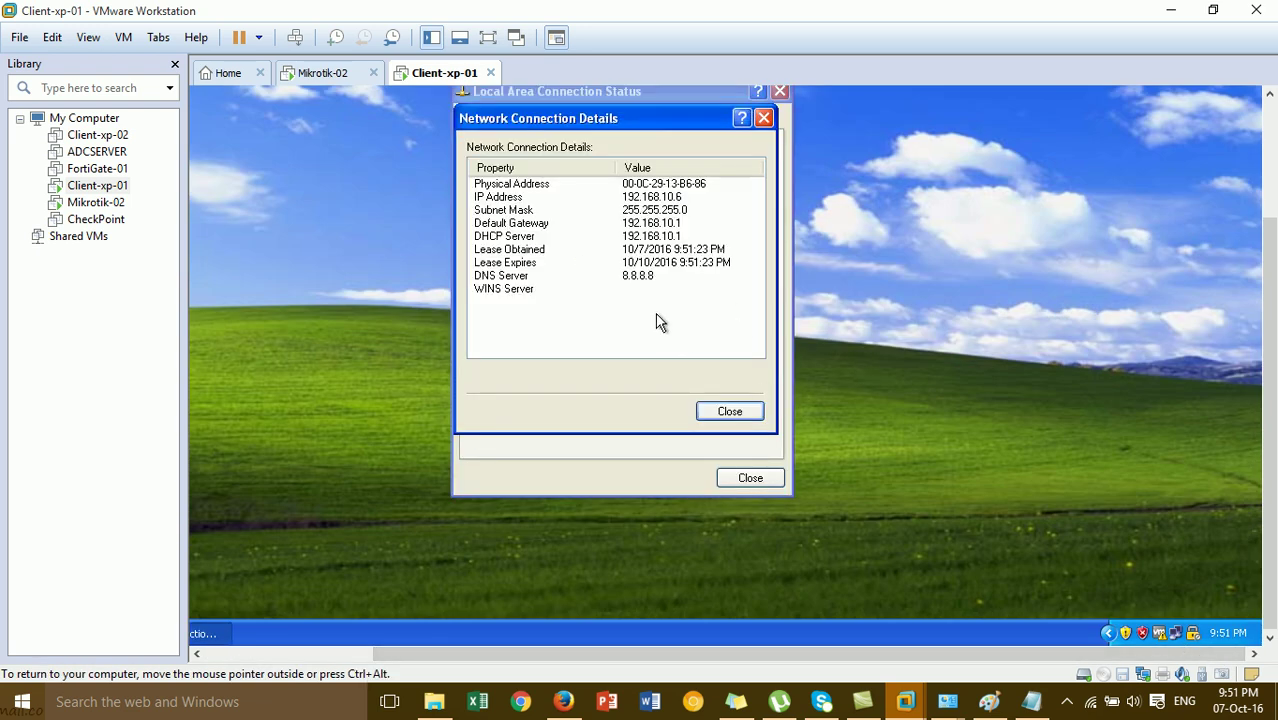
click(745, 414)
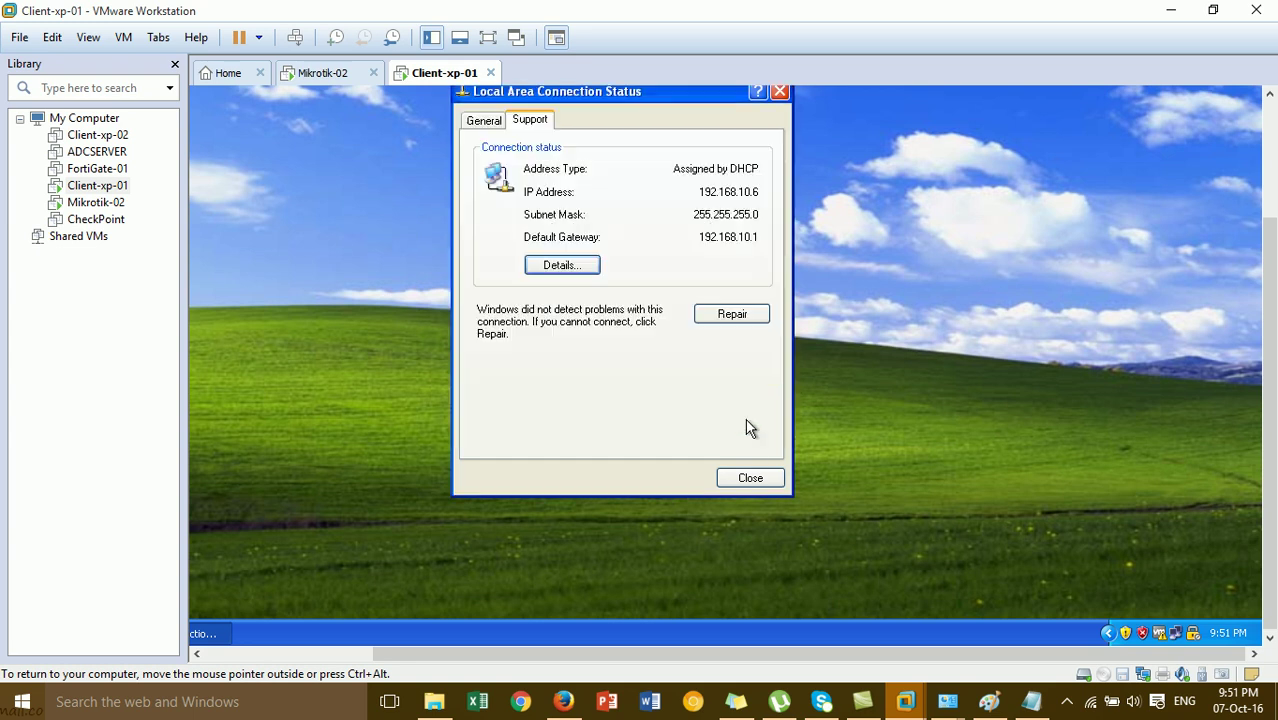
click(755, 478)
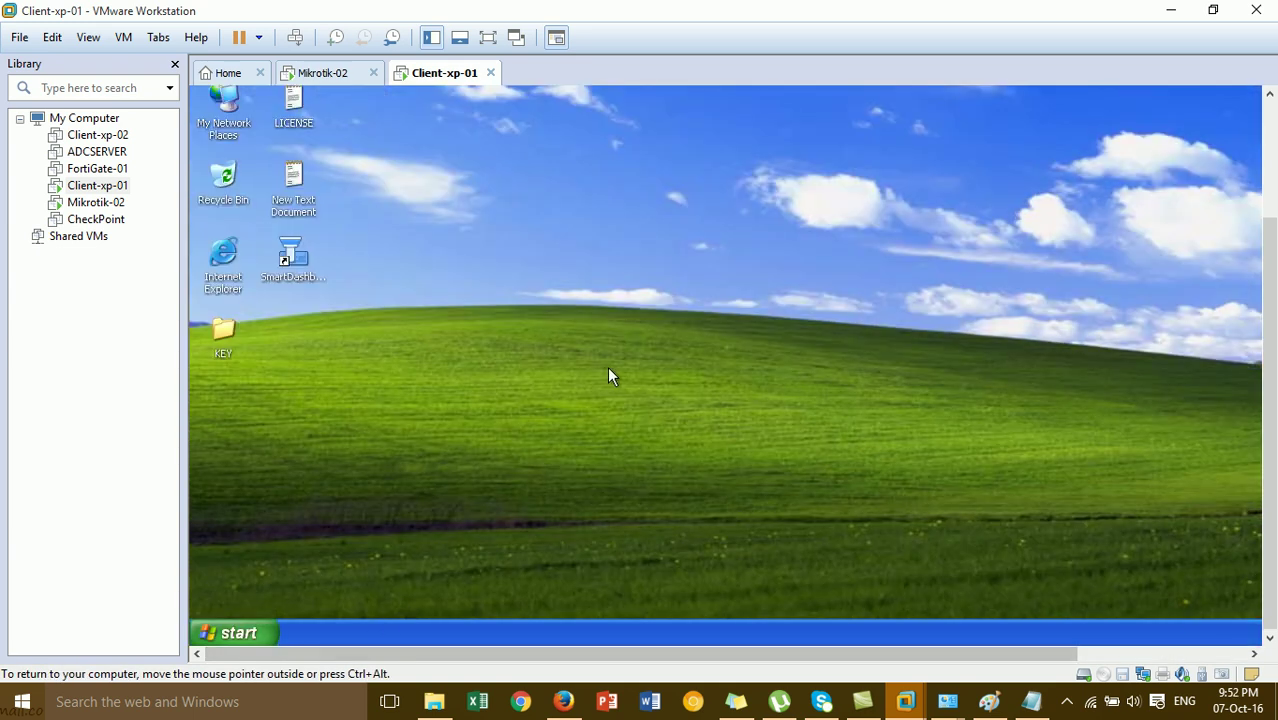
Open a new command prompt on the client, change to the C: drive root with cd\, and begin entering a ping command.
key(super+r)
key(Return)
key(Return)
key(Return)
key(Return)
key(Return)
key(Return)
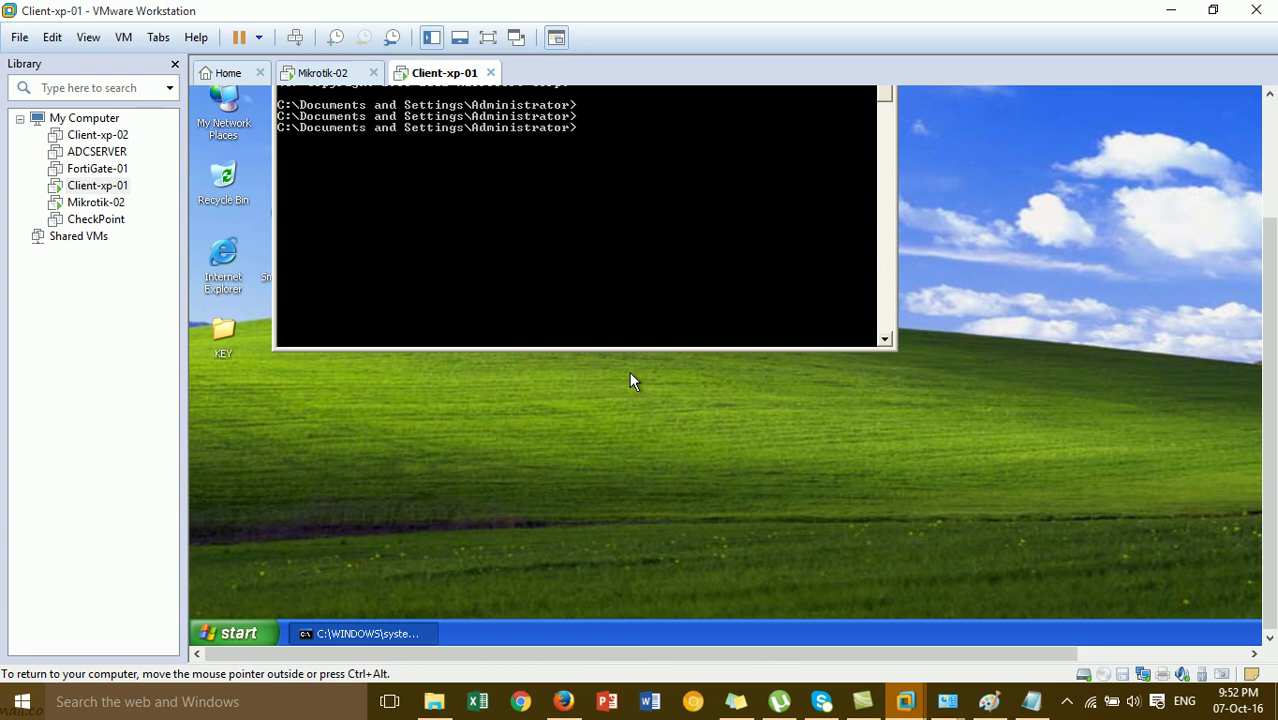
text(cd\)
key(Return)
key(Return)
key(Return)
text(pon)
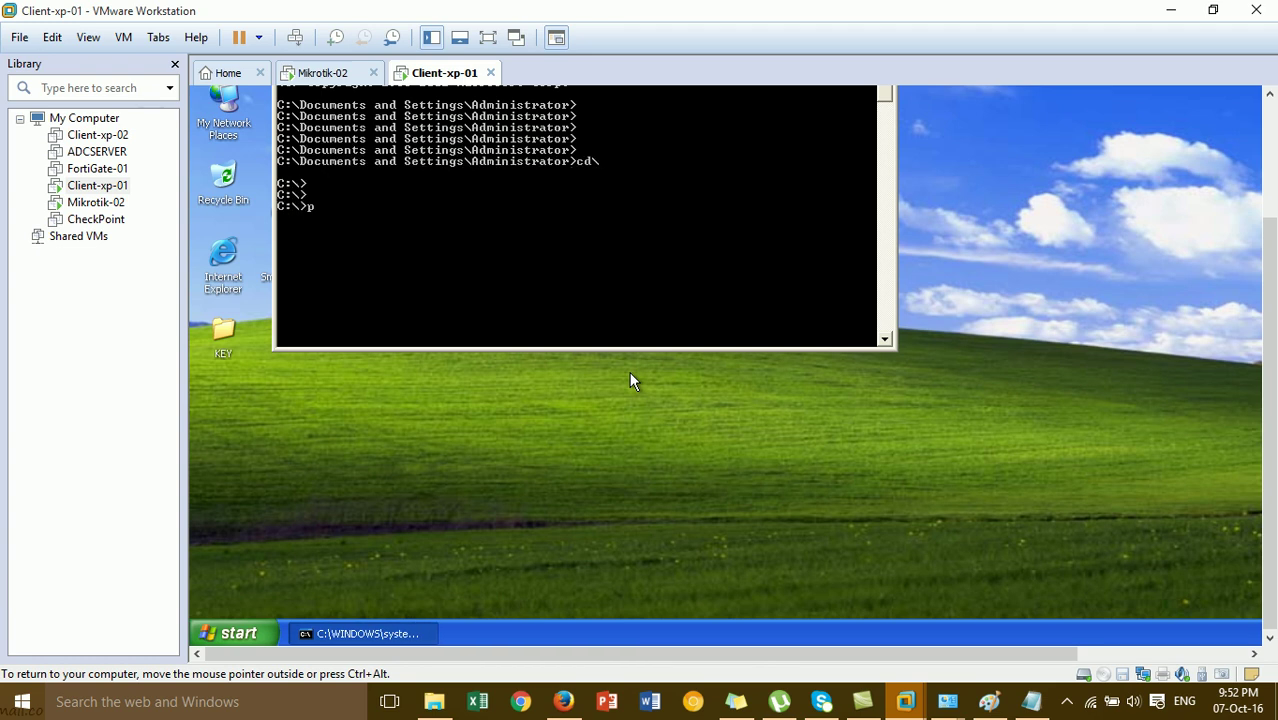